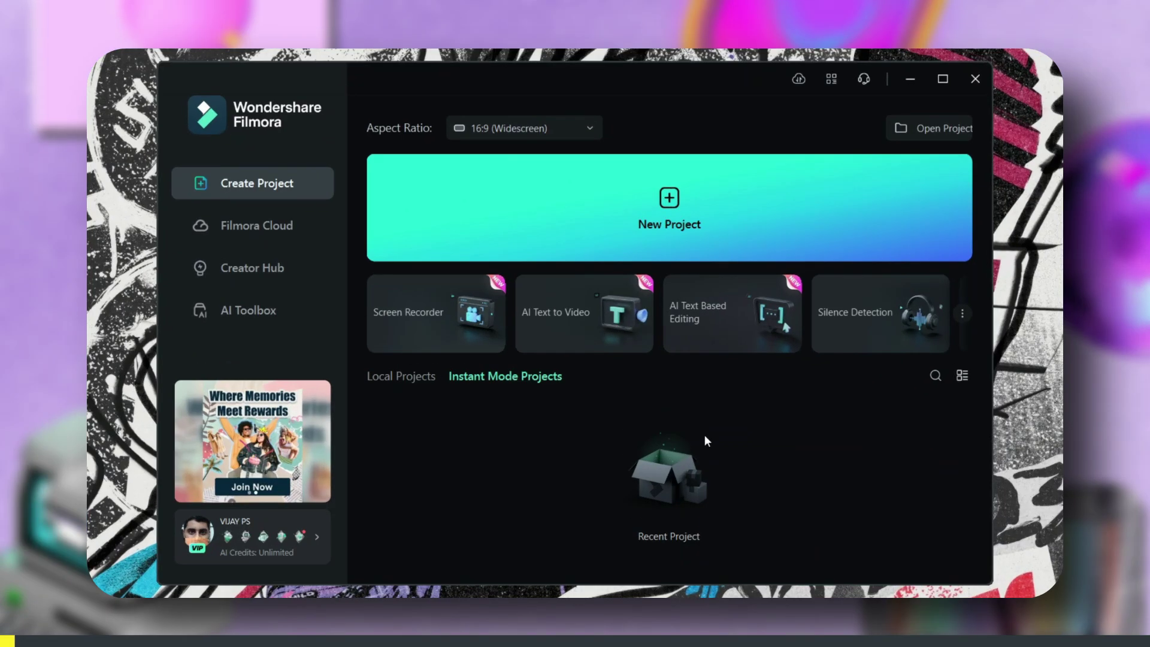
Step: Browse the Creator Hub tutorials, play "Make anything cinematic With Filmora" skipping ahead in it, and return to the hub
click(302, 269)
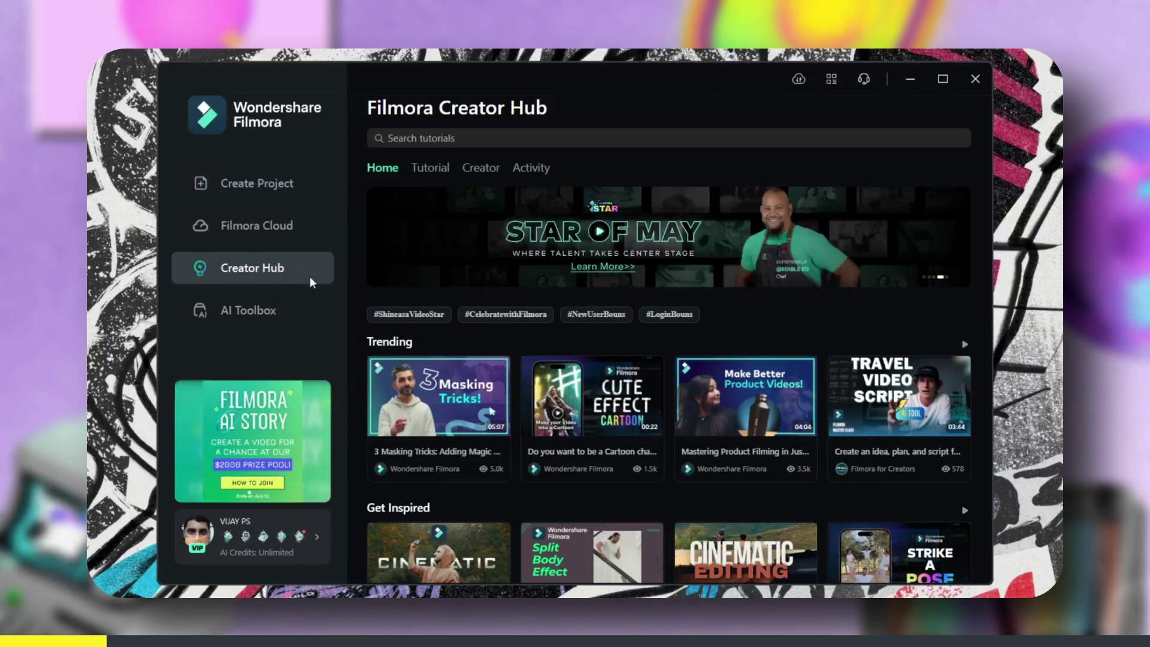
scroll(814, 332, down, 8)
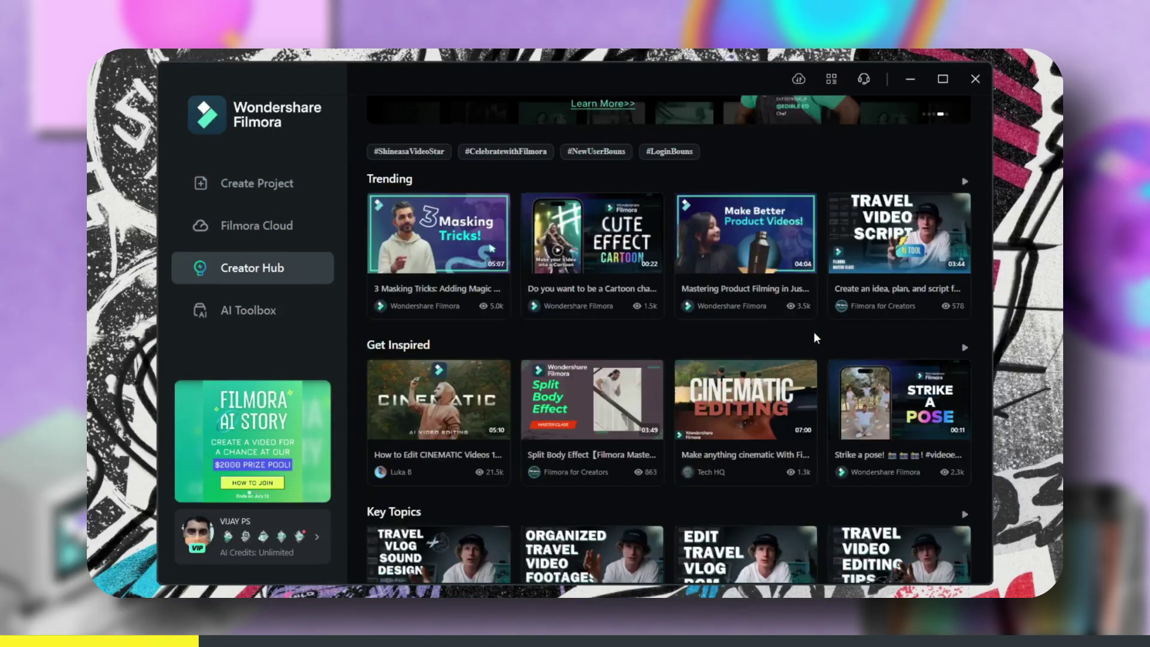
scroll(814, 332, up, 8)
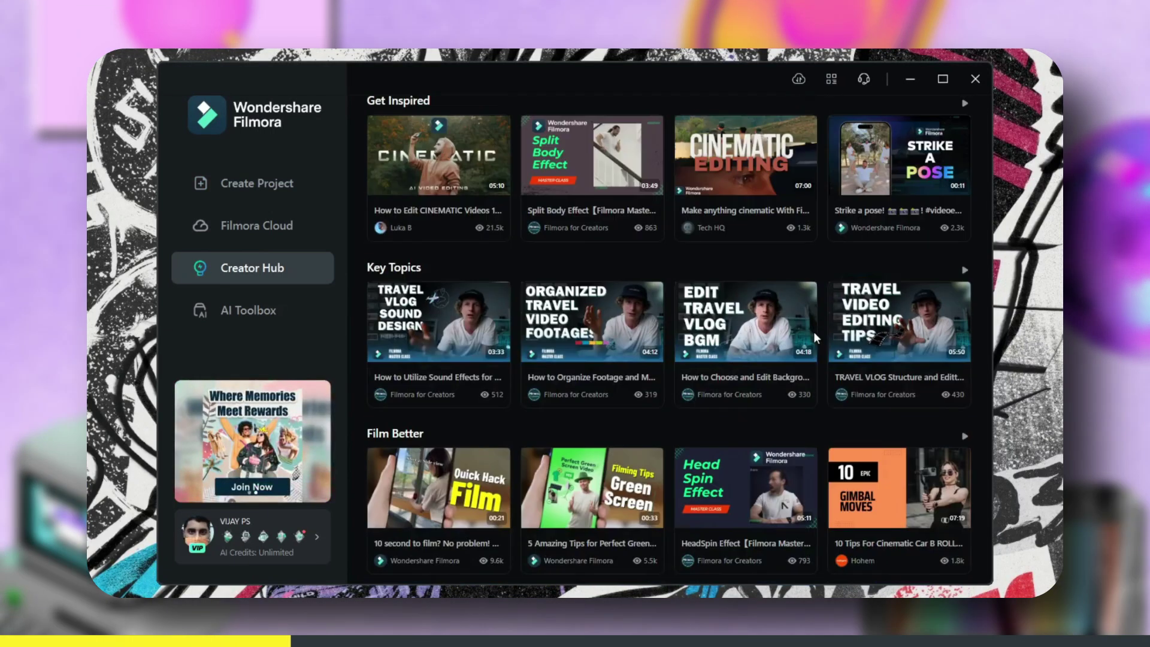
click(746, 325)
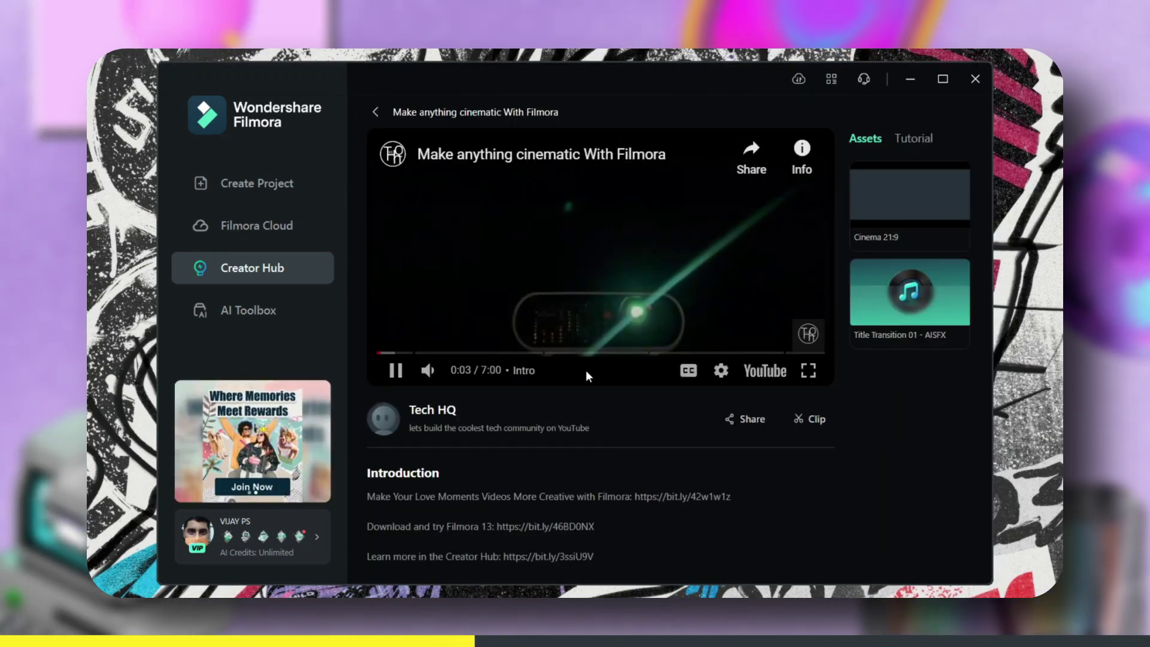
drag(590, 354, 655, 352)
click(375, 112)
scroll(383, 113, up, 3)
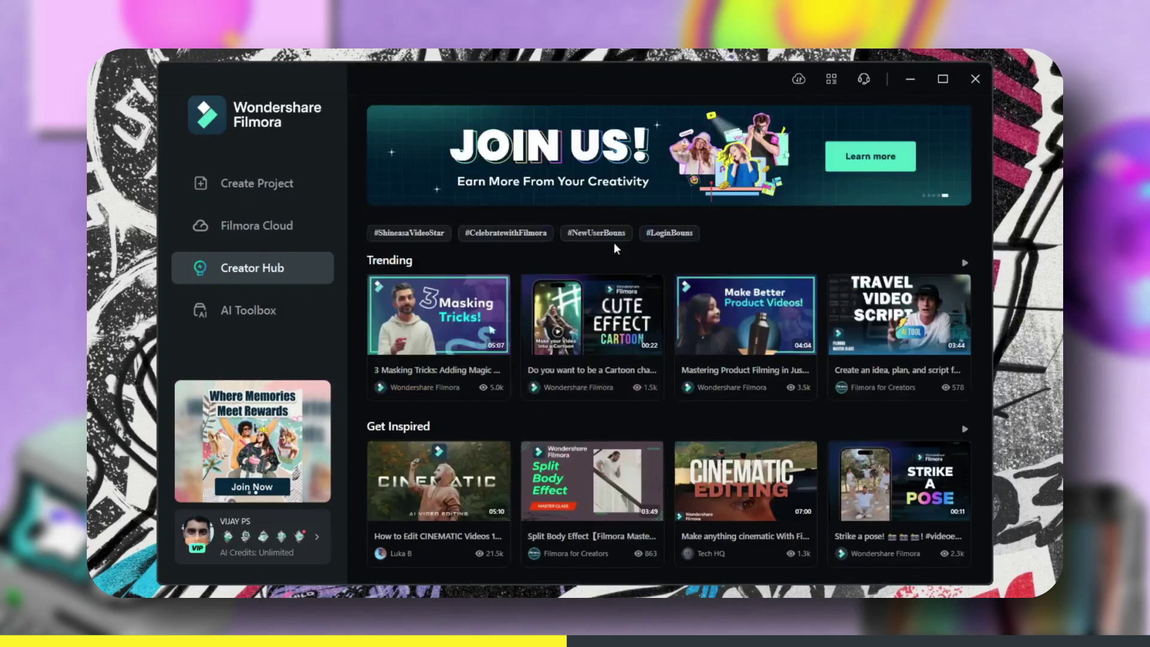
Step: Search the Creator Hub for "bingeo" and play the tutorial on creating the Comic Box Animation in Filmora 12
click(593, 143)
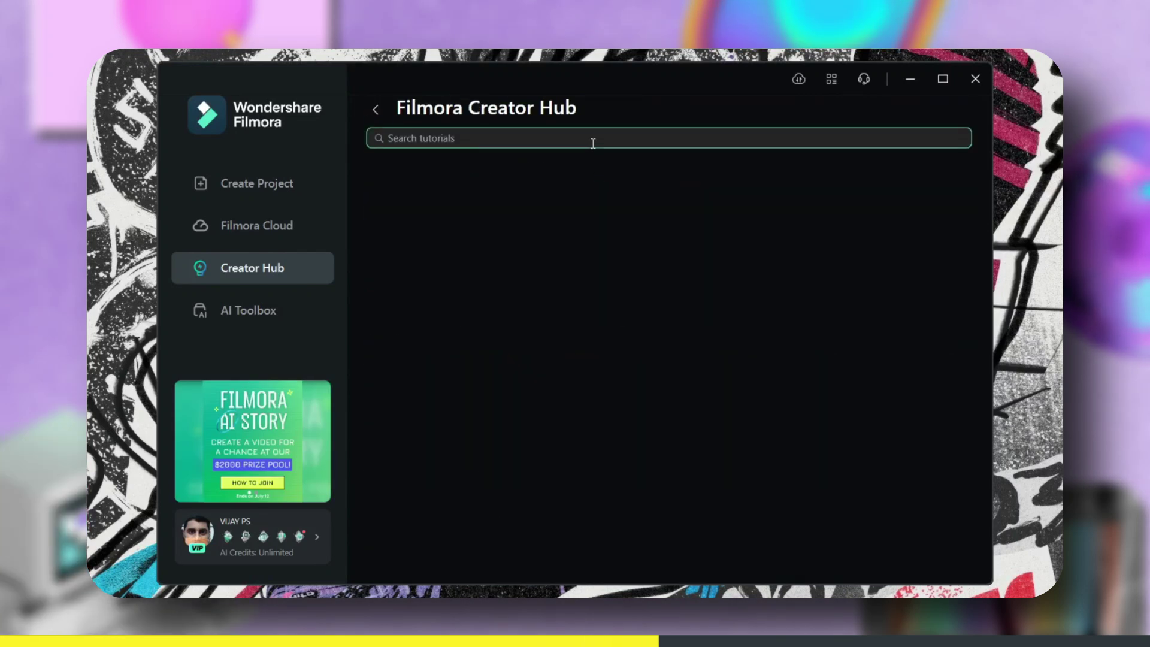
text(bingeo)
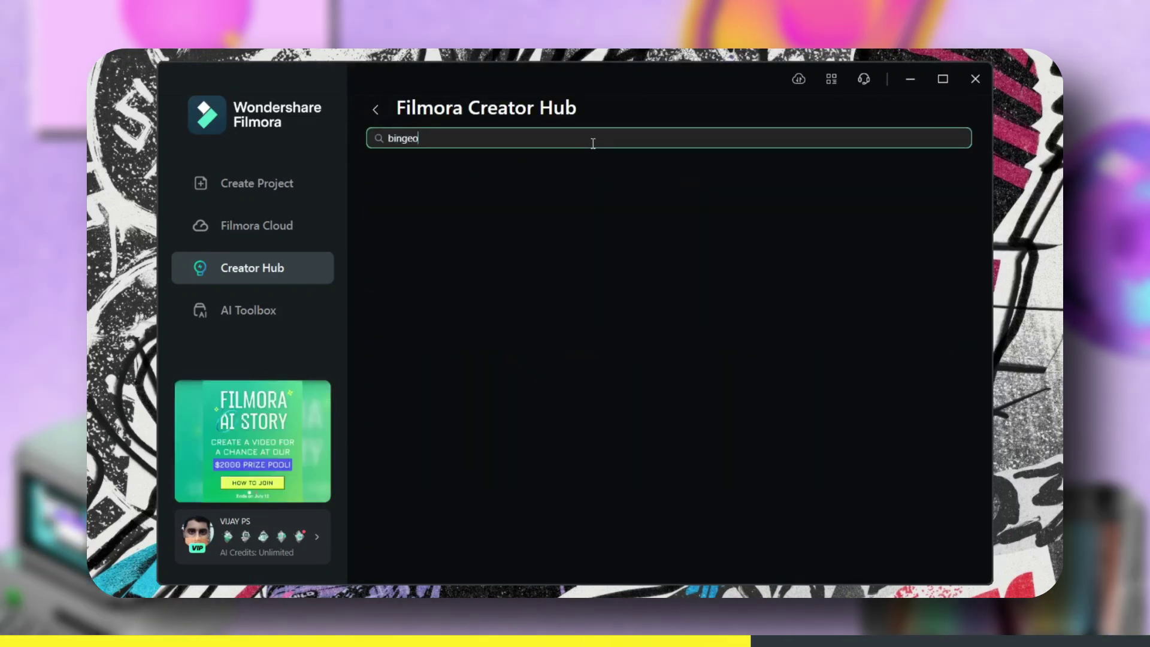
key(Return)
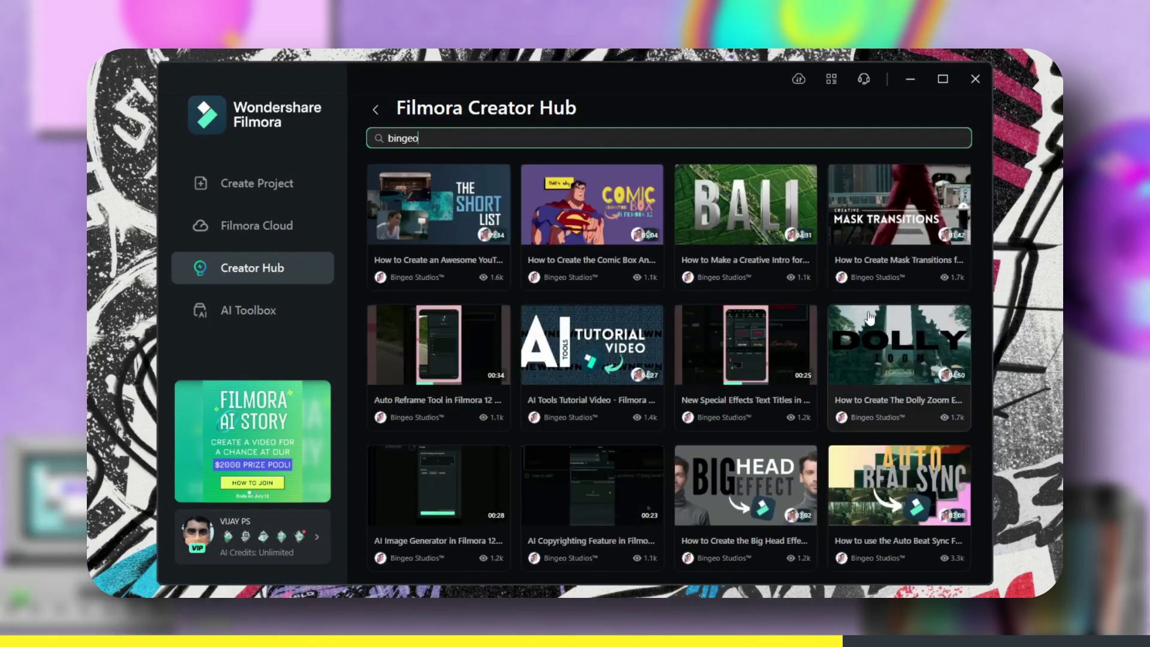
scroll(910, 420, down, 2)
scroll(912, 425, up, 2)
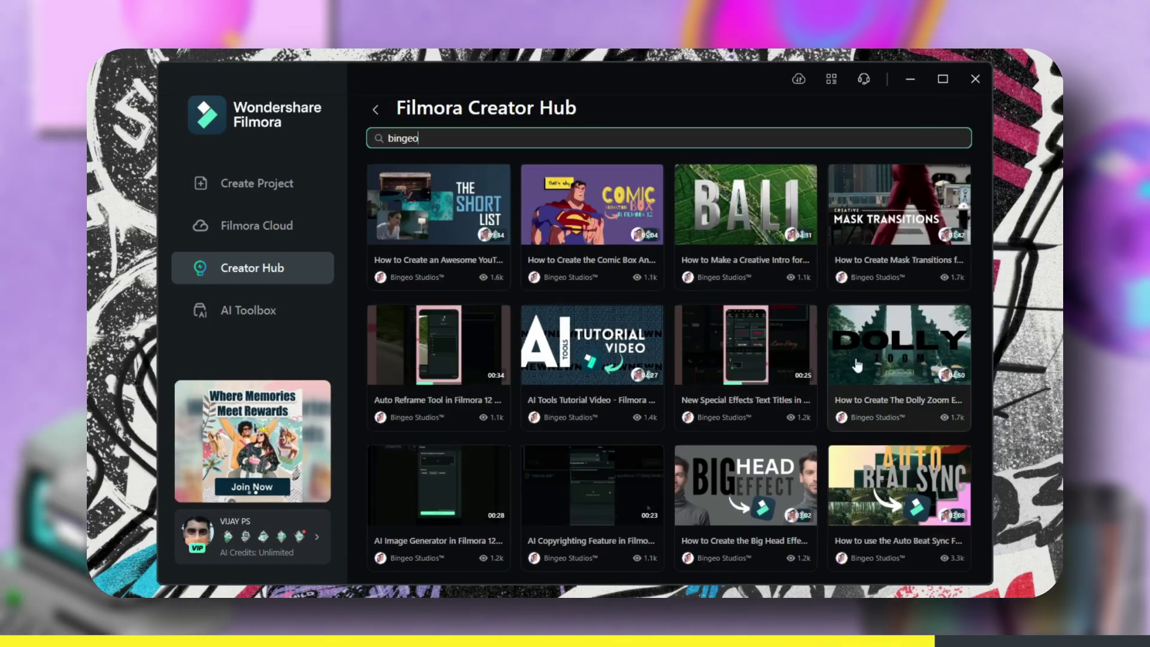
click(591, 226)
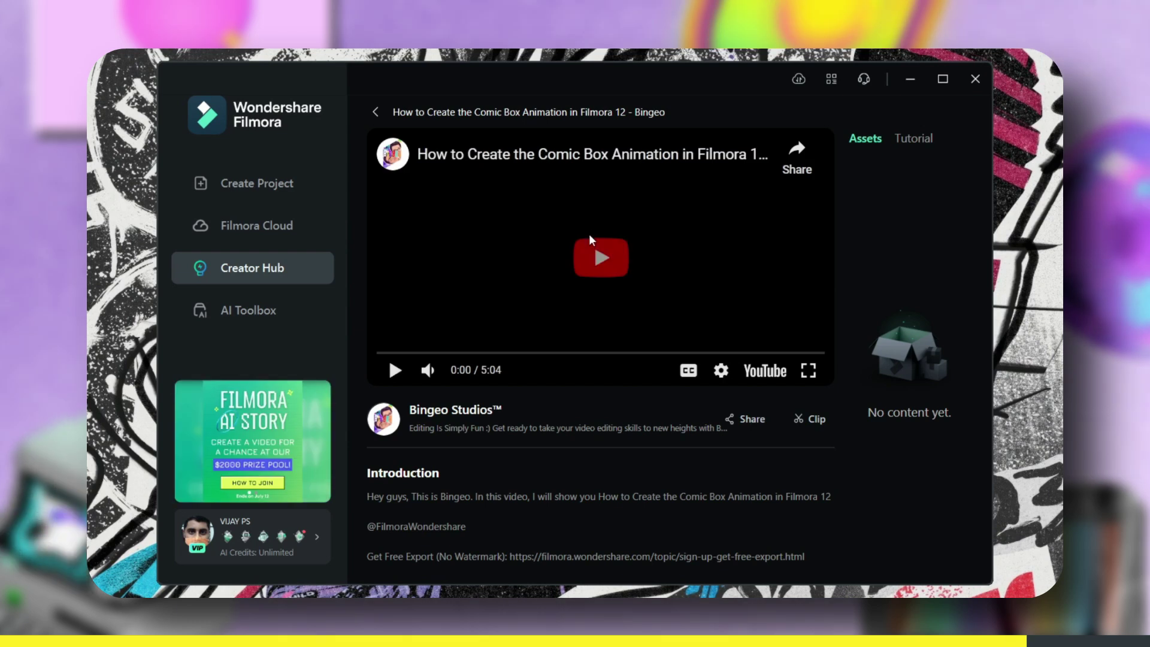
click(596, 254)
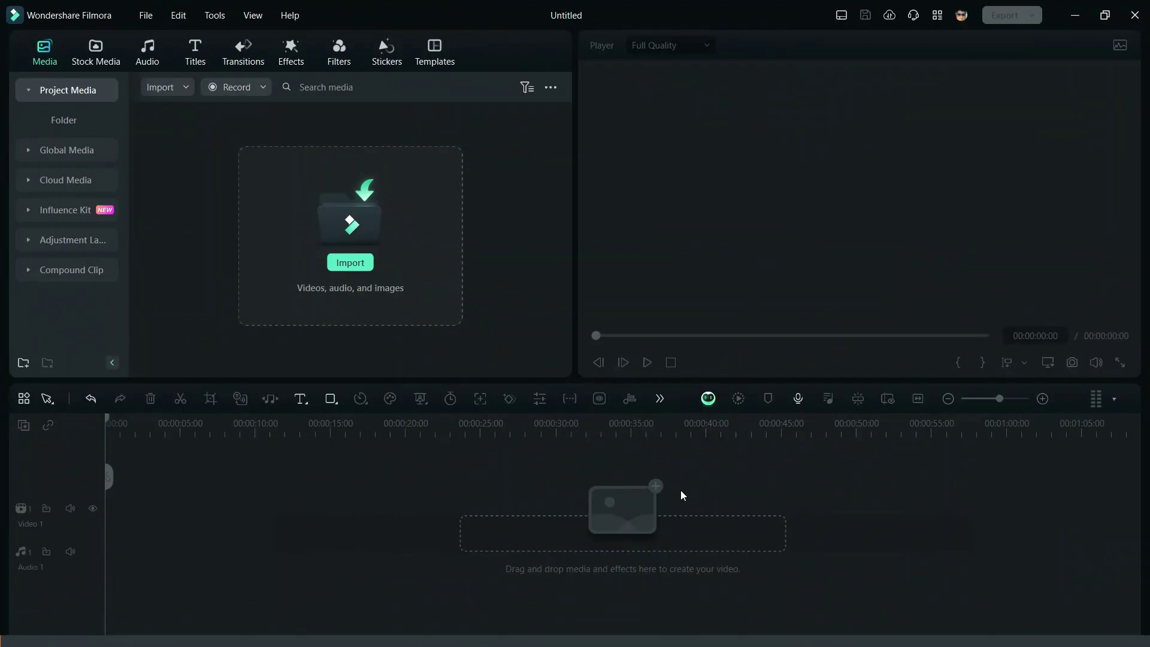
Step: Search the titles for FIRE and place the Fire Epic Trailer title at the start of the Video 1 track
click(182, 56)
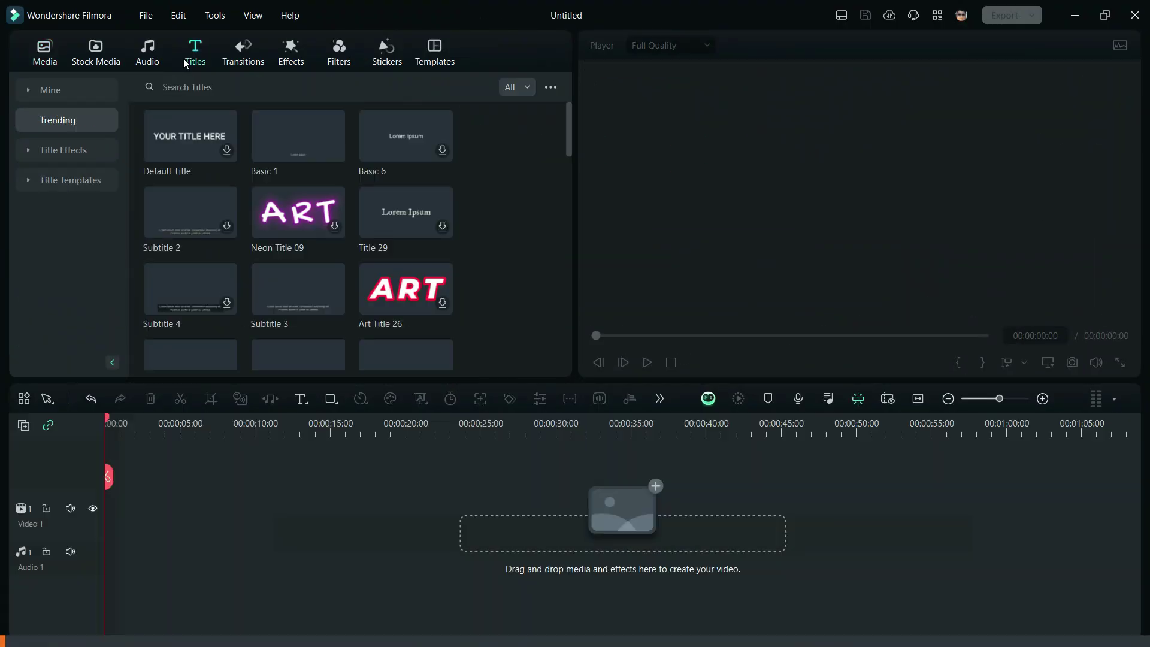
click(188, 82)
text(FIRE)
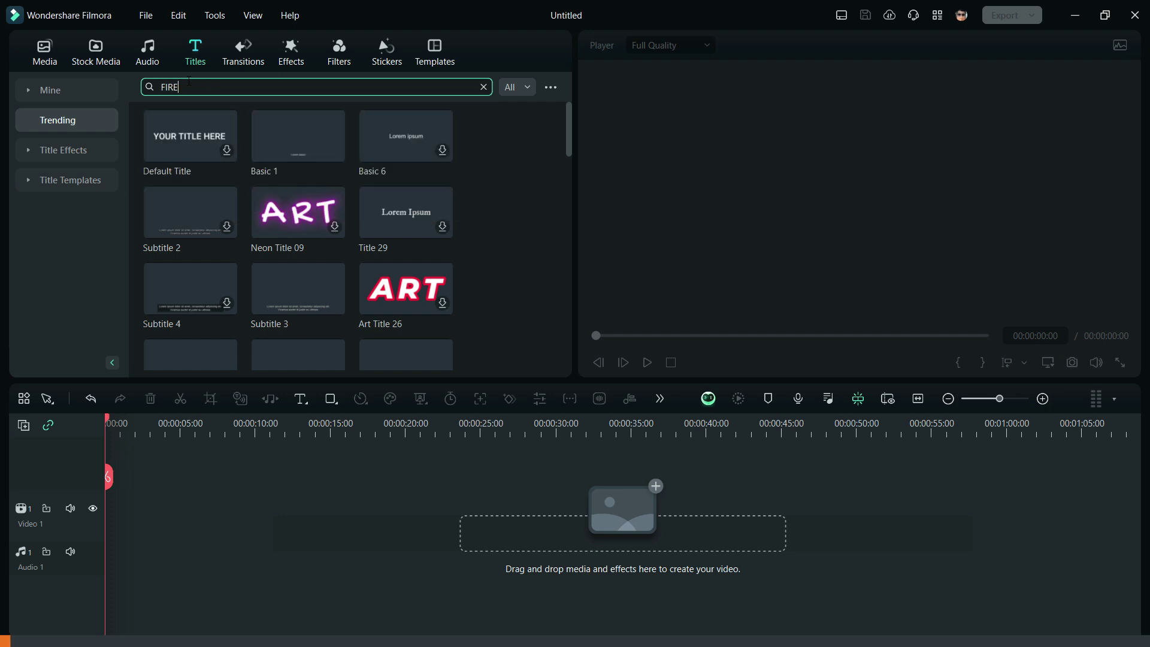
key(Return)
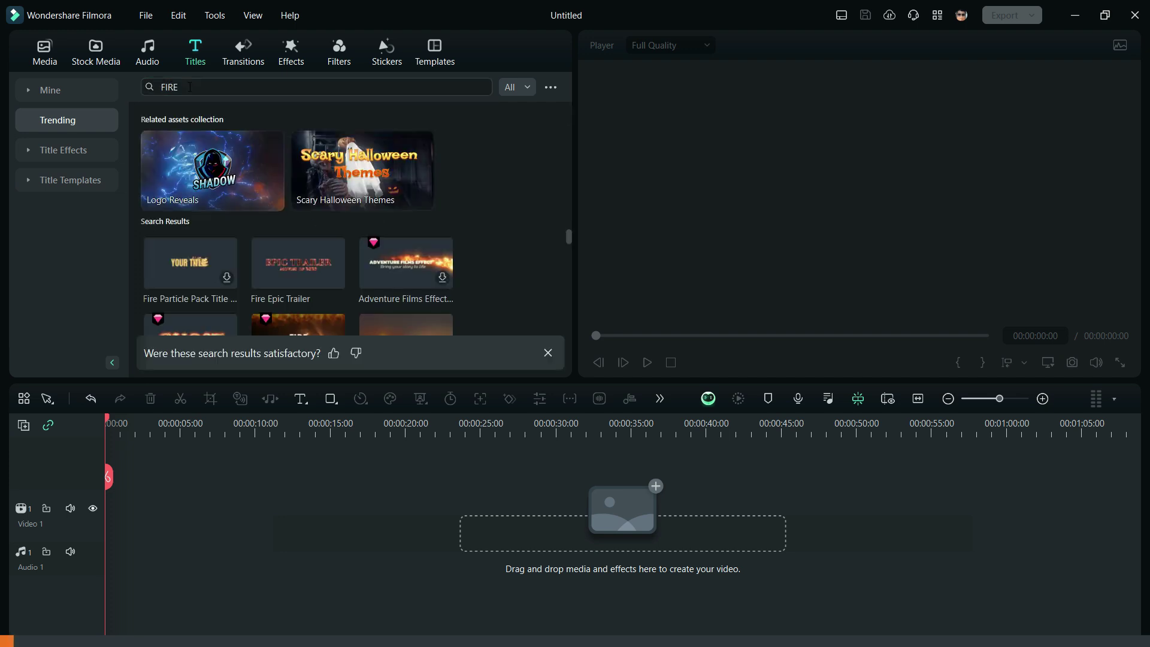
drag(275, 245, 110, 527)
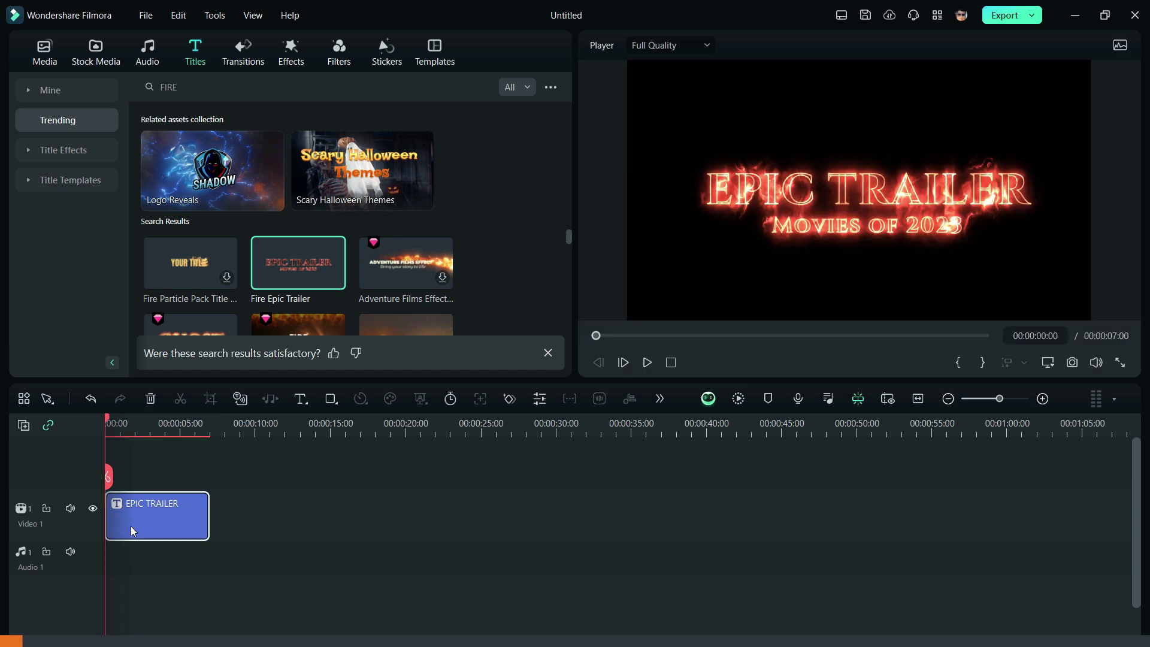
Step: Replace the Fire Epic Trailer clip's text with K and set its font to Deltha Regular
double_click(131, 526)
click(72, 171)
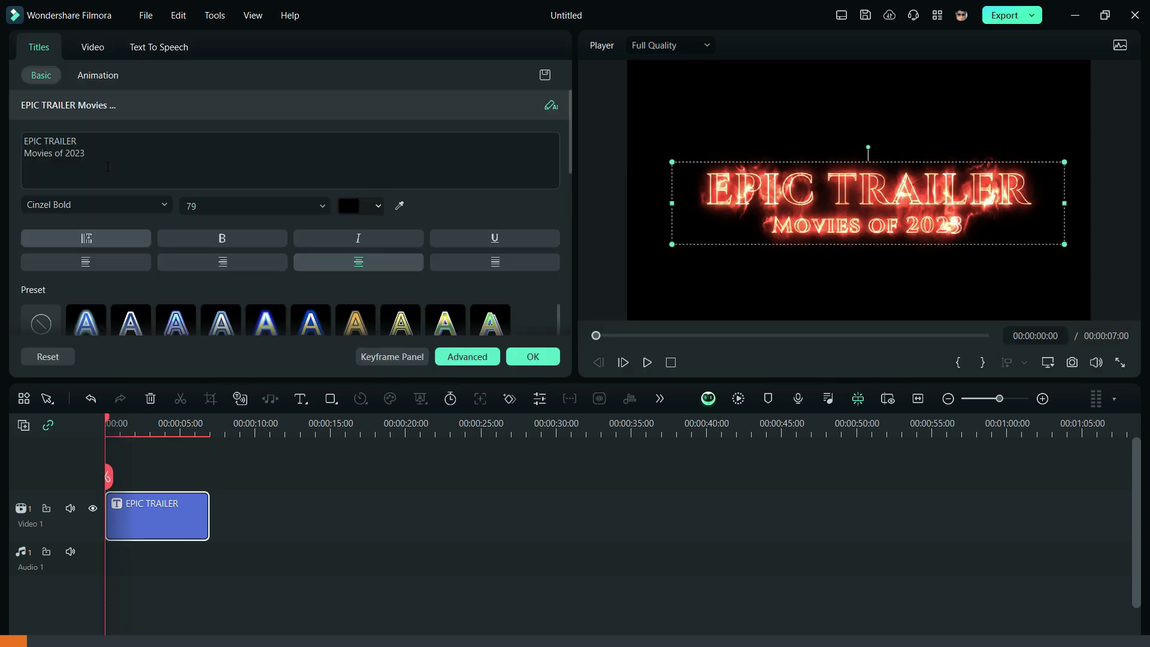
key(ctrl+a)
text(K)
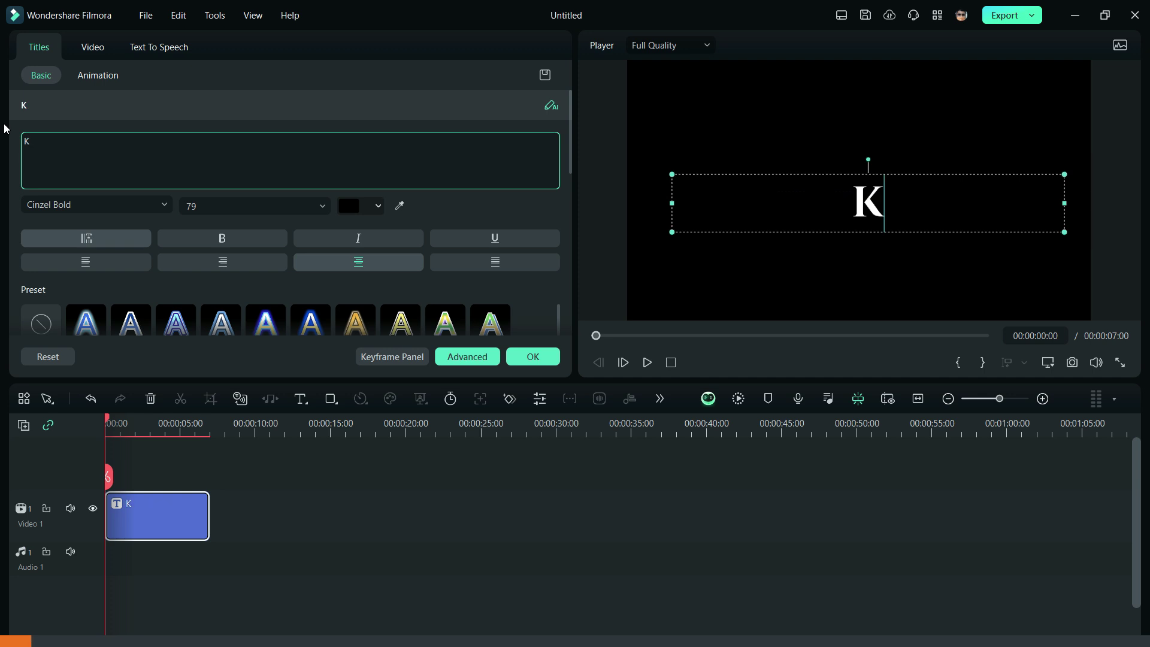
click(99, 203)
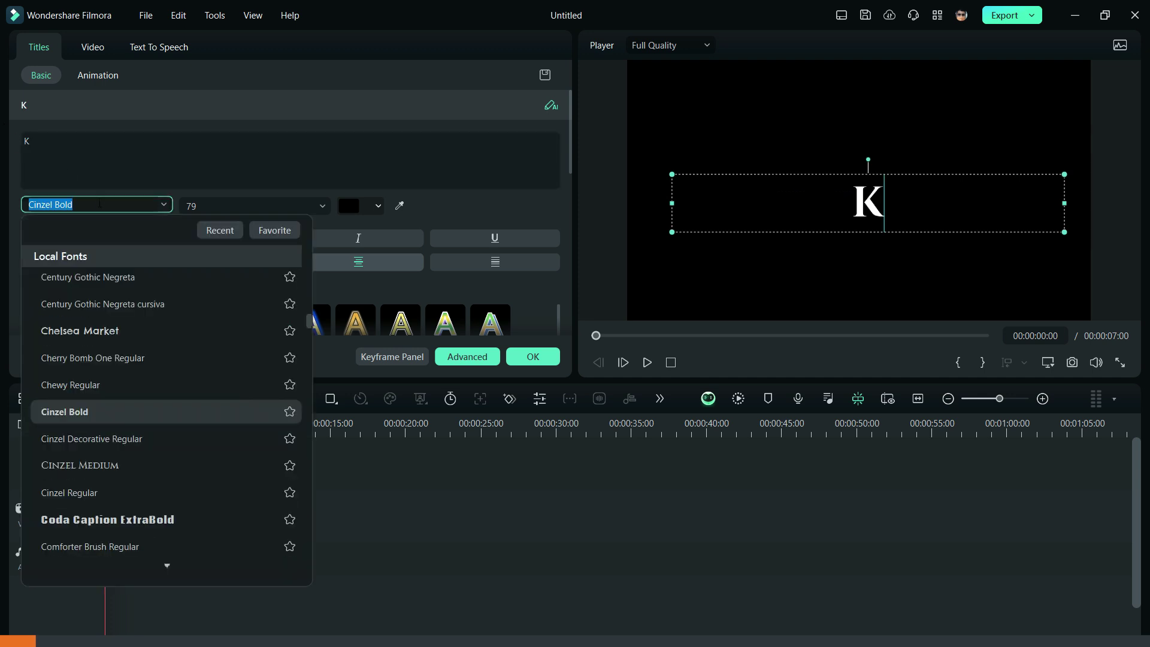
text(DELT)
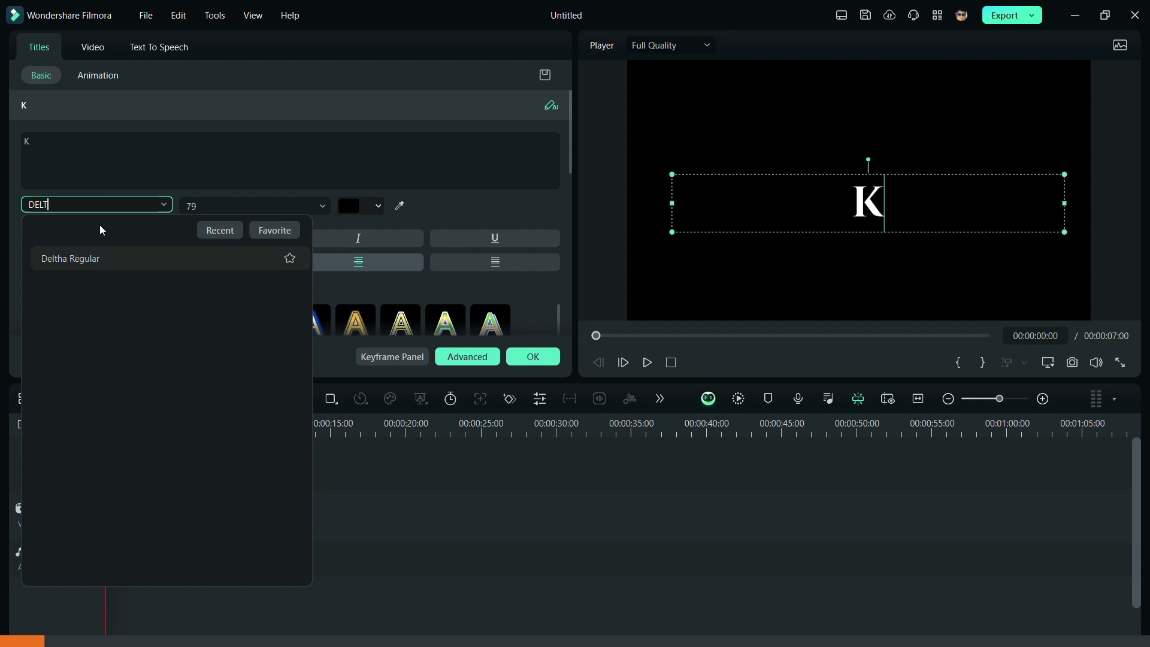
click(104, 259)
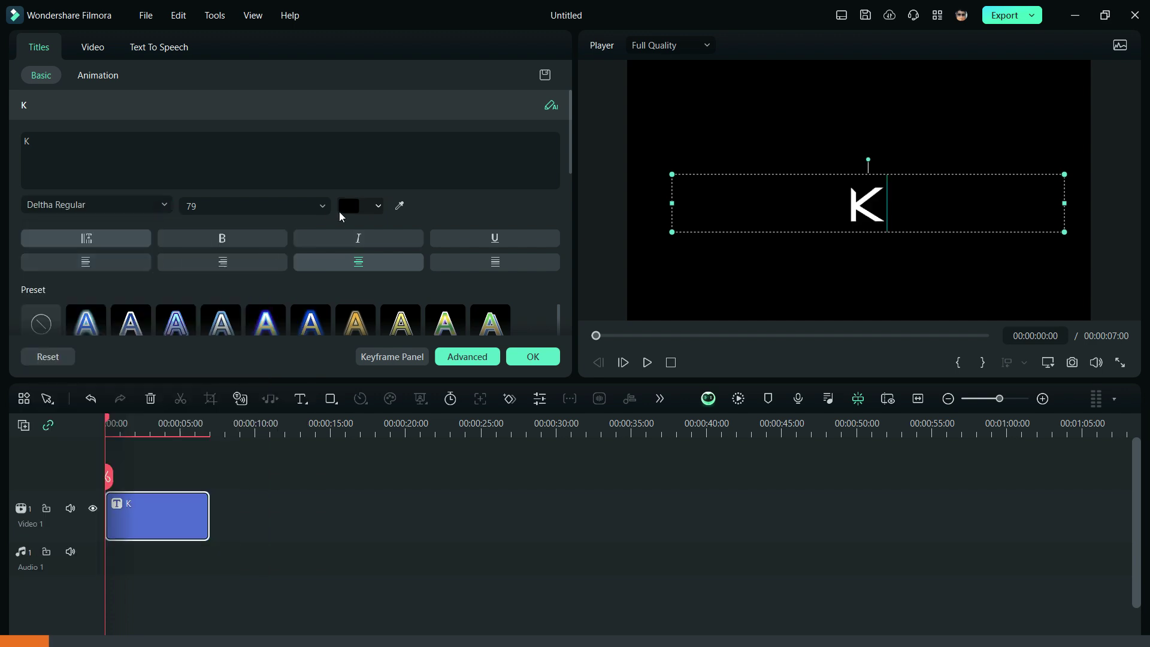
Step: Set the K title's font size to 44 and move it slightly up and left from the frame's center
click(324, 207)
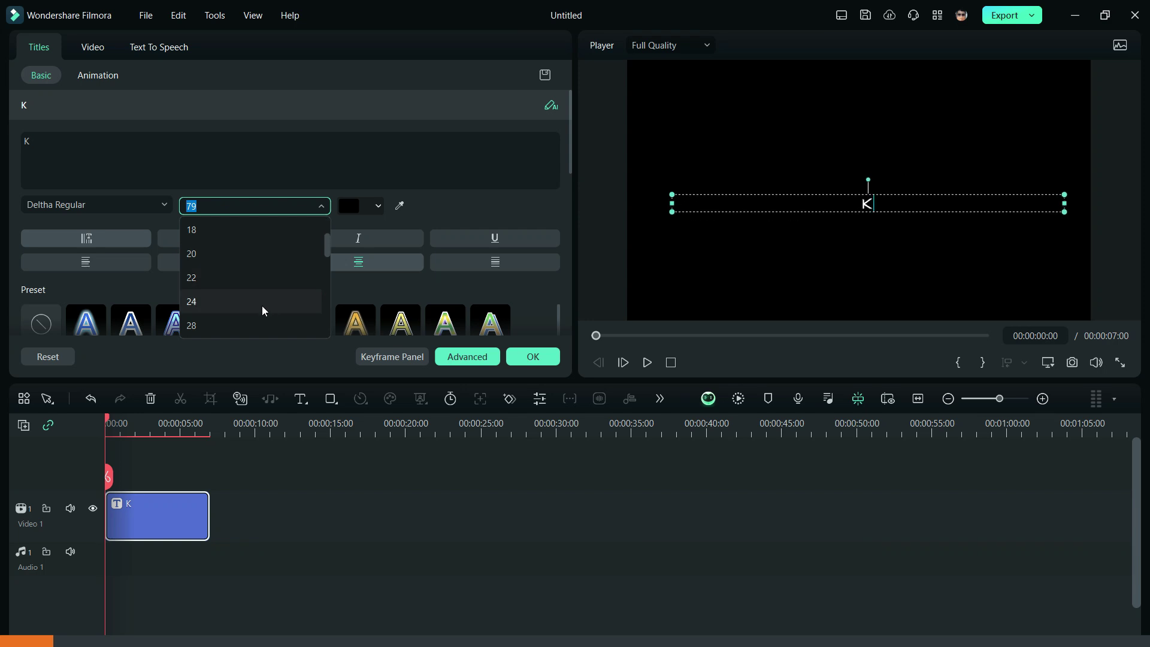
scroll(262, 308, down, 2)
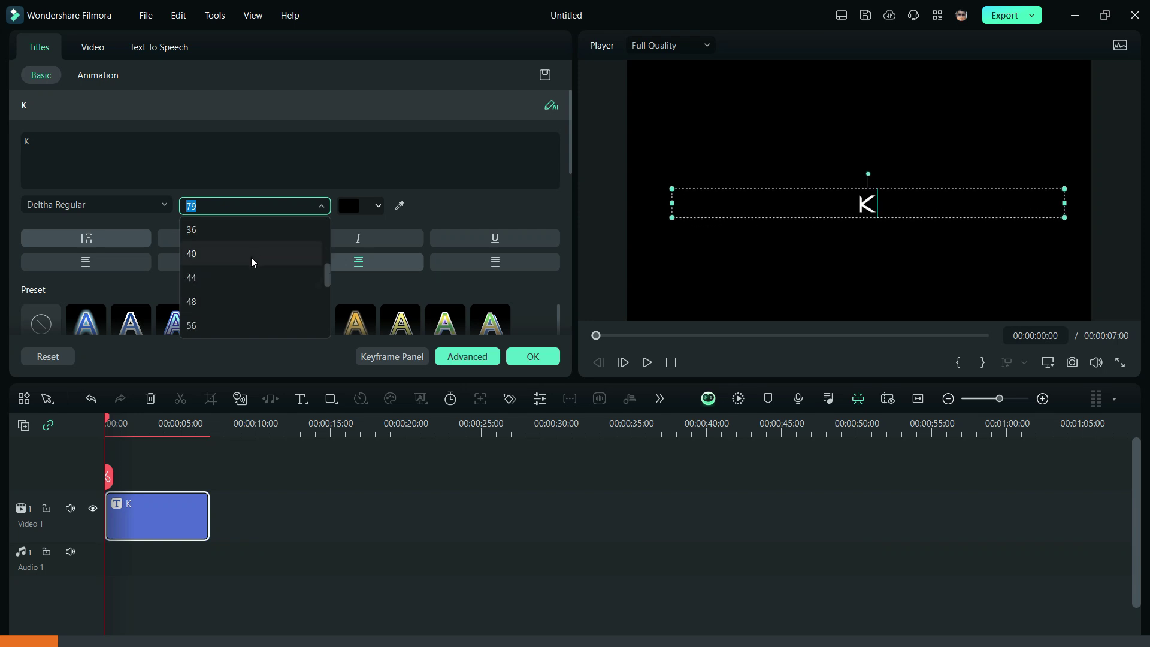
click(251, 275)
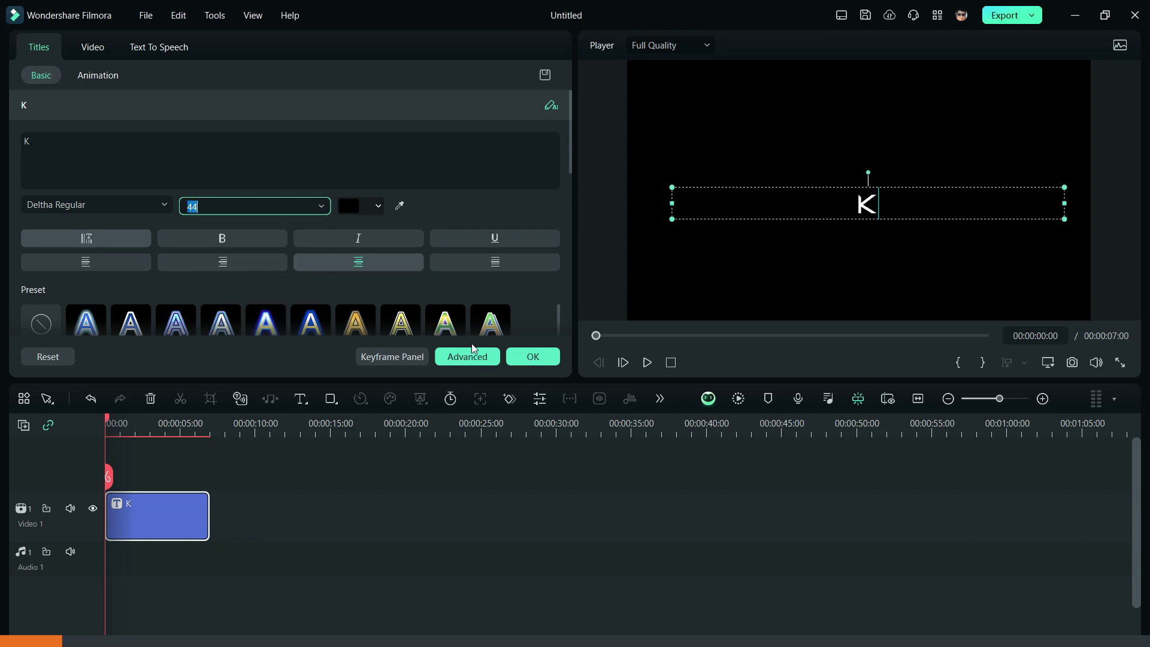
click(800, 255)
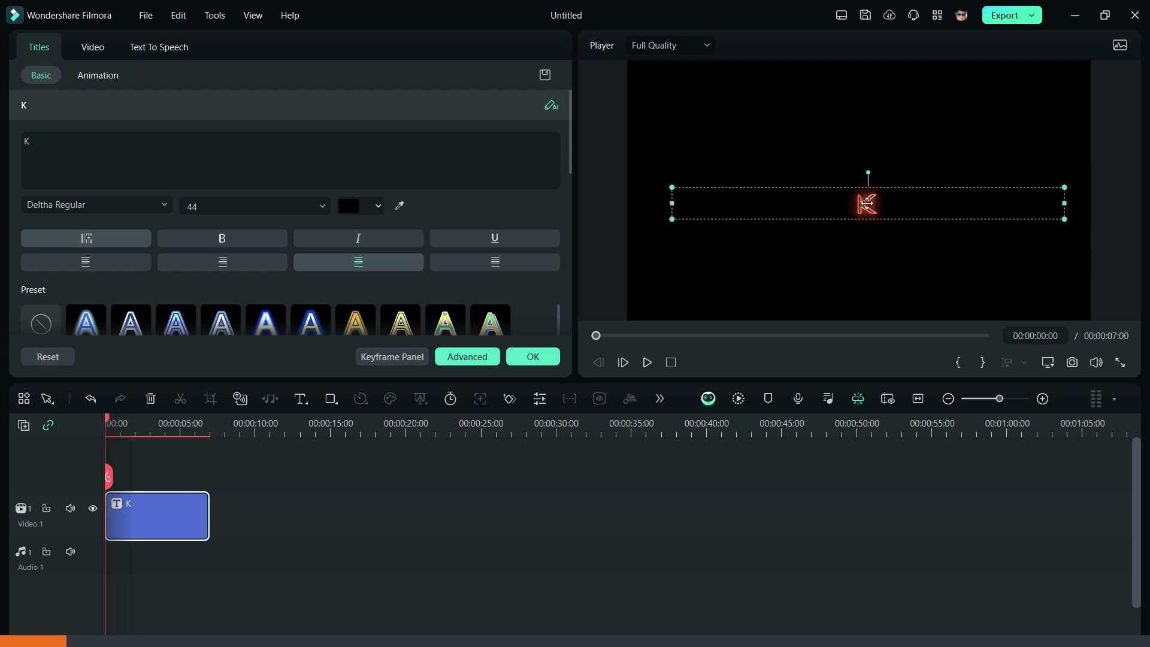
drag(867, 204, 863, 190)
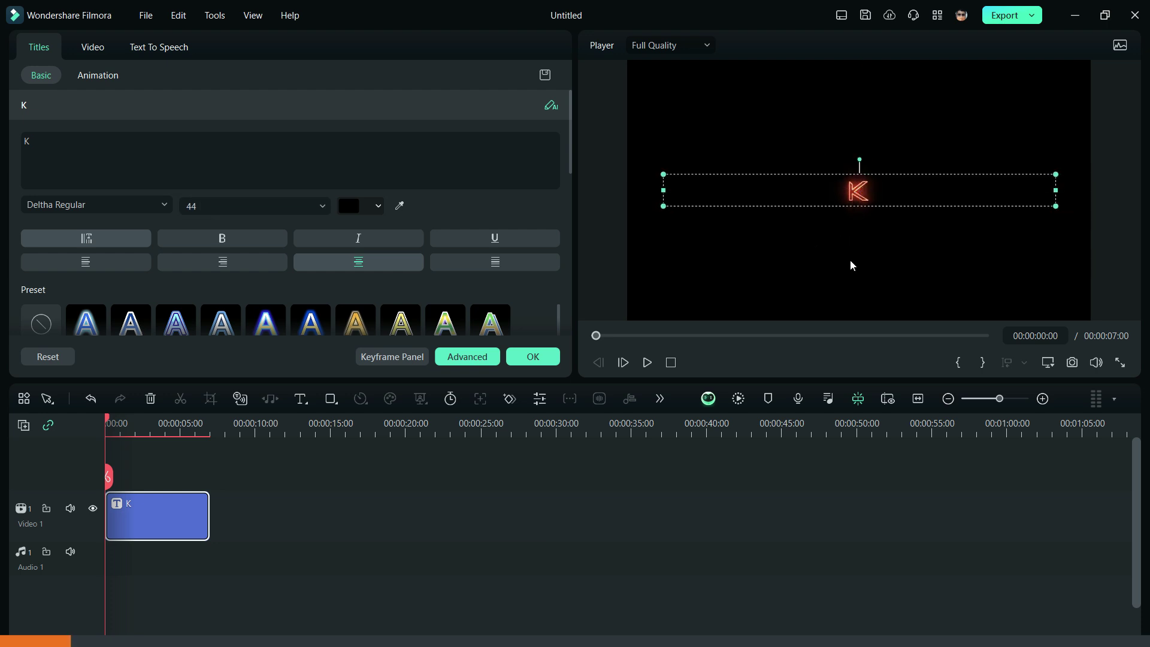
click(609, 525)
Step: Split the K title clip at 00:00:00:02 and delete the part after the cut
click(1036, 399)
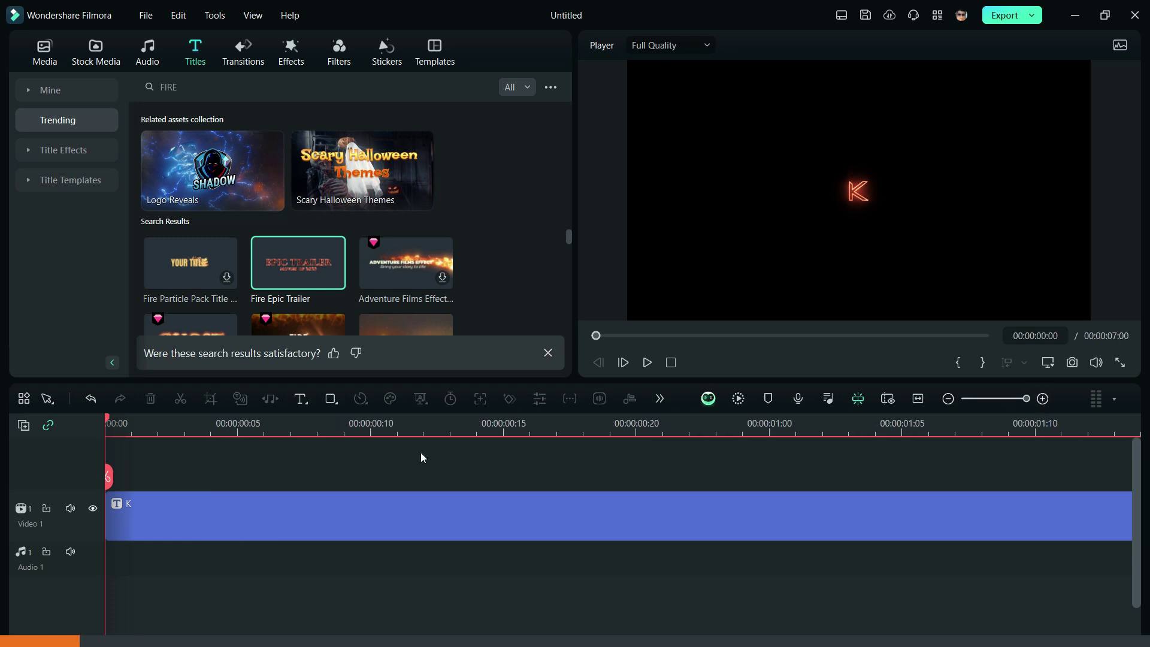
click(155, 418)
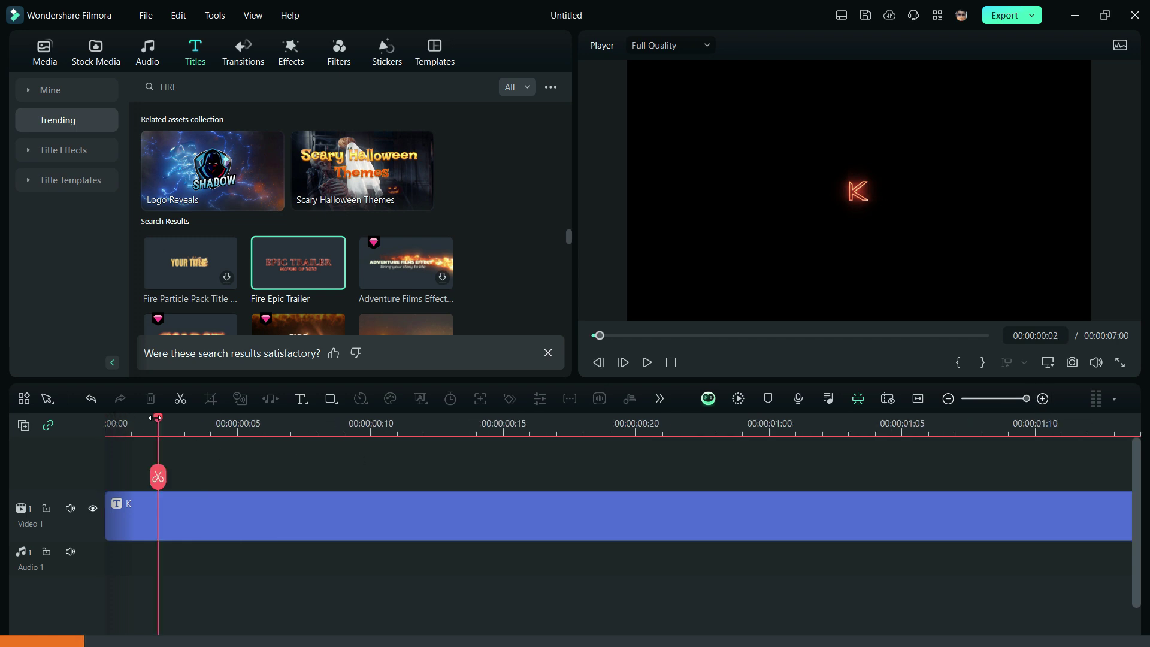
click(170, 510)
click(158, 477)
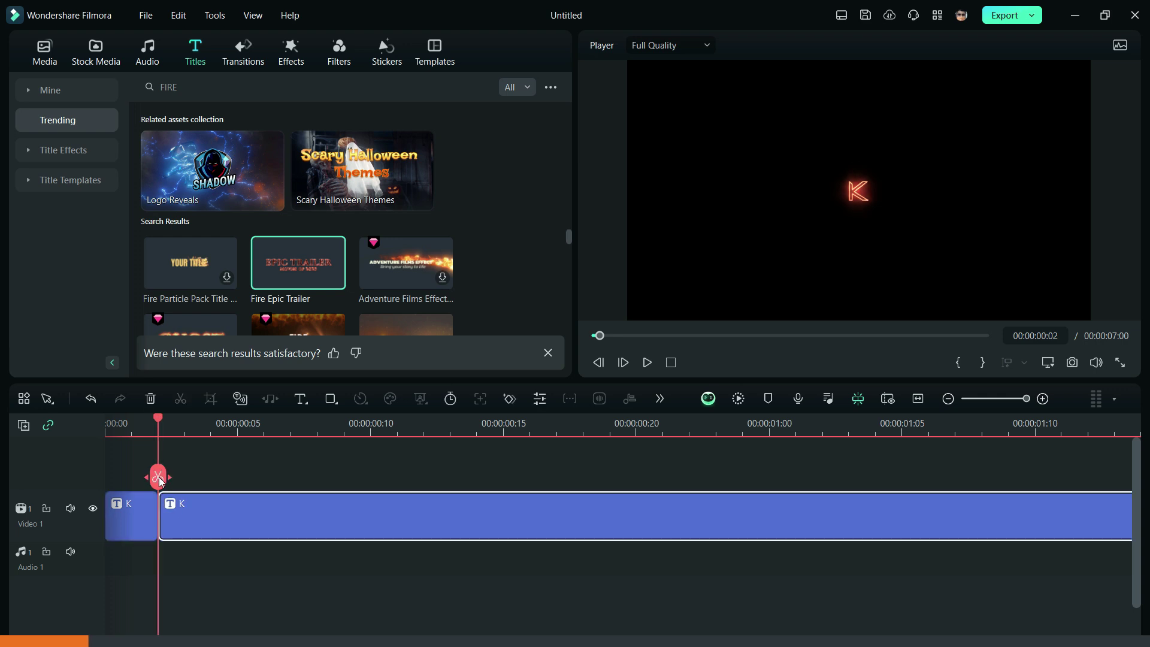
click(151, 400)
Step: Copy the two-frame K title clip and paste seven copies one after another behind it on Video 1
click(147, 502)
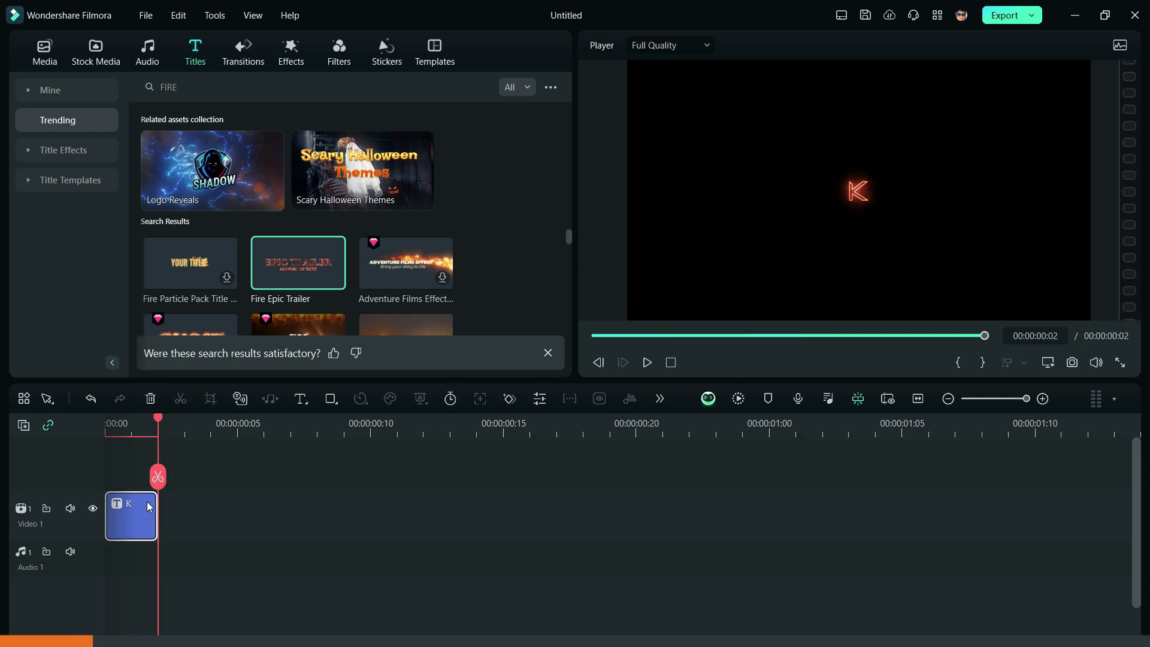
right_click(146, 501)
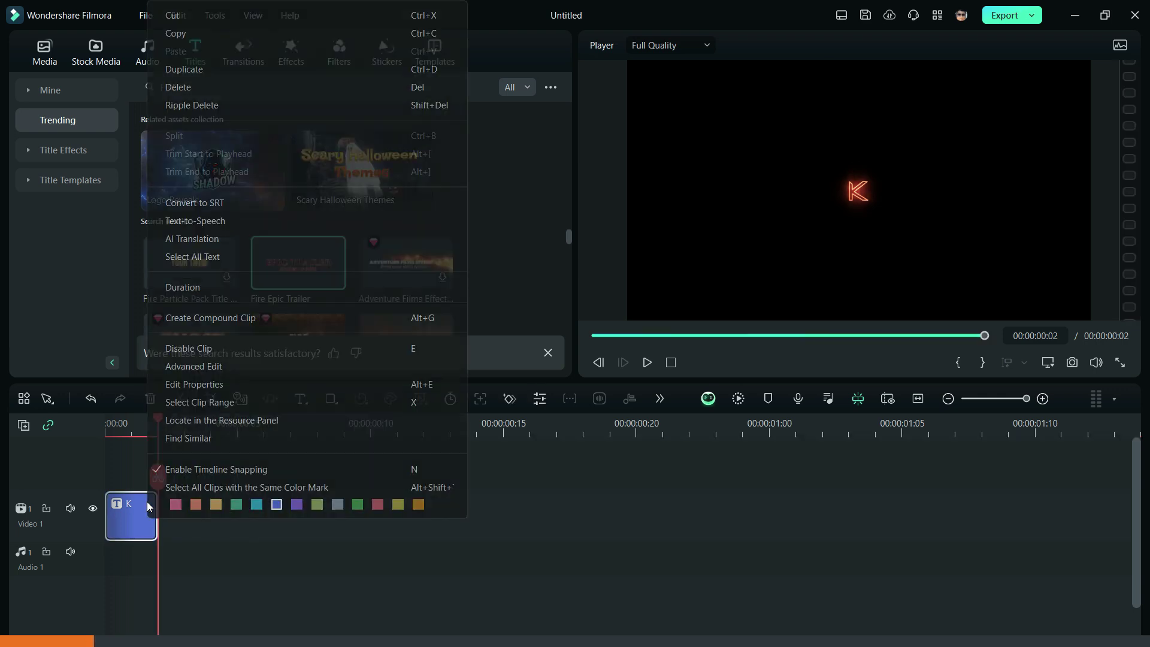
click(183, 34)
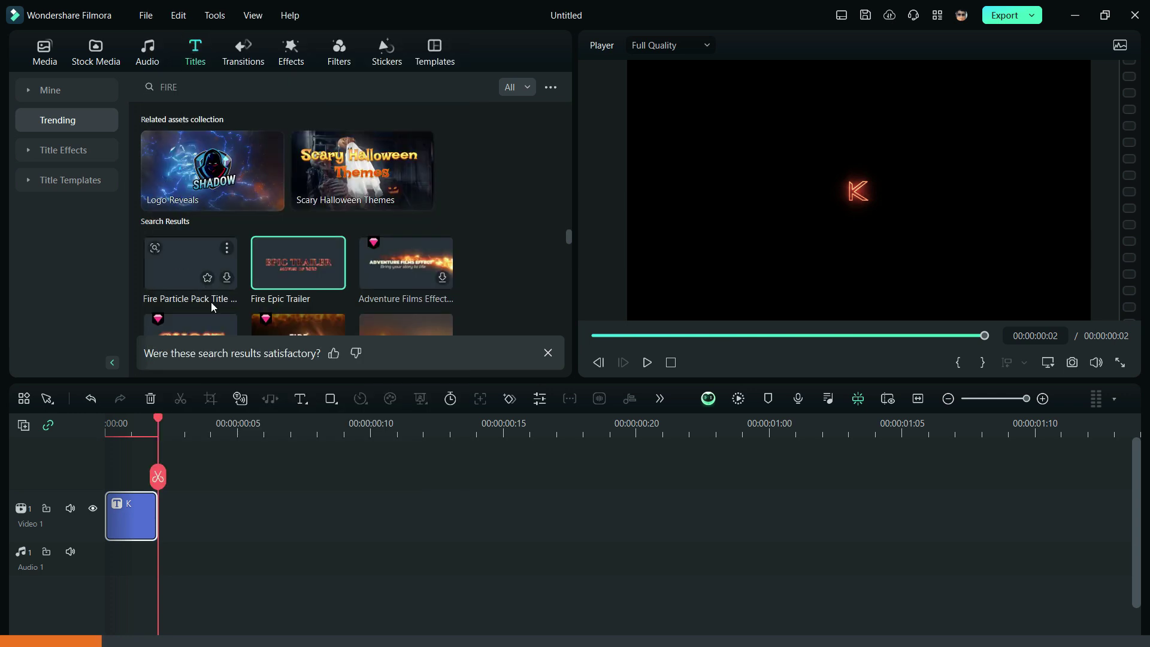
key(ctrl+v)
key(ctrl+v)
key(ctrl+v)
key(ctrl+v)
key(ctrl+v)
key(ctrl+v)
key(ctrl+v)
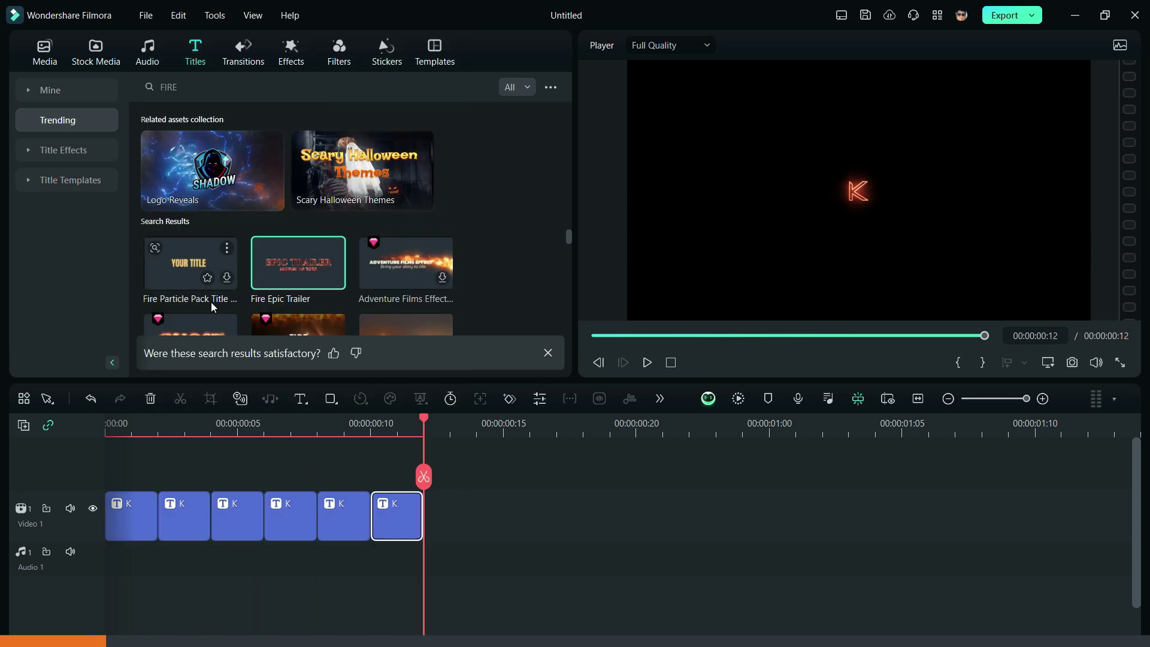
Step: Replace the second title clip's text with কে
double_click(182, 521)
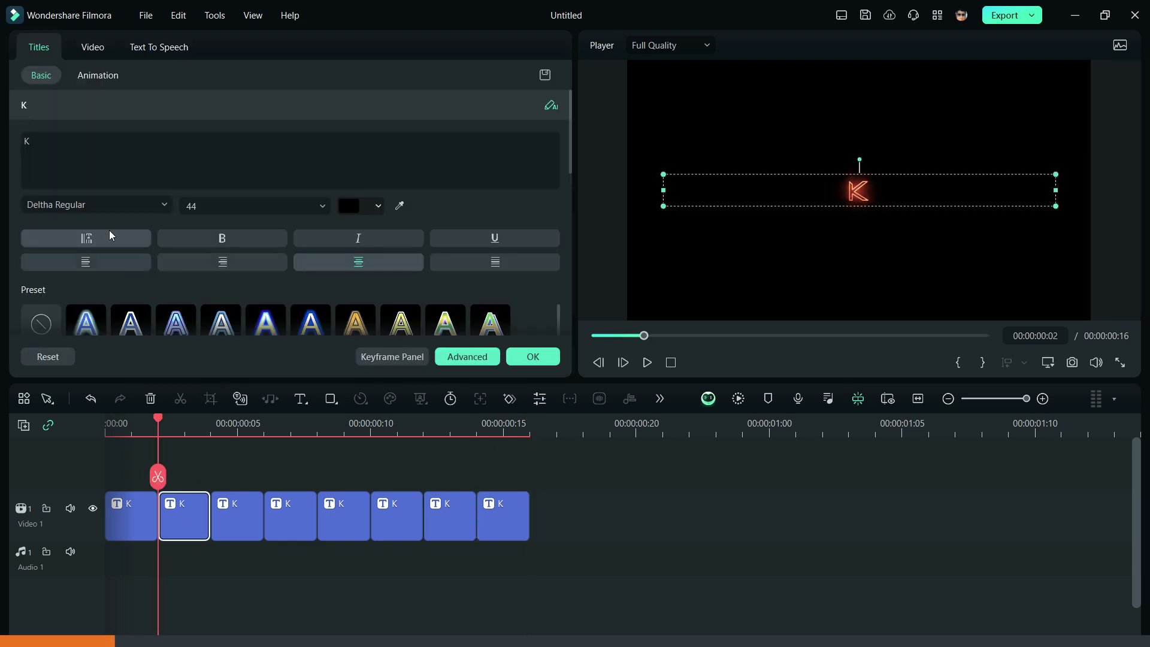
drag(36, 142, 14, 129)
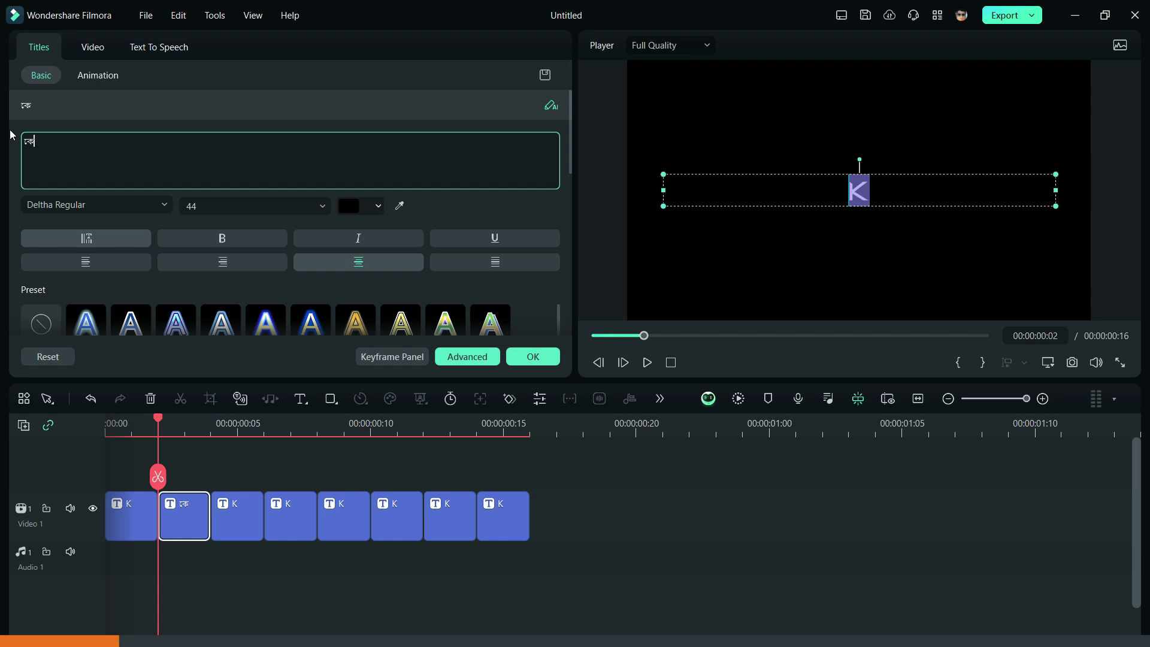
Step: Replace the third title clip's text with കെ and the fourth title clip's text with क
double_click(237, 508)
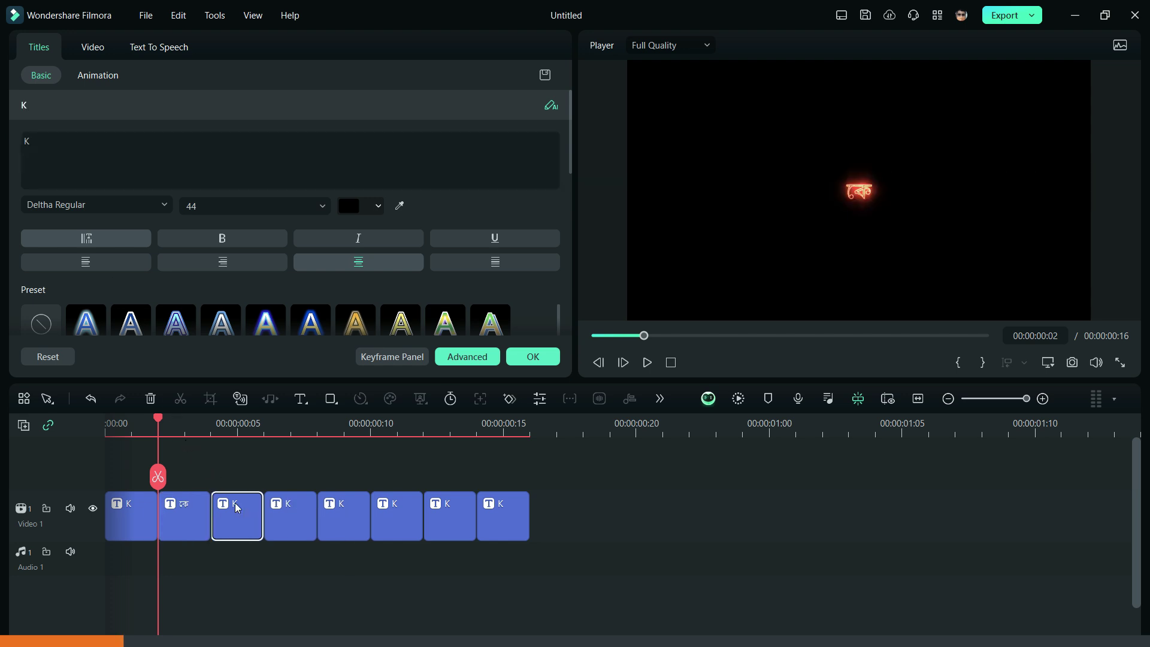
drag(36, 143, 21, 139)
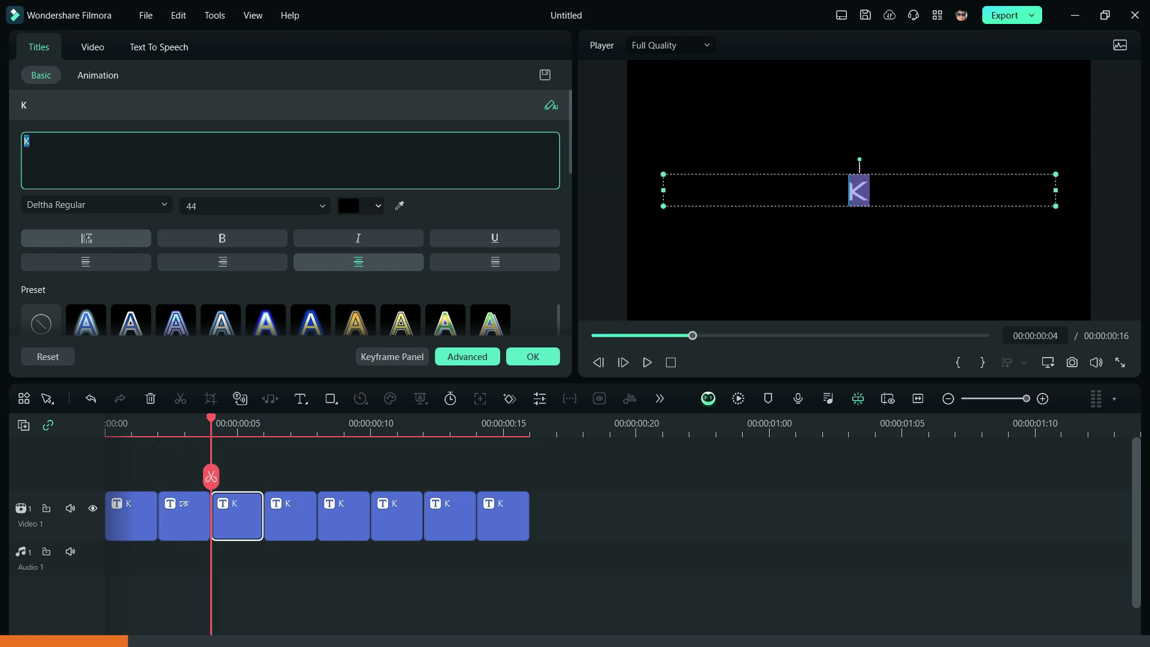
text(കെ)
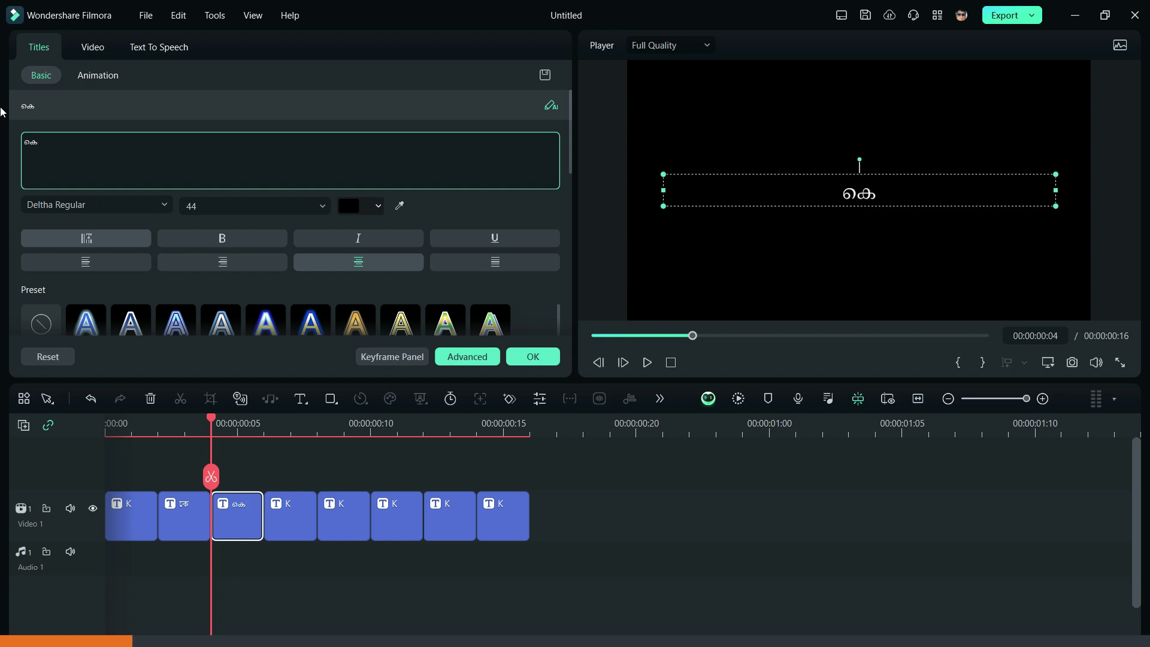
double_click(286, 517)
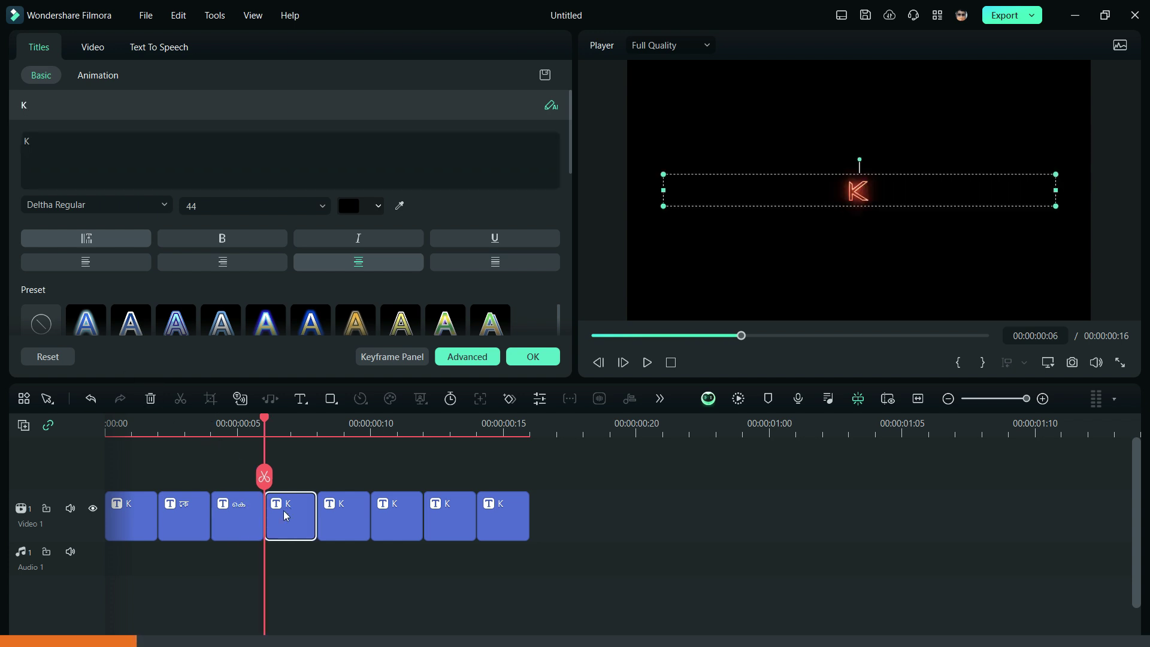
drag(34, 142, 19, 117)
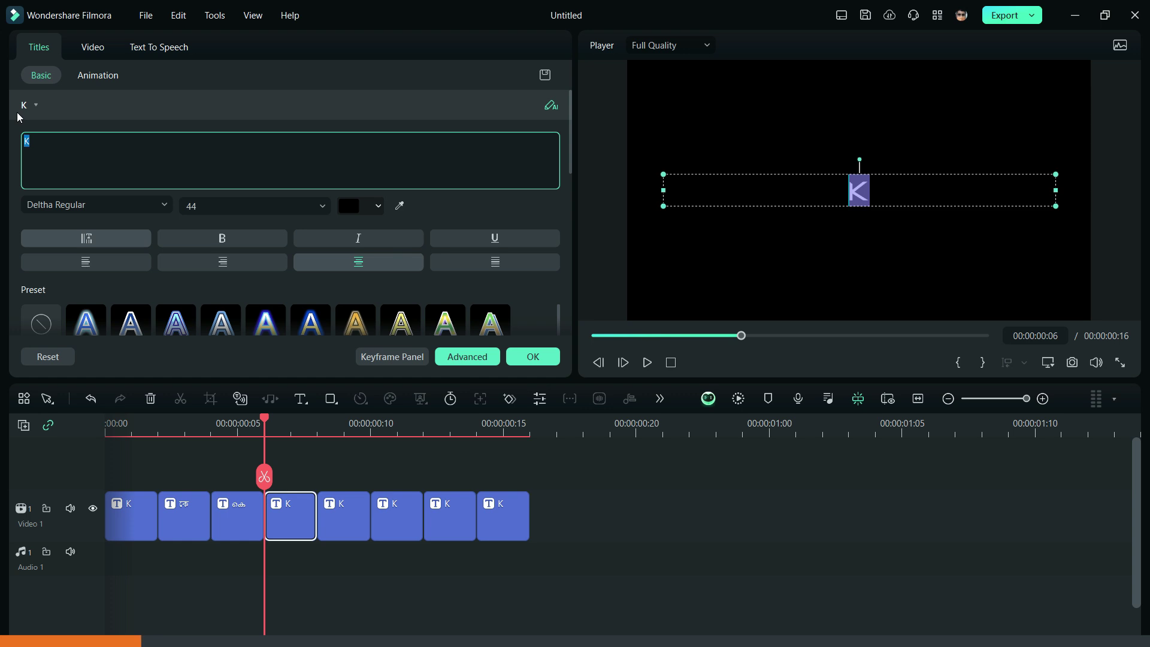
text(क)
Step: Replace the fifth title clip's text with ಕ and the sixth title clip's text with the Telugu form of K
click(344, 512)
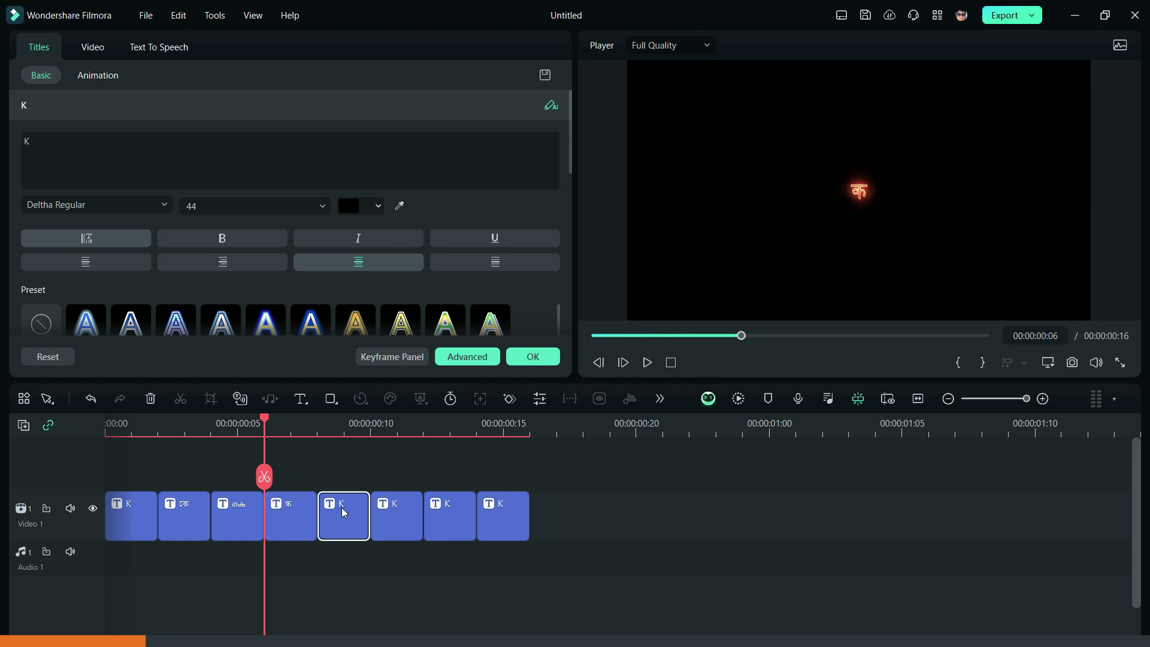
click(344, 513)
drag(35, 142, 3, 115)
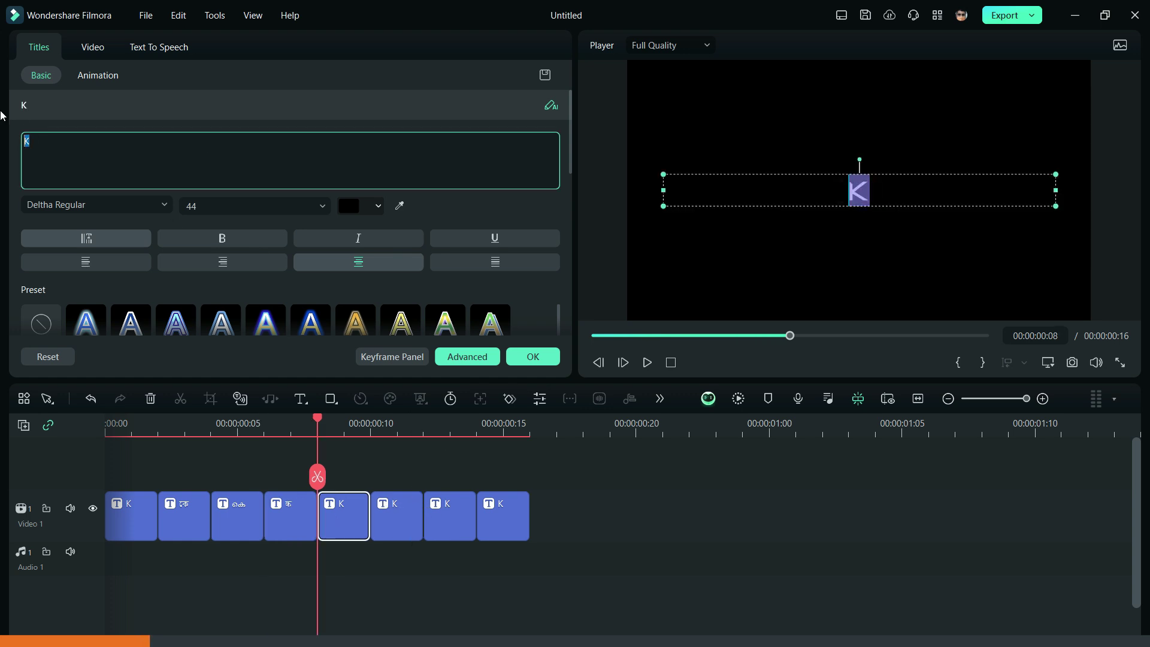
text(ಕ)
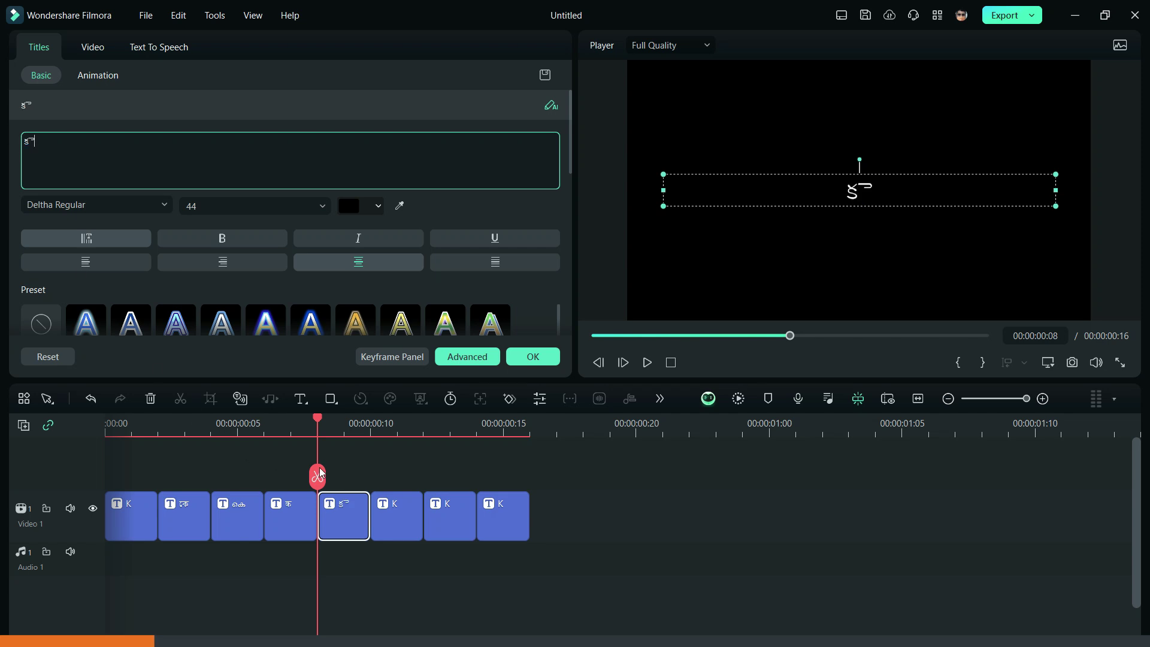
click(399, 521)
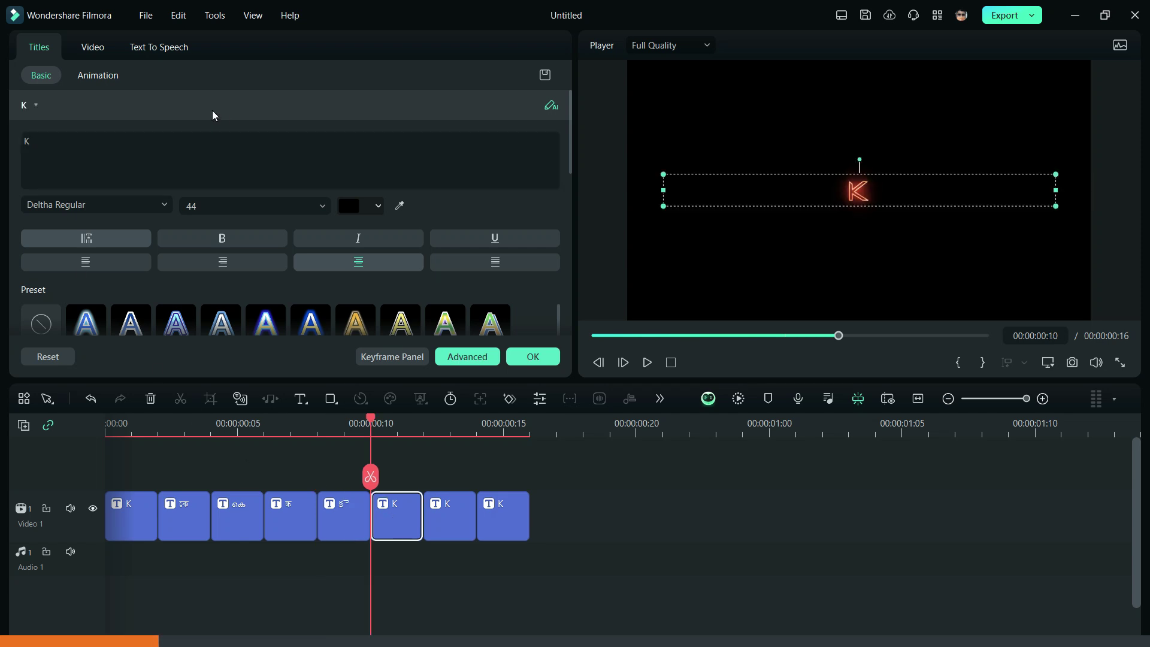
drag(35, 142, 1, 137)
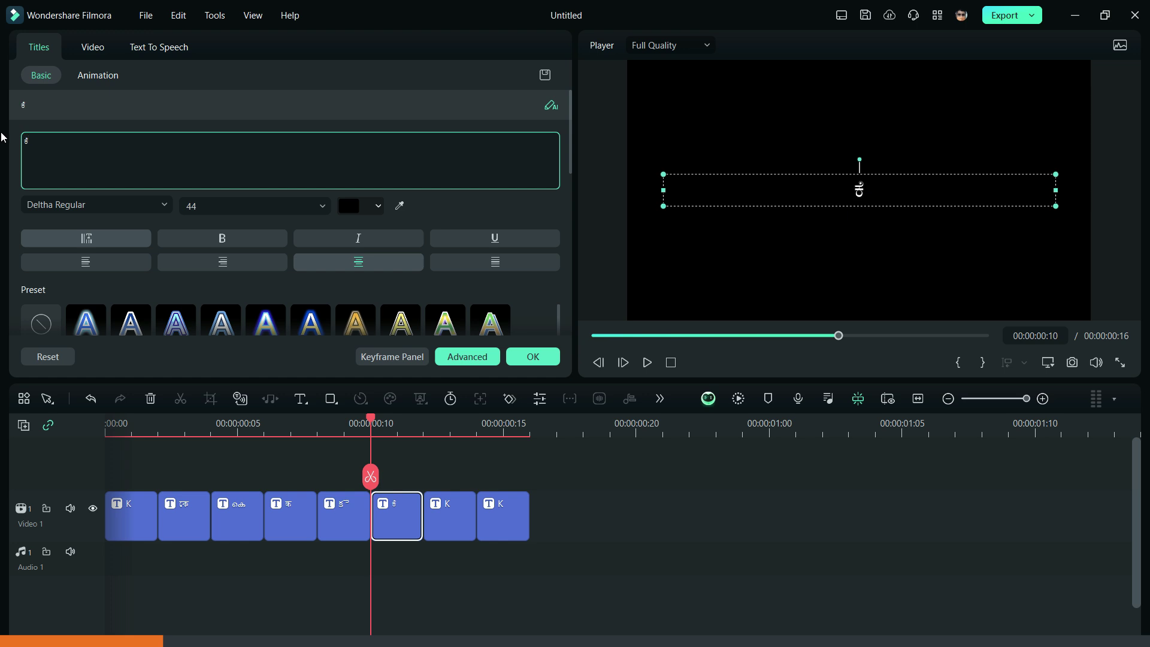
Step: Replace the seventh title clip's text with கே and the eighth title clip's text with 케이
click(444, 517)
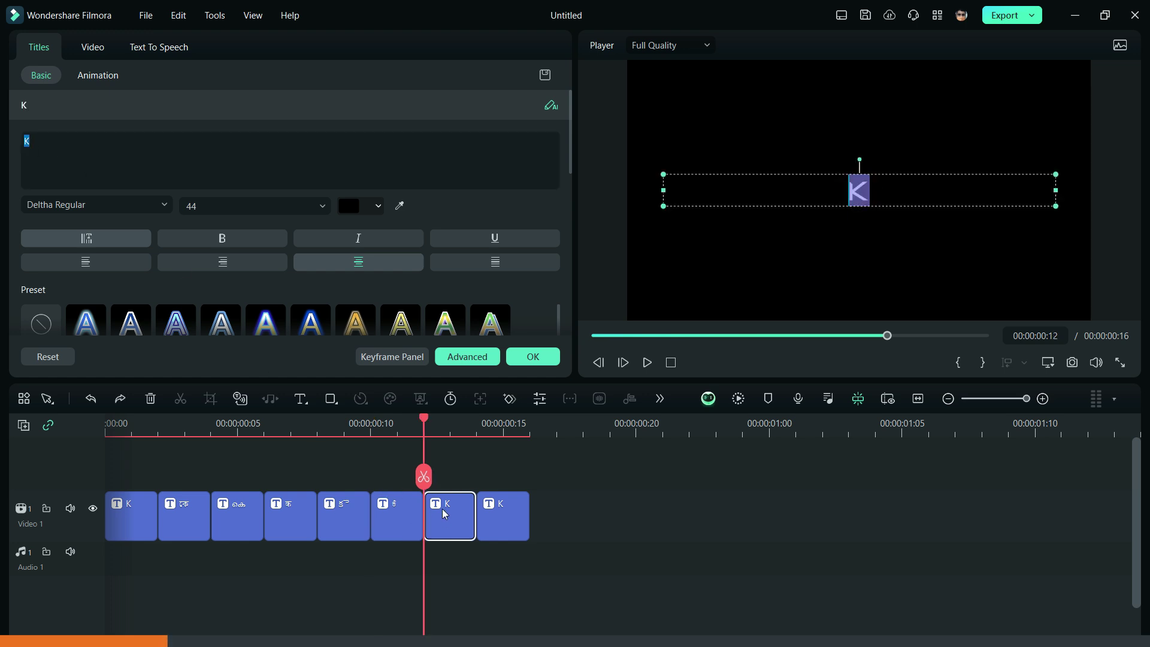
drag(160, 168, 22, 139)
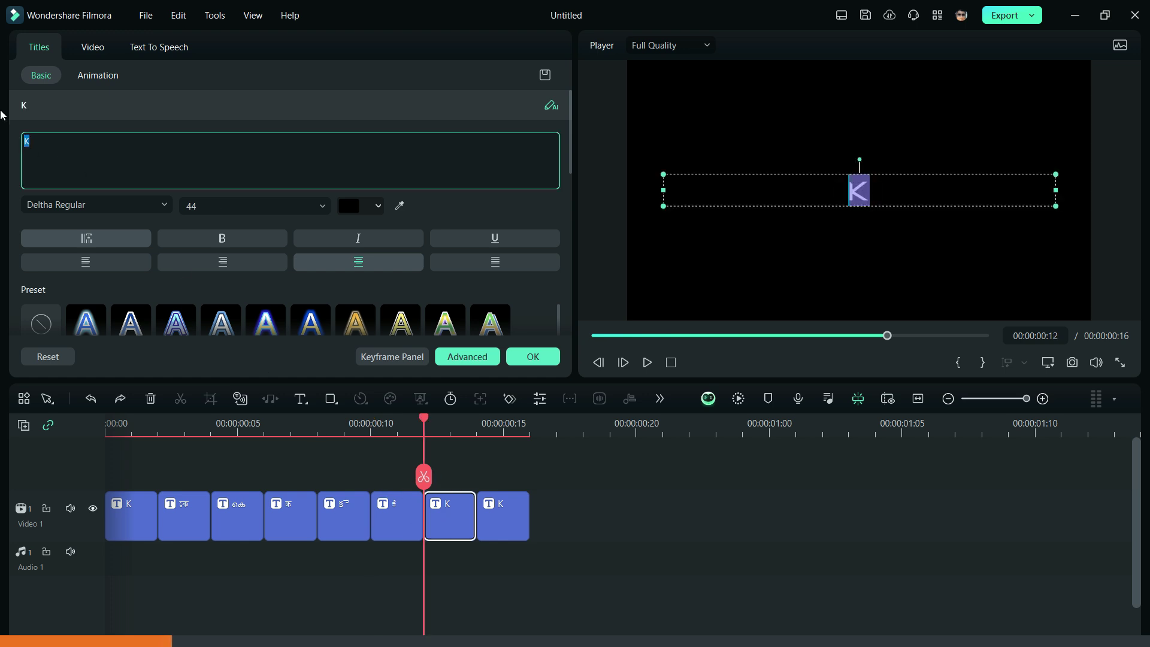
text(கே)
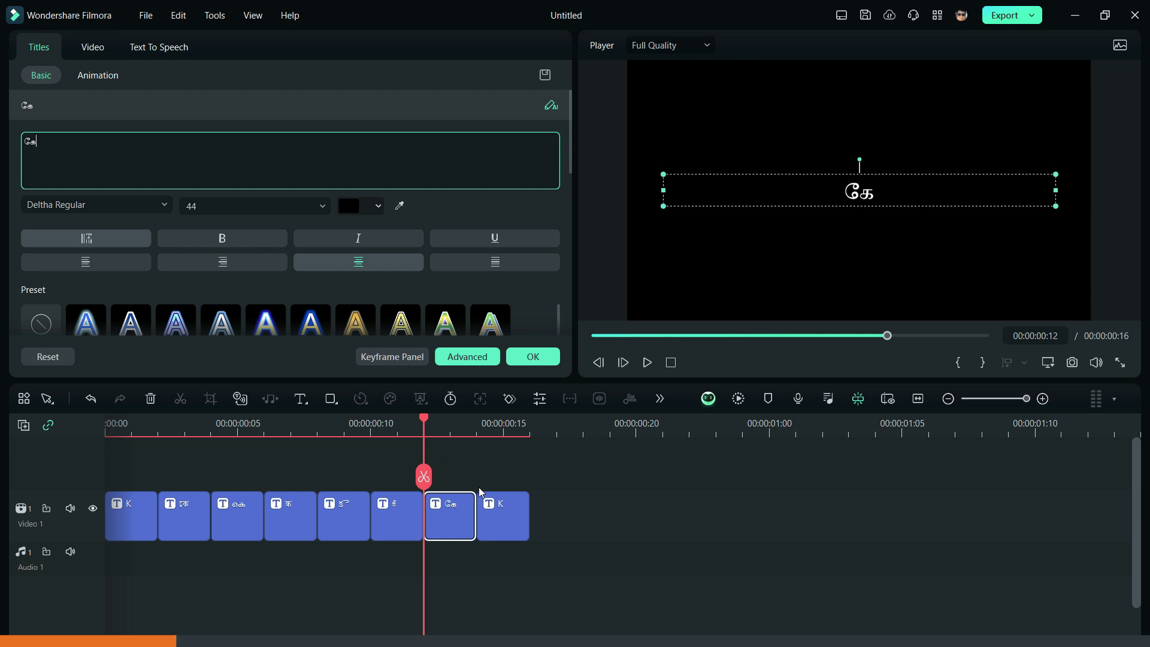
click(502, 520)
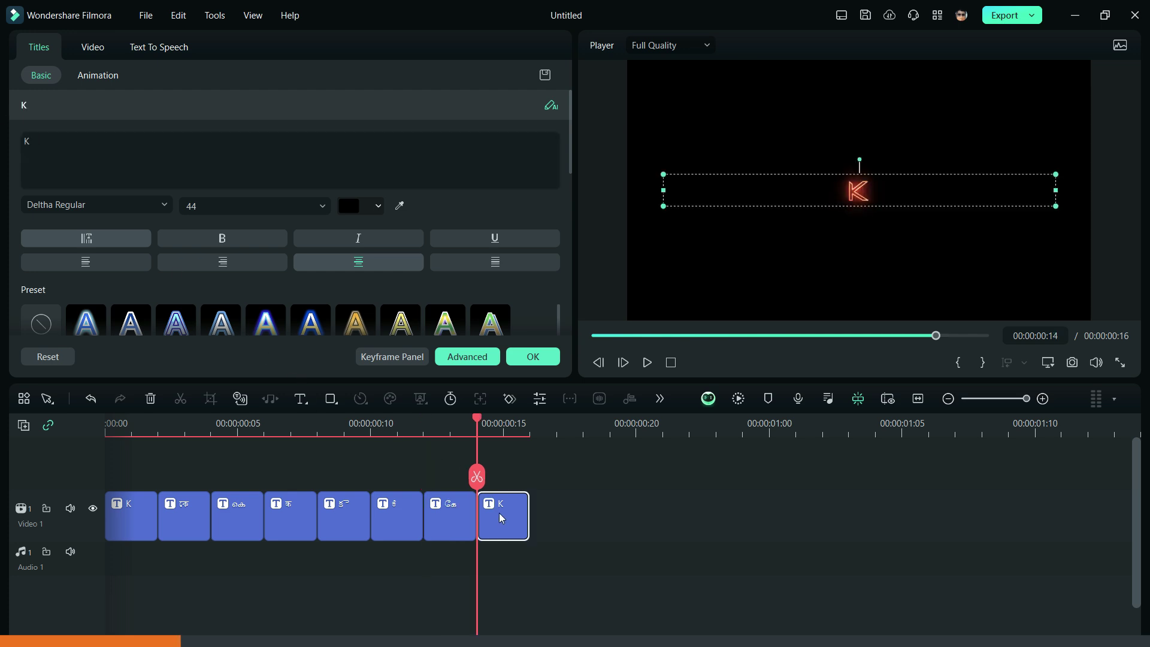
drag(180, 170, 1, 121)
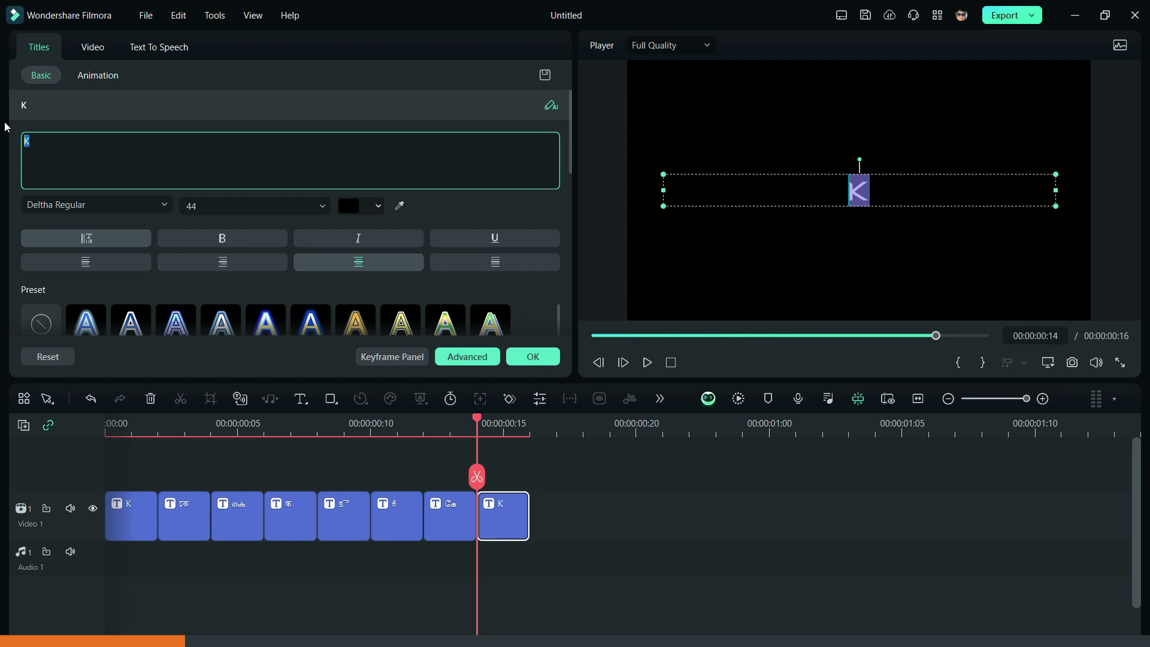
text(케이)
click(628, 526)
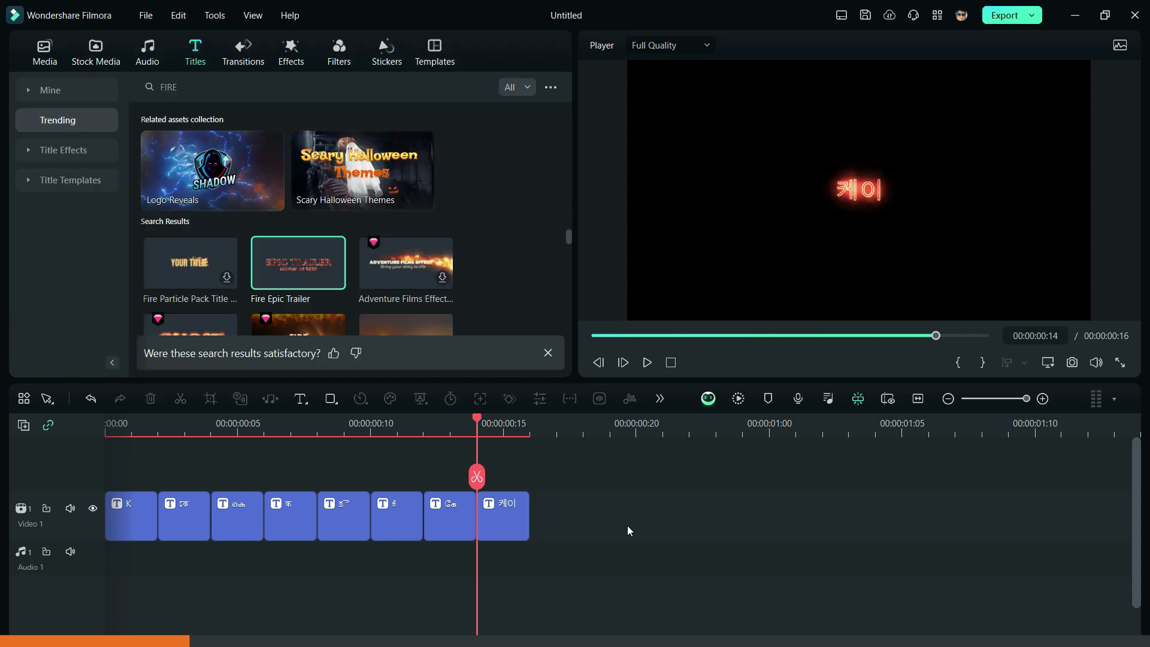
Step: Copy all eight title clips and paste the sequence repeatedly behind itself on Video 1 until the timeline reaches 00:00:10:22
key(ctrl+a)
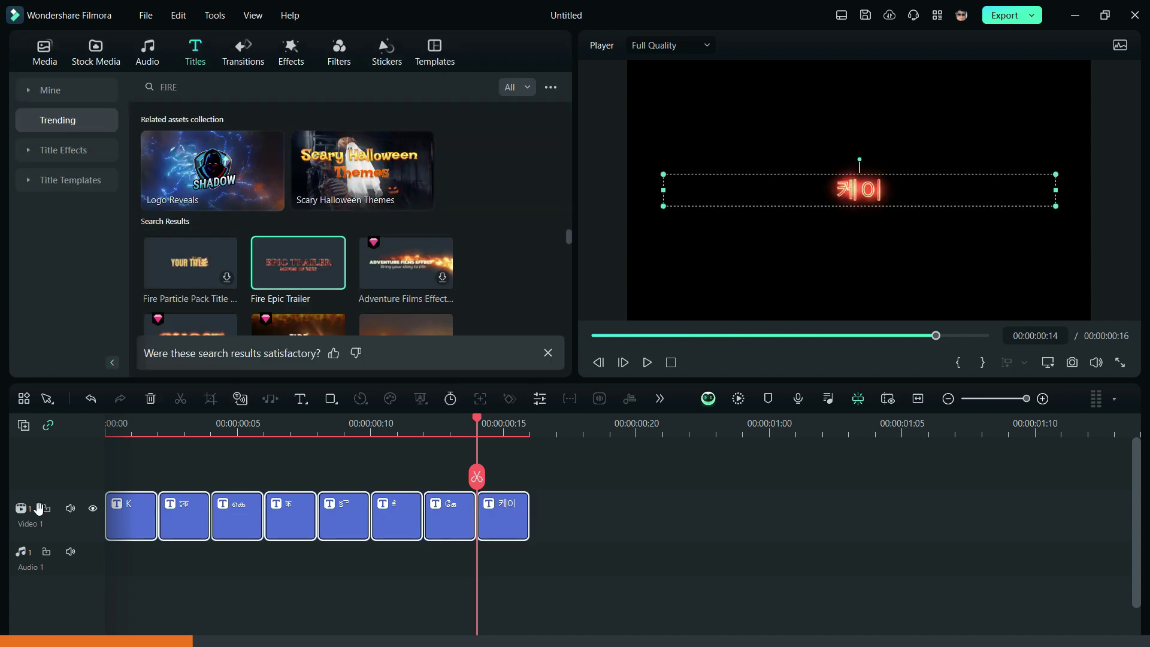
right_click(121, 519)
click(157, 32)
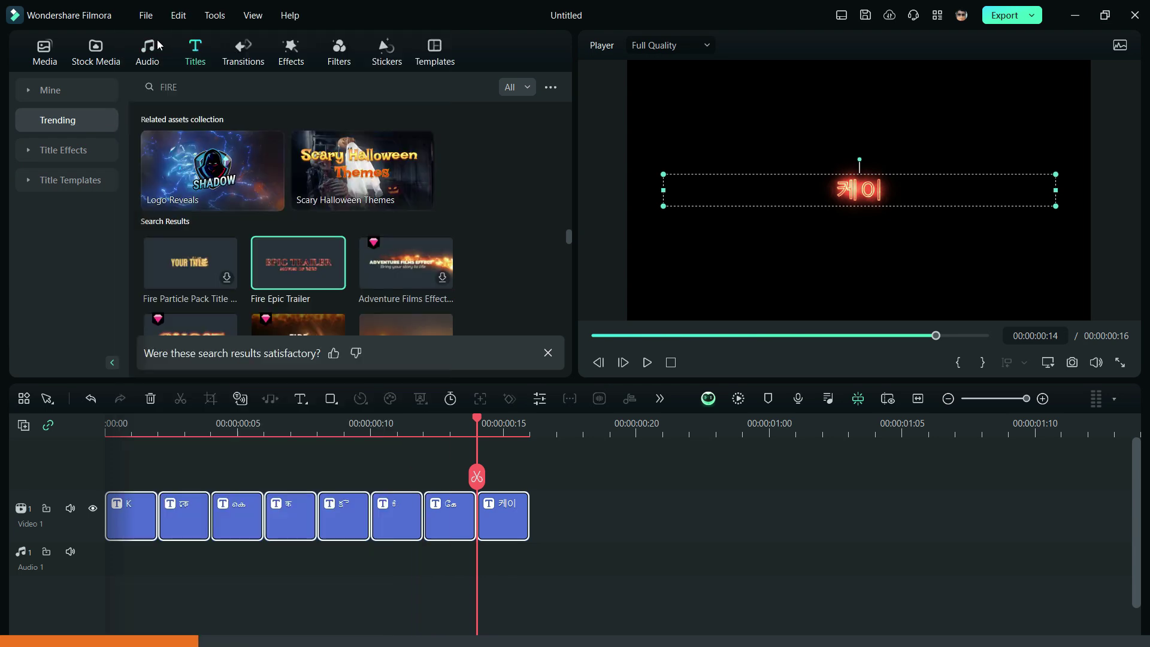
click(522, 423)
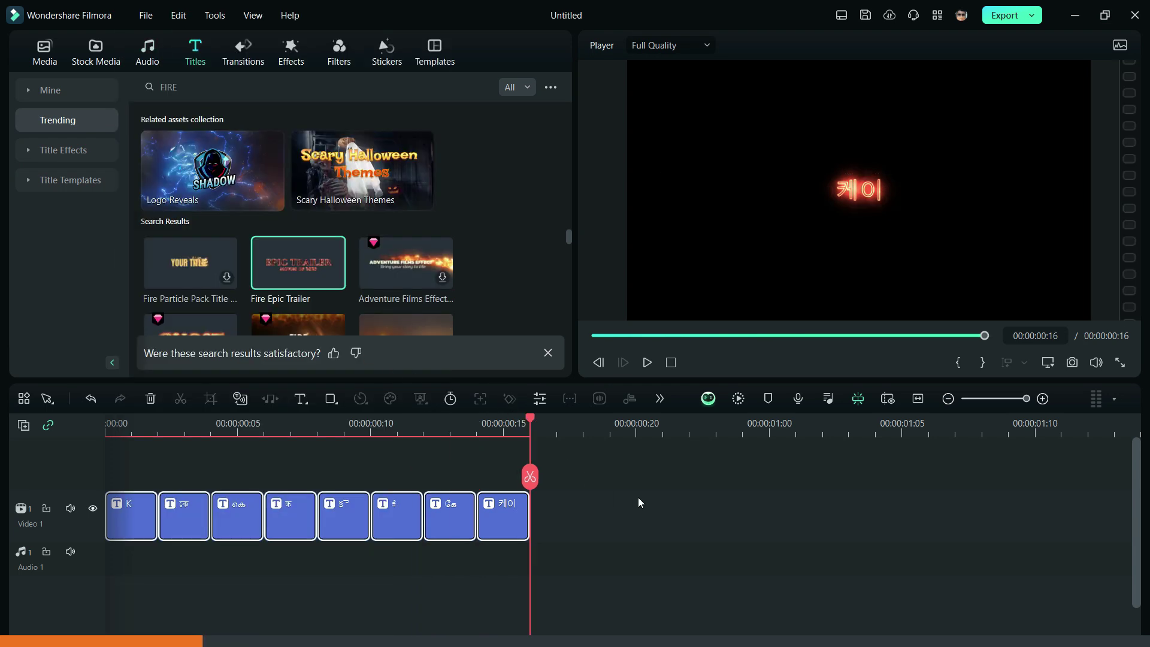
click(638, 499)
key(ctrl+v)
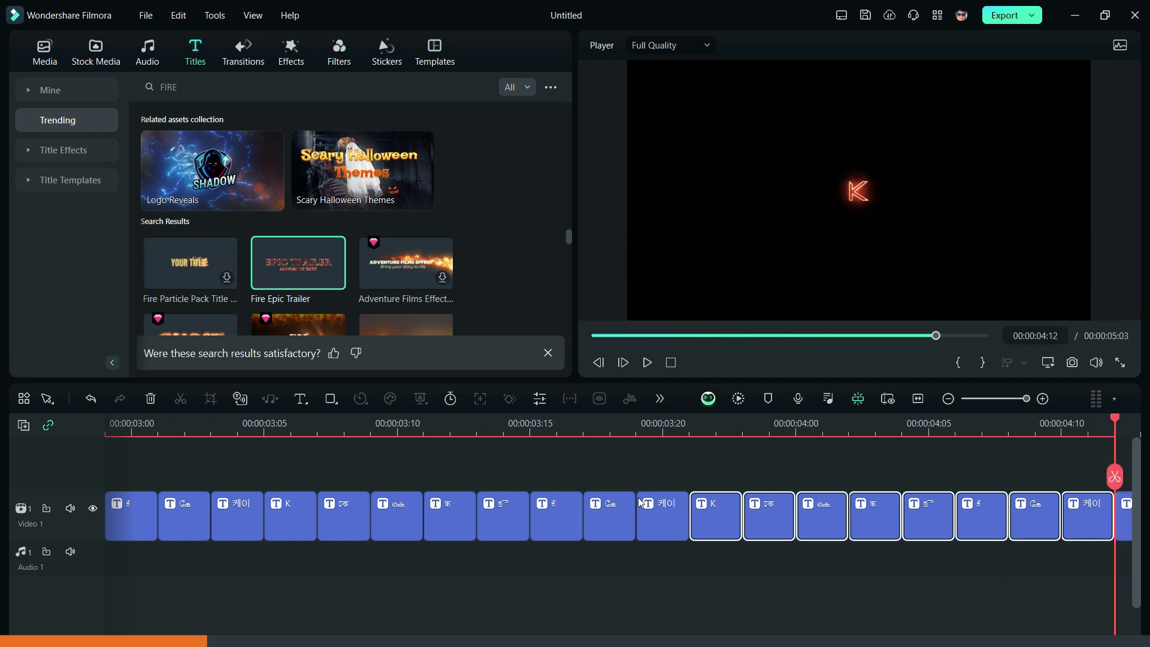
key(ctrl+v)
key(ctrl+v)
key(ctrl+v)
key(ctrl+v)
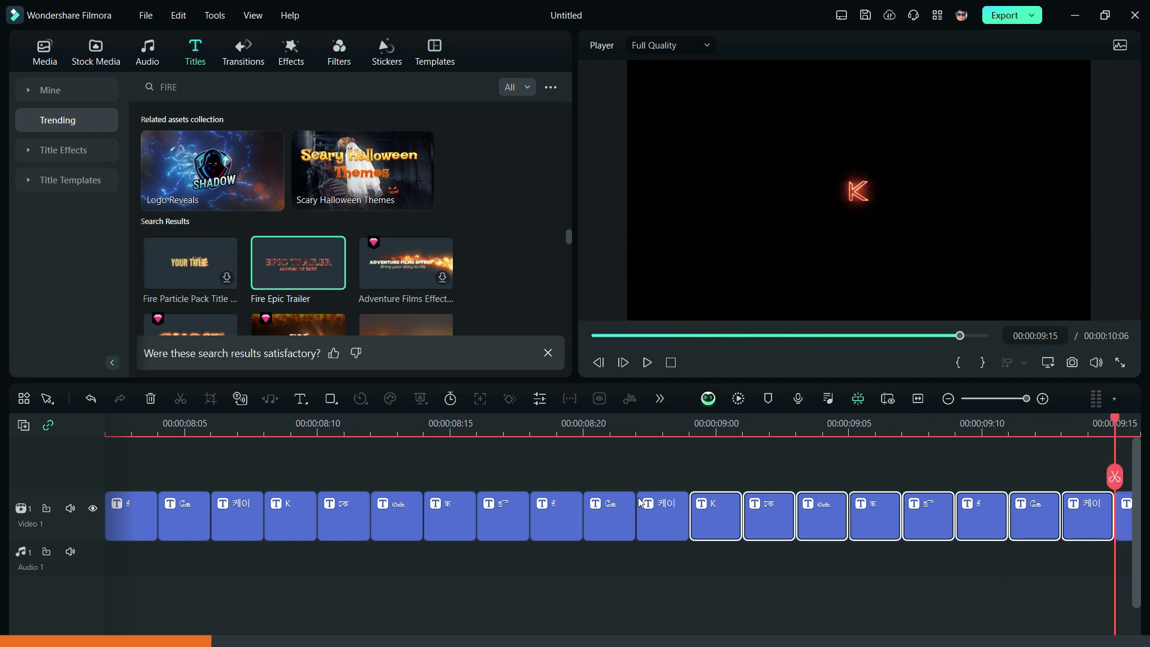
click(919, 399)
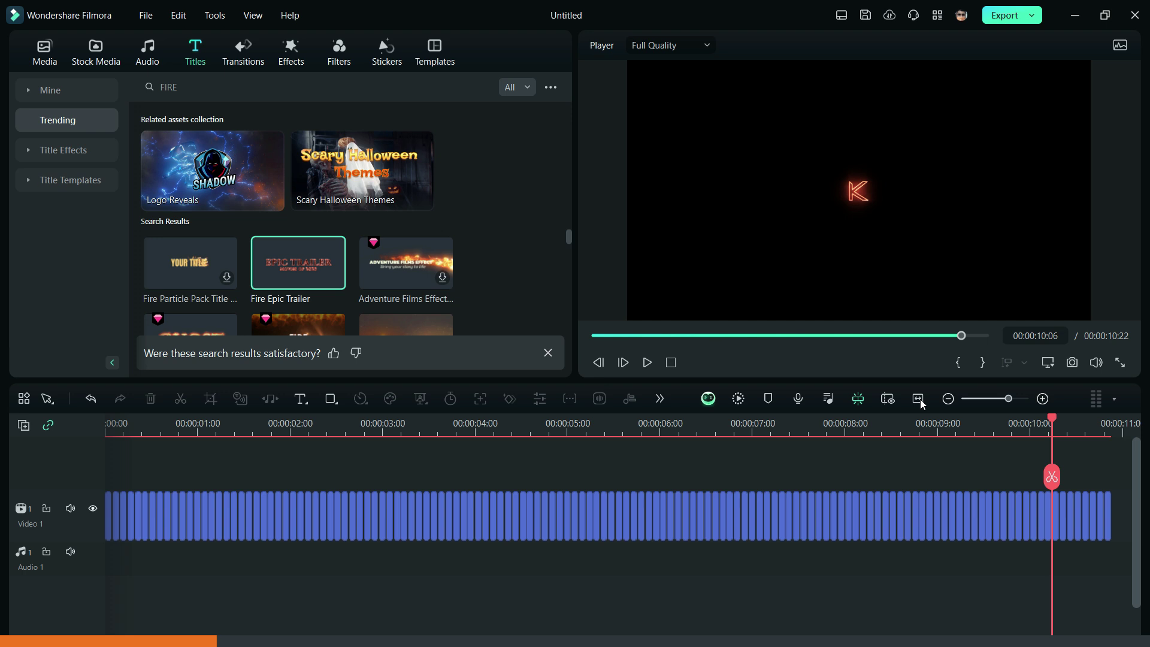
Step: Export the title sequence to the desktop as KALKI ELEMENTS 001 in MKV format at Higher quality
click(994, 17)
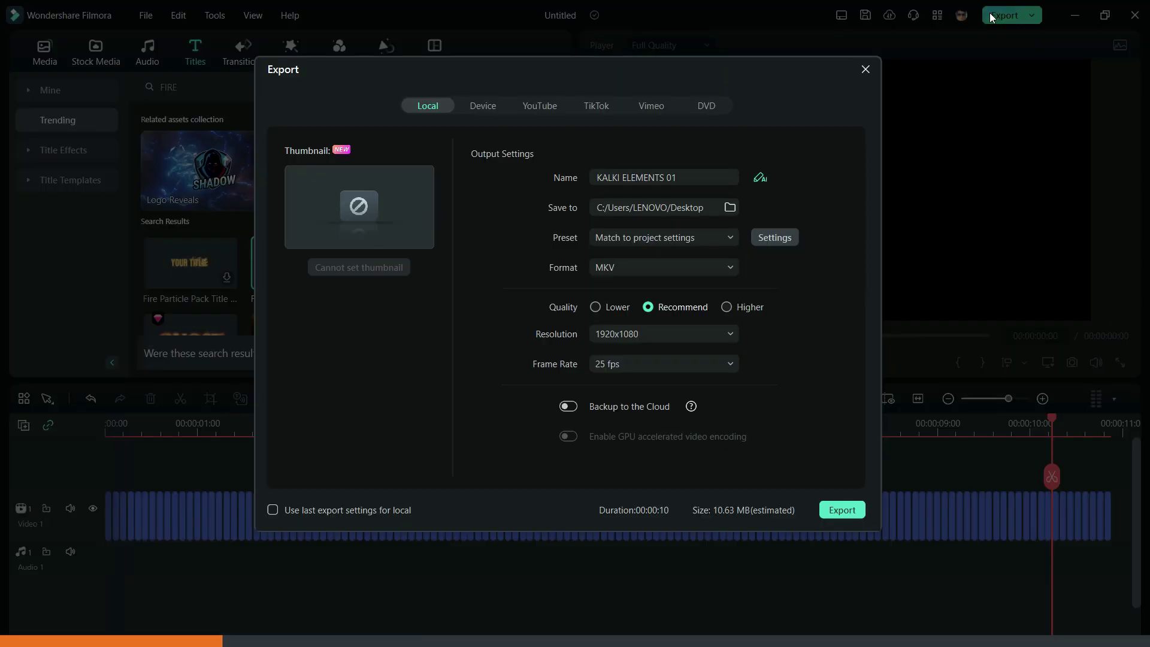
click(694, 178)
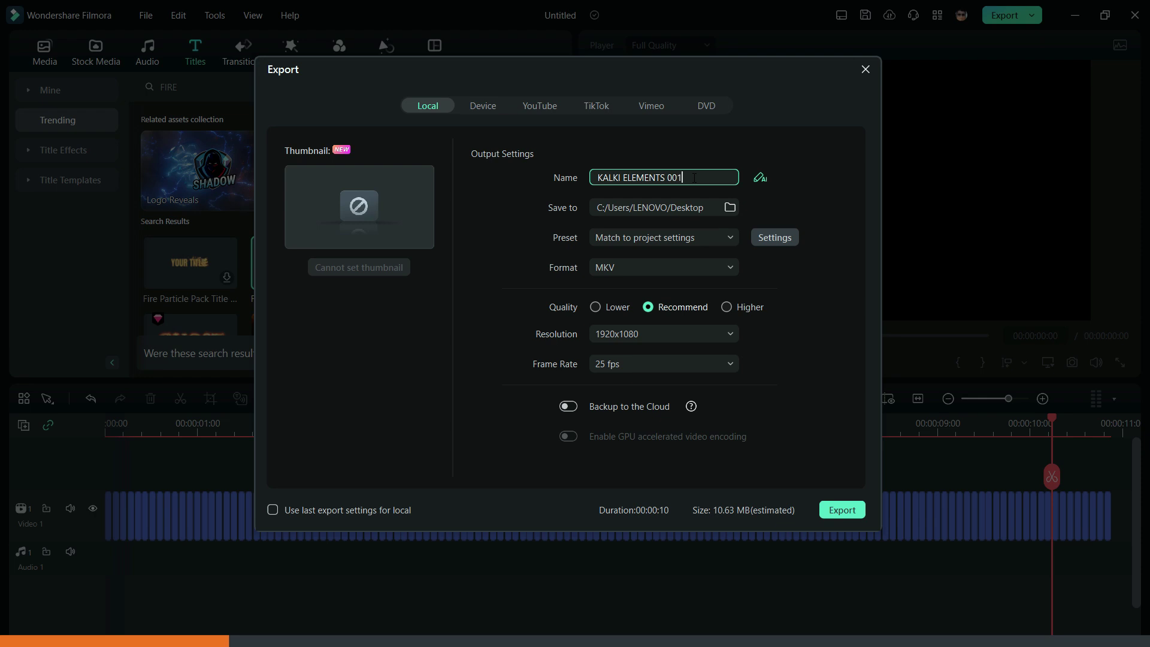
click(726, 307)
click(844, 511)
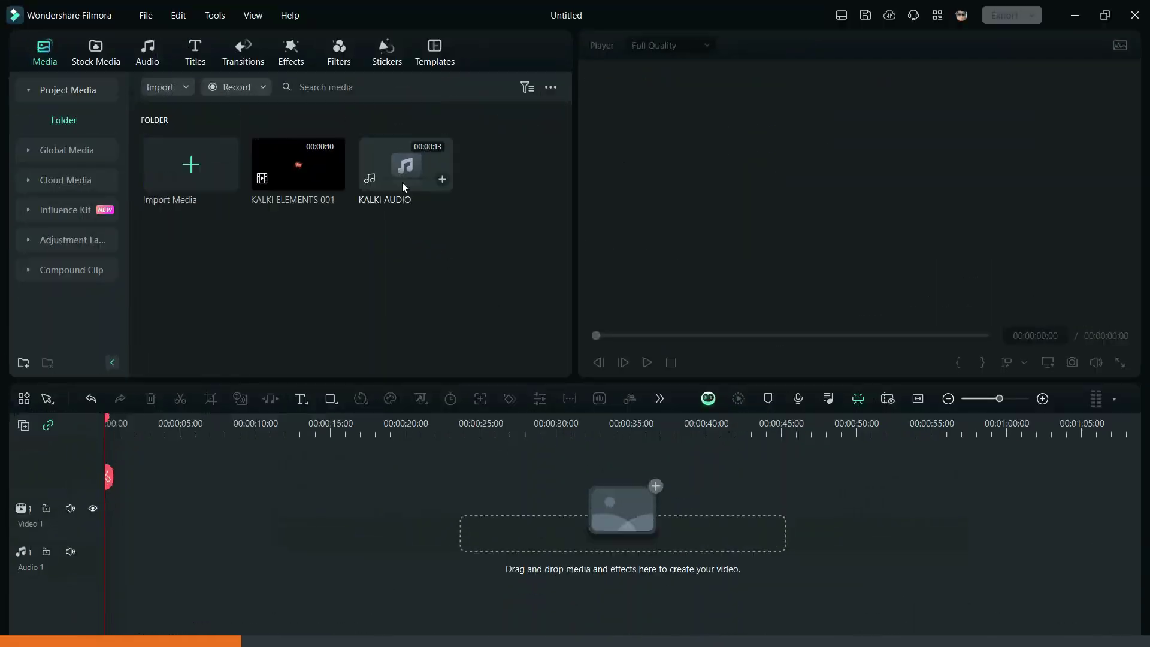
Step: Place KALKI AUDIO on Audio 1 and KALKI ELEMENTS 001 on Video 1, trimming the audio to the video's end
drag(401, 182, 96, 542)
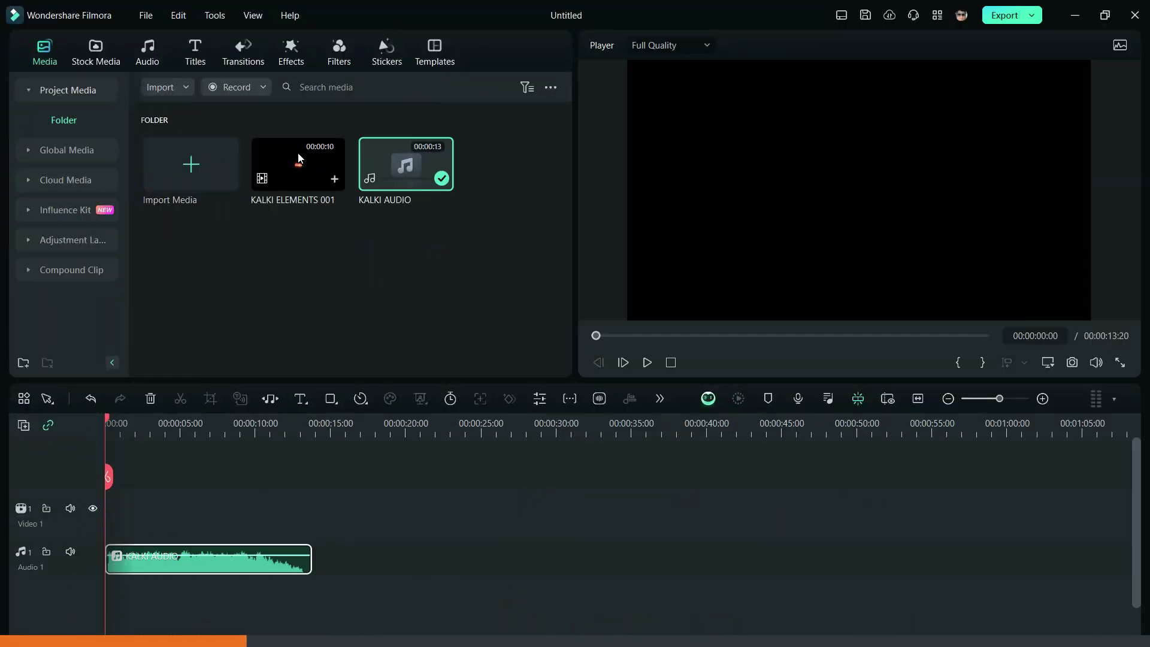
drag(298, 168, 84, 537)
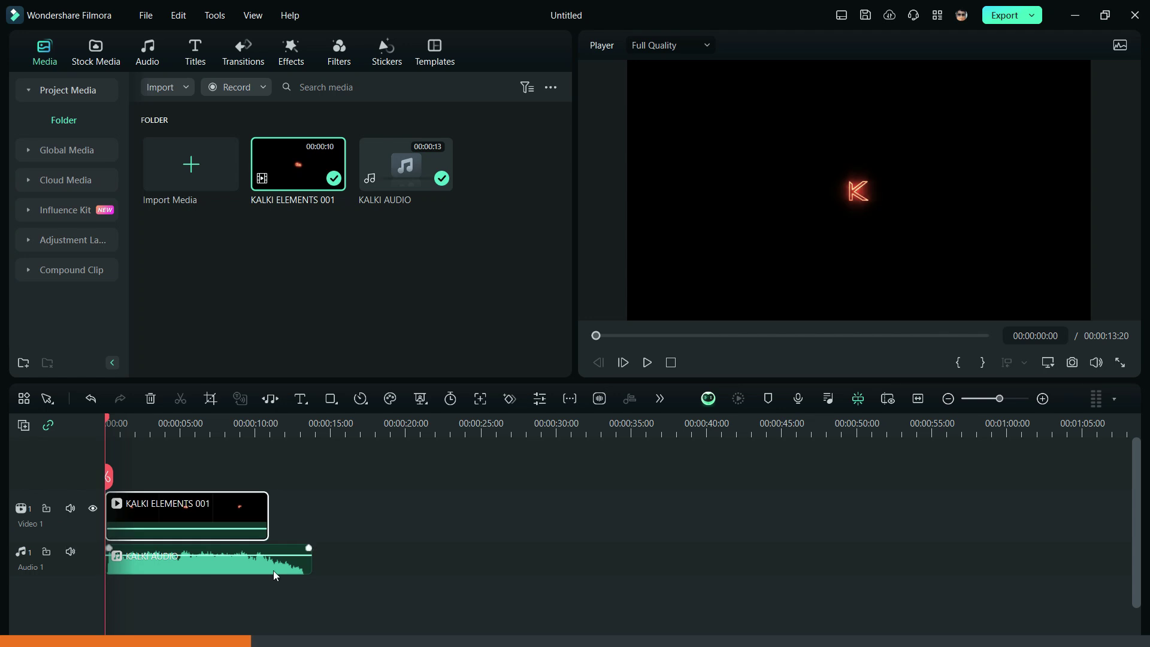
click(289, 565)
drag(308, 569, 267, 569)
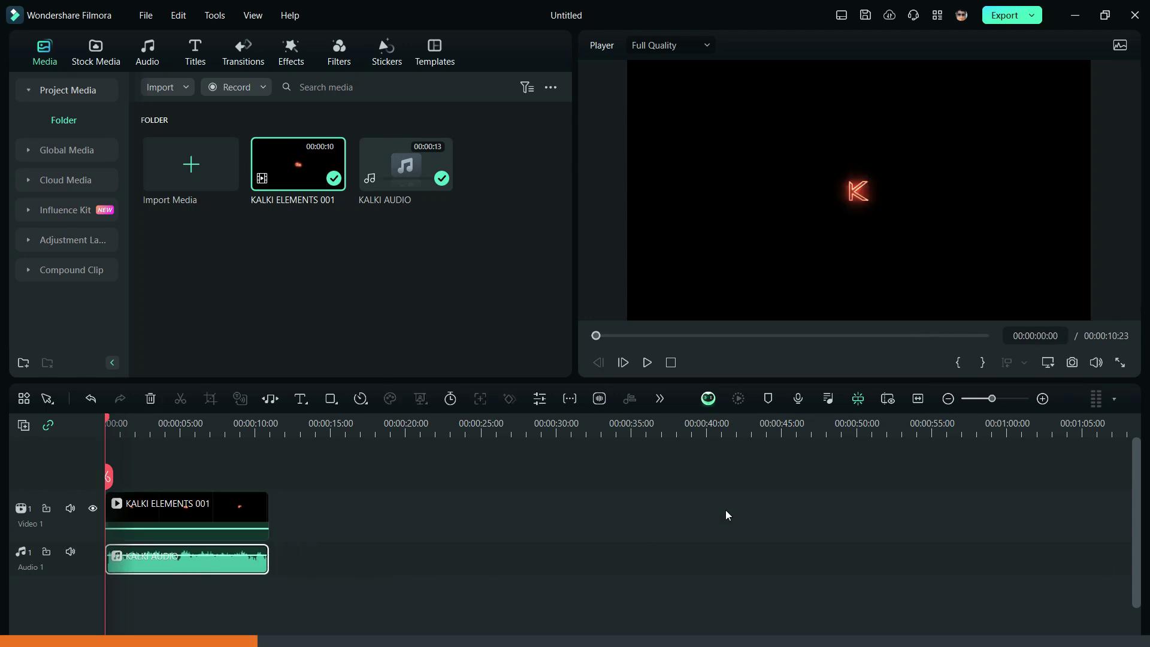
Step: Play the timeline from about three seconds and split the KALKI ELEMENTS 001 clip at 00:00:04:23
click(921, 399)
click(800, 429)
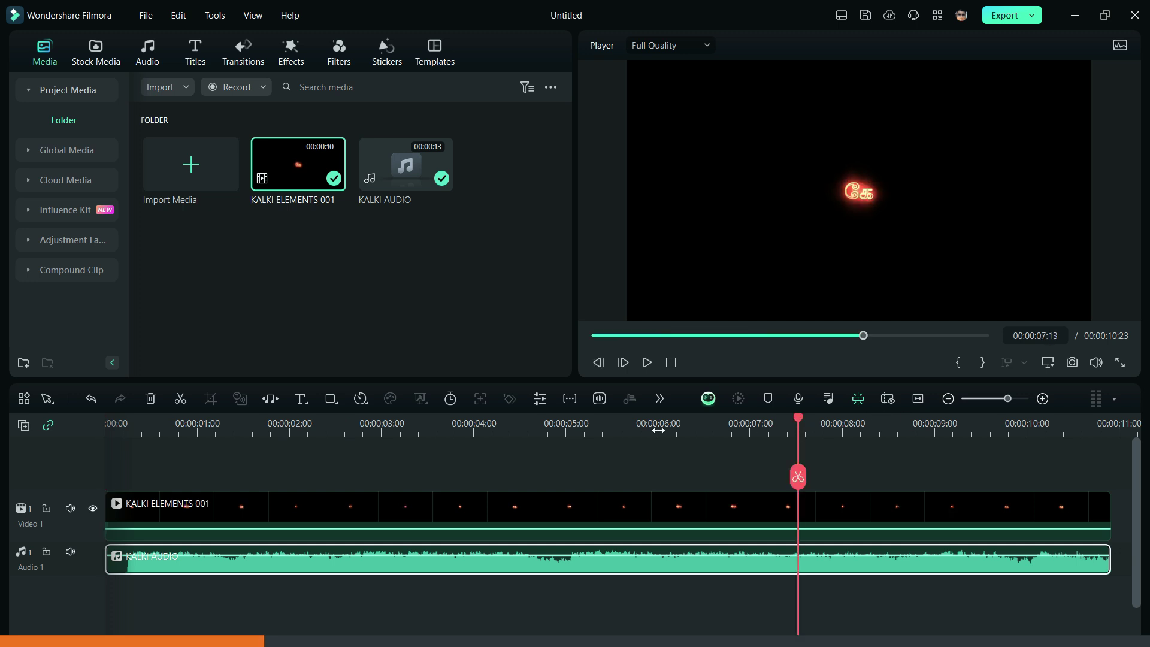
click(404, 442)
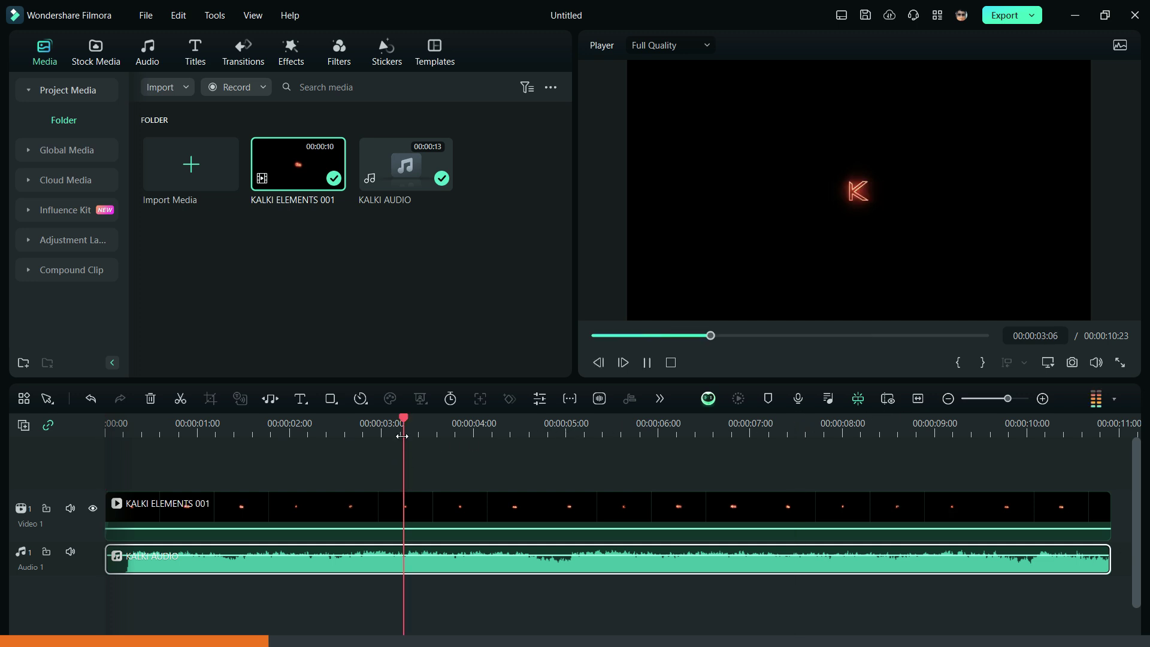
key(space)
key(space)
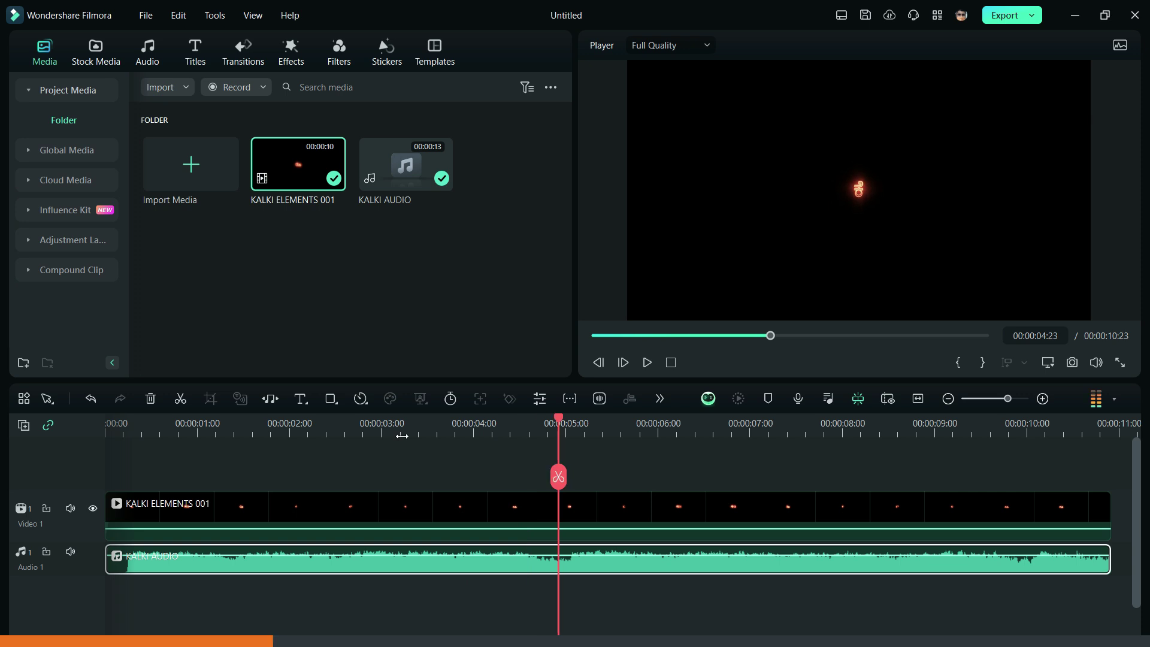
click(506, 495)
click(558, 476)
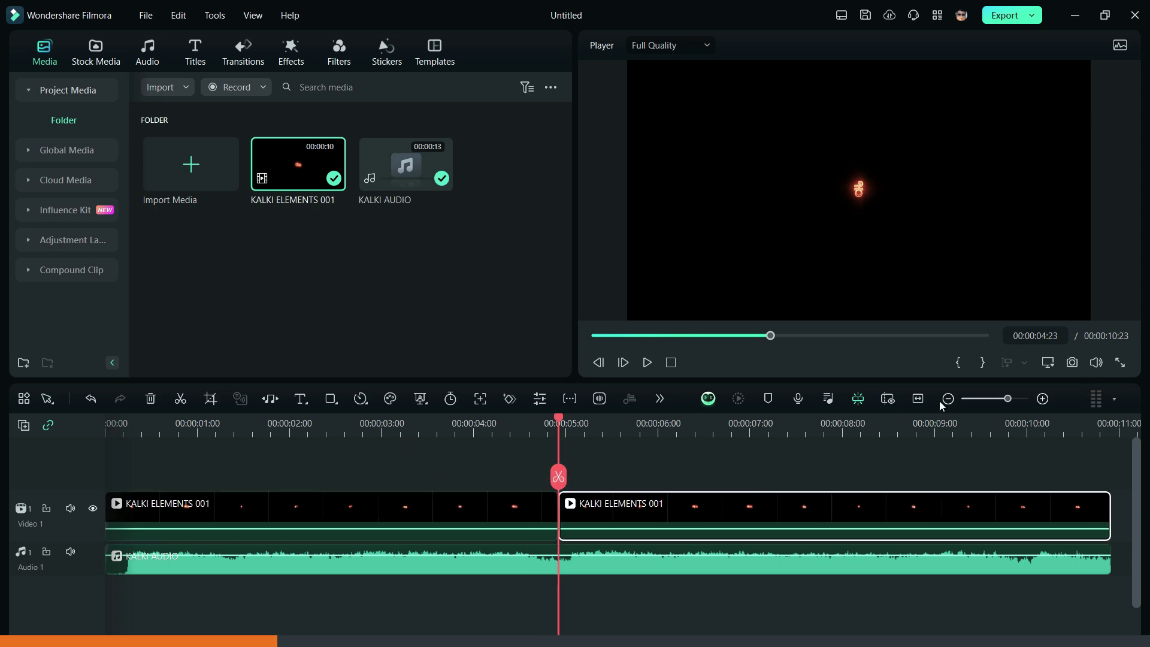
Step: Search the titles for FIRE and place the Fire Epic Trailer title on Video 1 at about 00:00:12:02
click(948, 399)
click(629, 426)
click(658, 494)
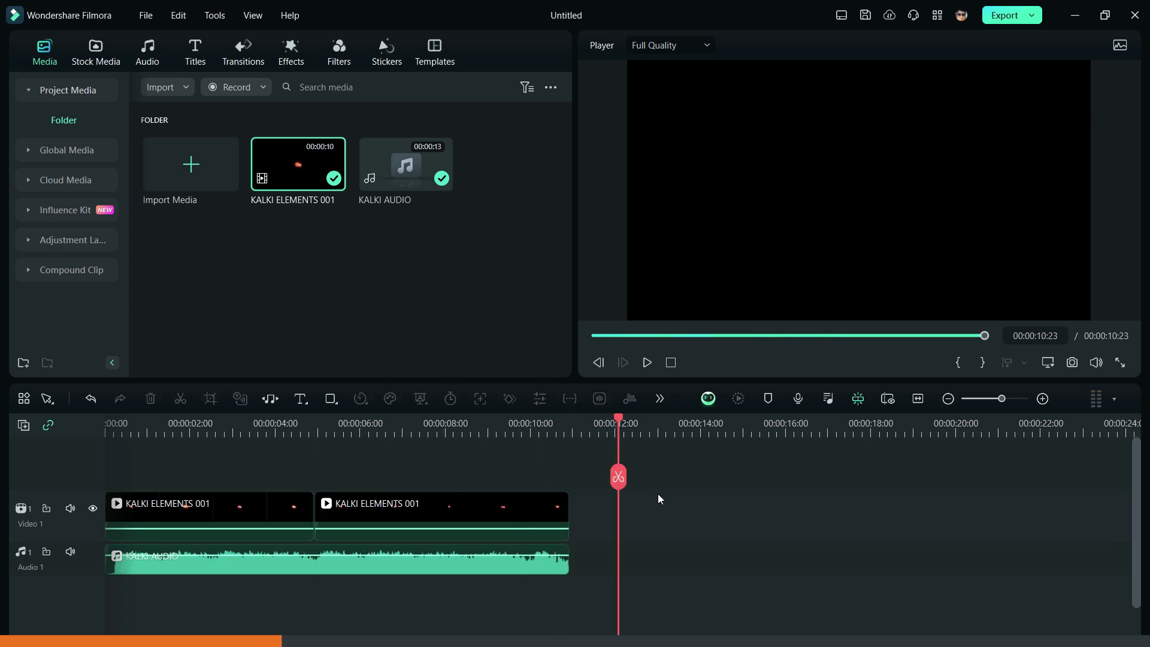
click(187, 47)
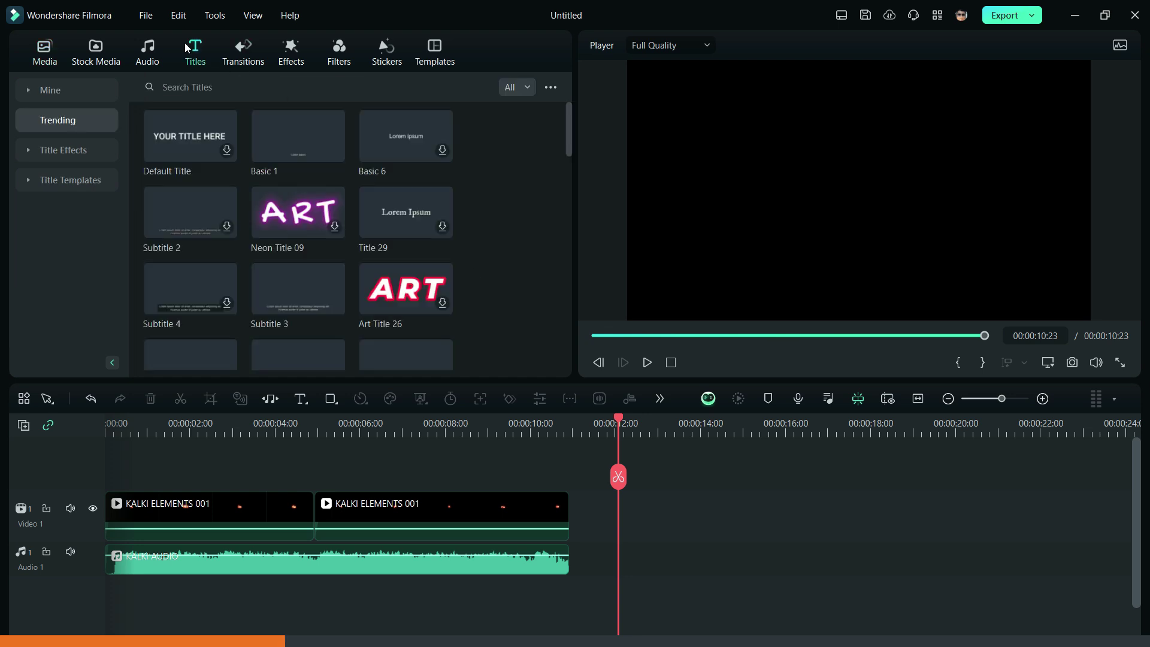
click(241, 80)
text(FIRE)
key(Return)
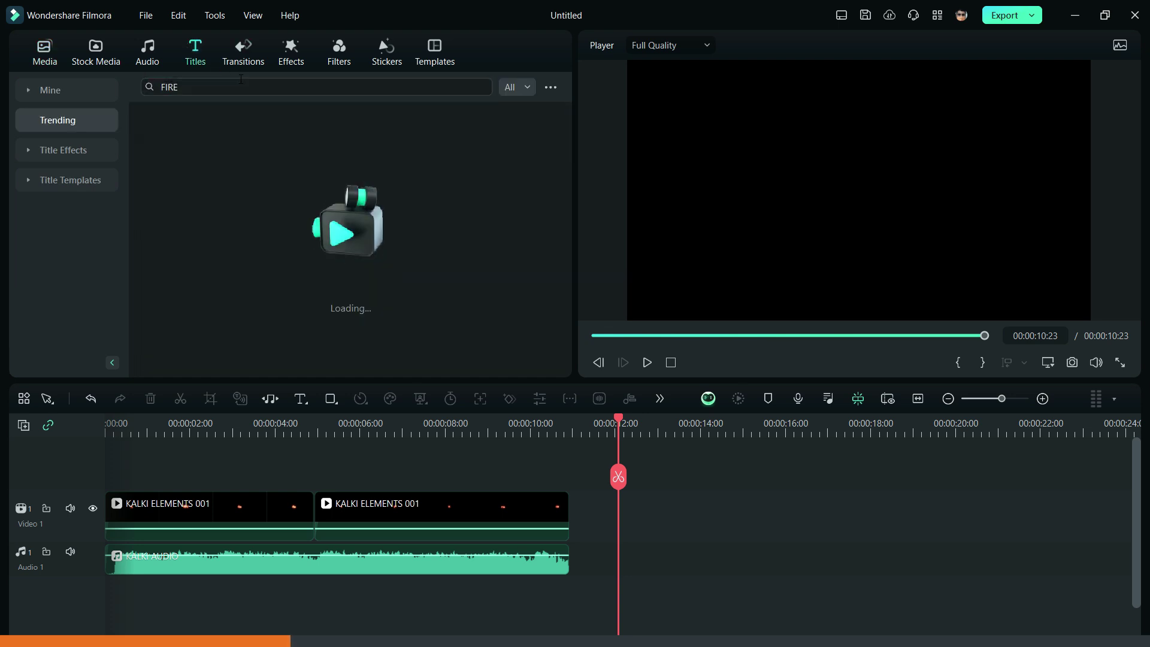
drag(334, 252, 623, 508)
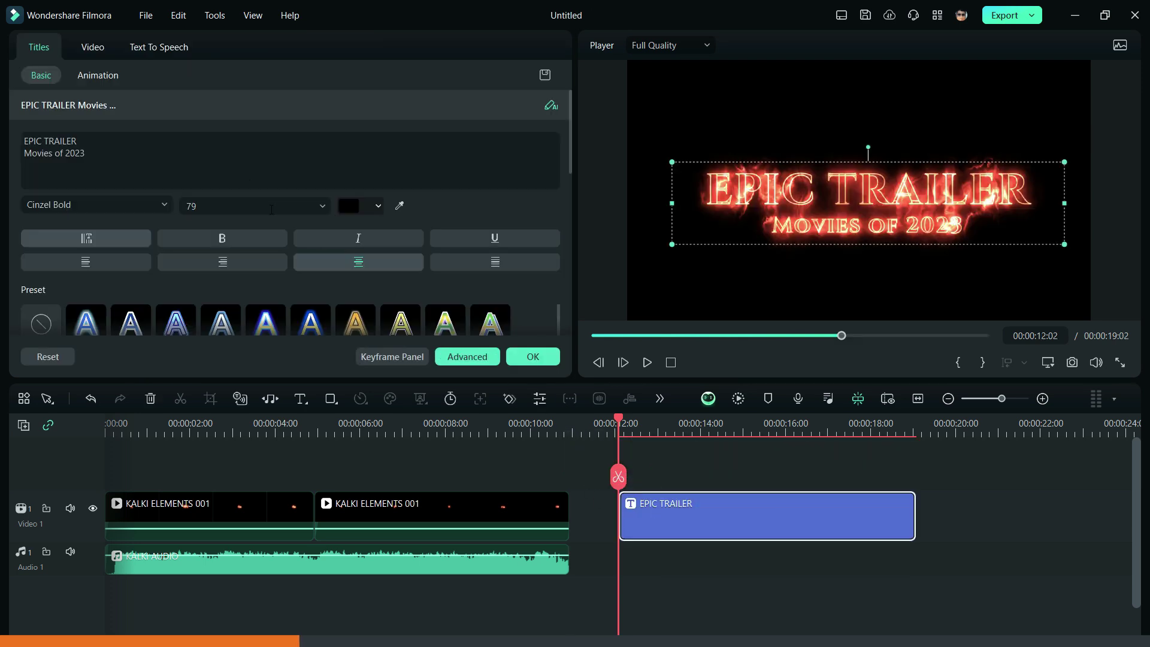
Step: Replace the title text with KALKI and set the font to Deltha Regular at size 44
drag(108, 177, 1, 128)
text(KALKI)
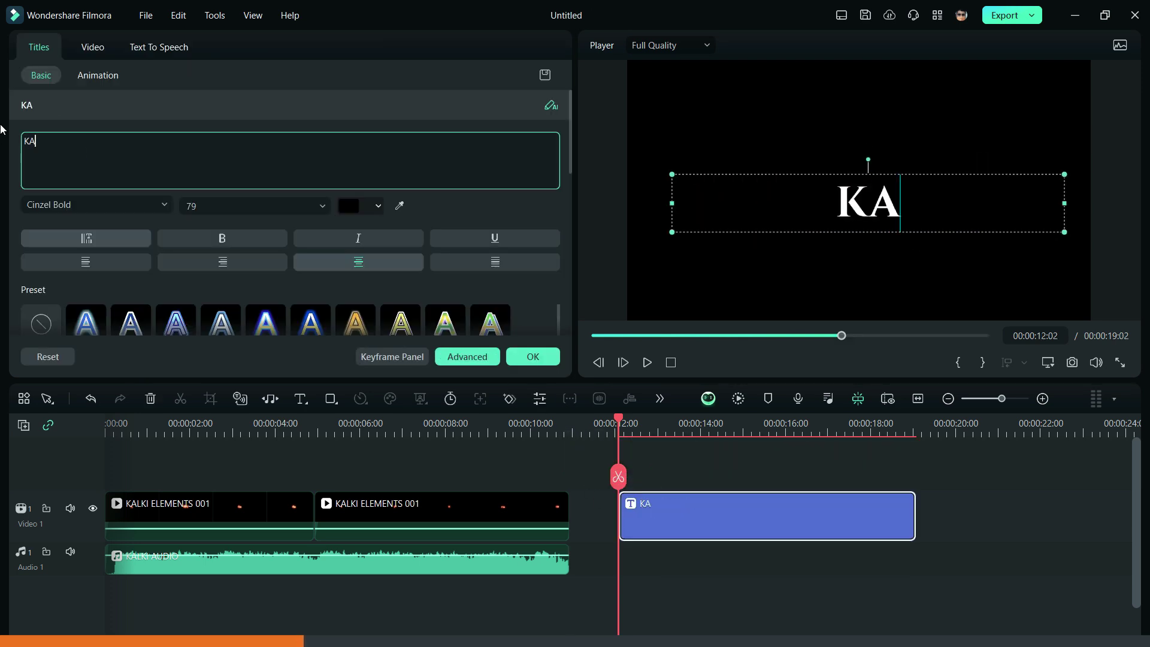
click(88, 204)
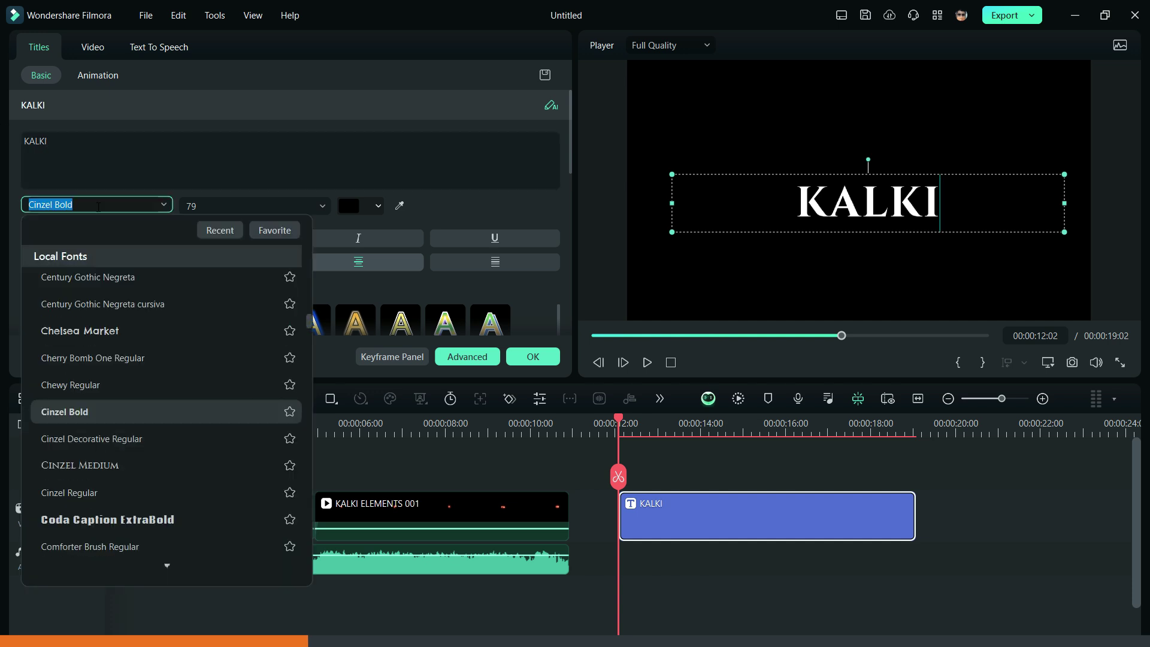
text(DELTHA)
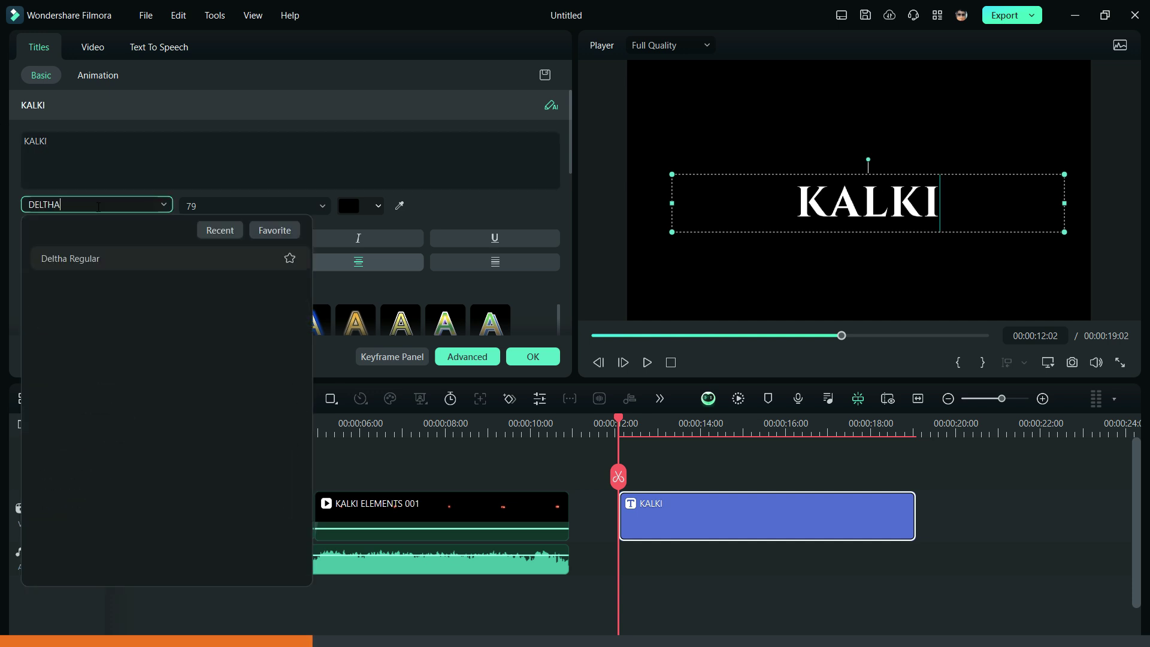
click(89, 261)
click(230, 204)
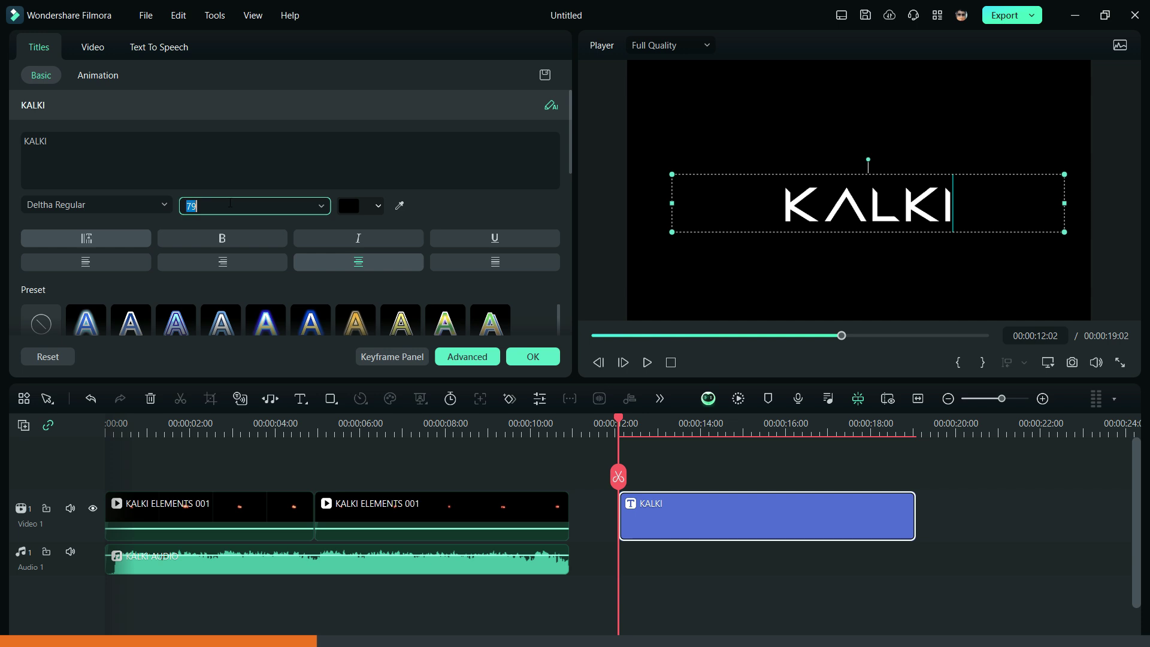
text(44)
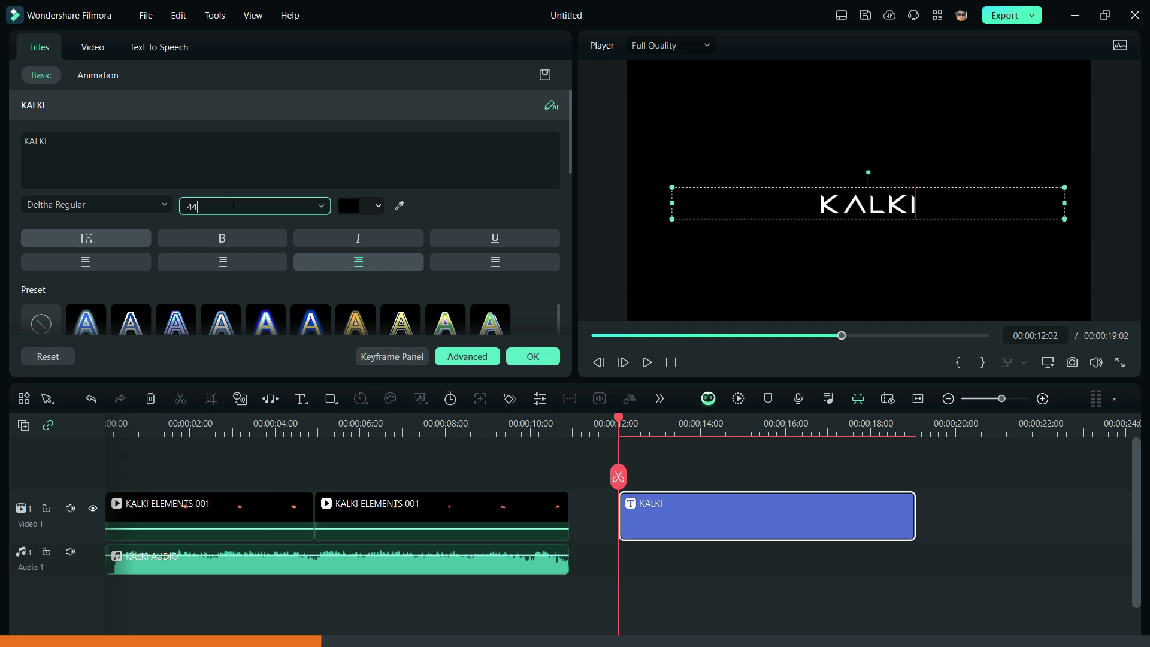
Step: Set the KALKI title's letter spacing to 90 in advanced text editing and shift the text slightly up and left in the frame
click(463, 358)
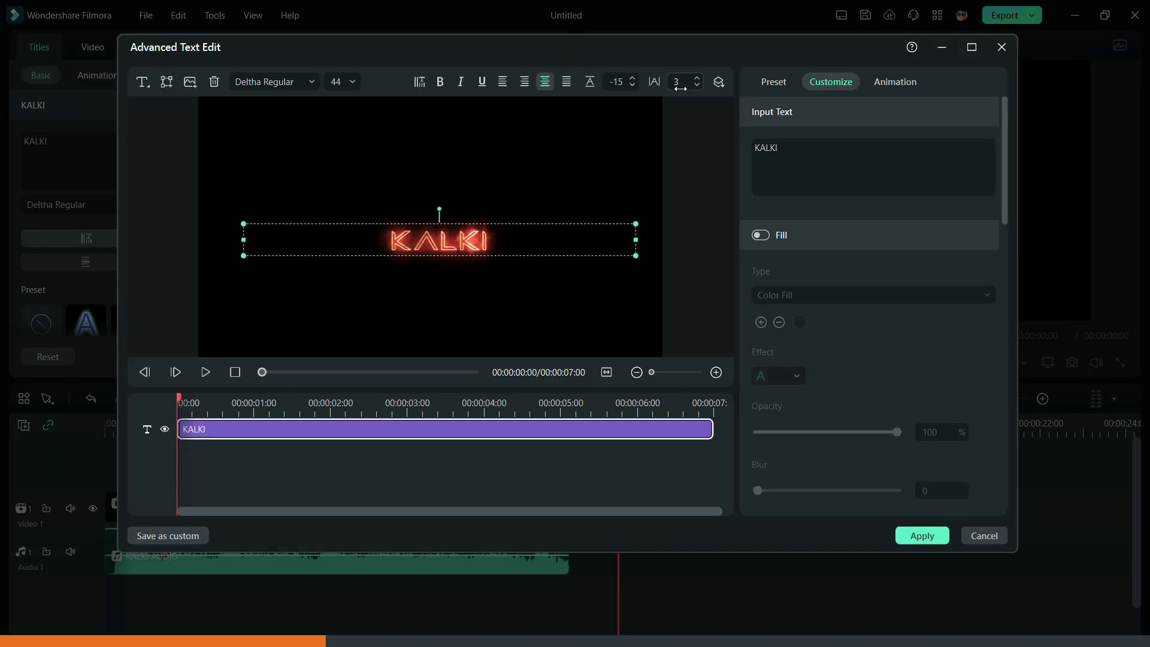
double_click(678, 82)
text(90)
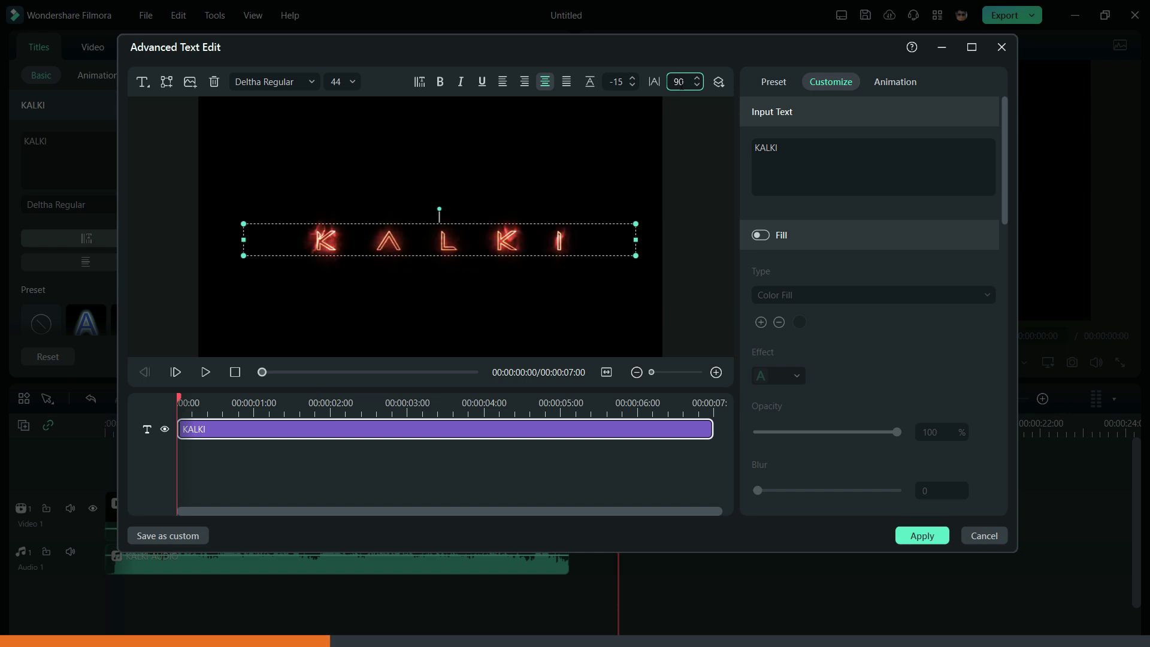
click(922, 536)
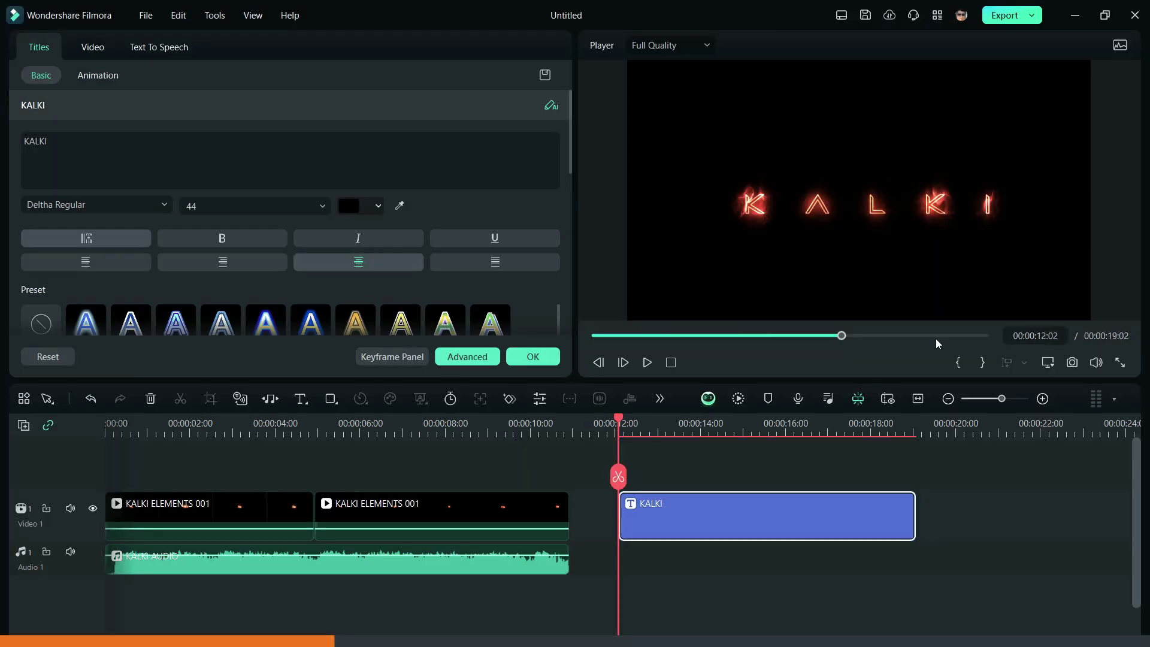
drag(879, 208, 872, 192)
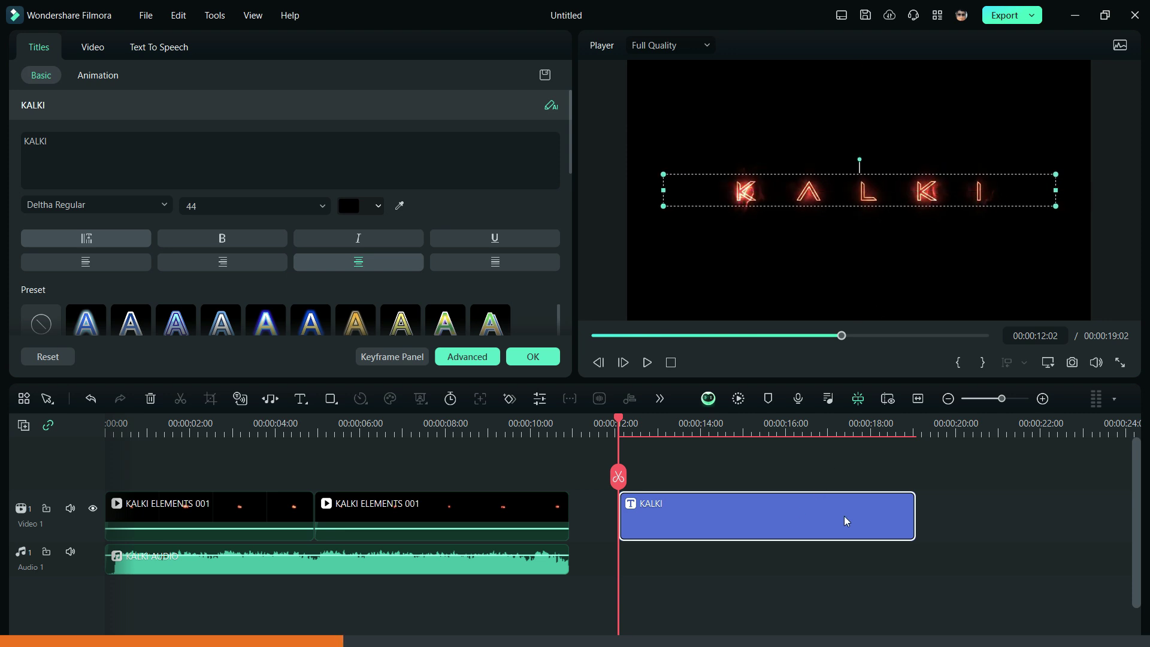
Step: Trim the KALKI title to end at 00:00:13:17 and place a copy of it above the start of the second KALKI ELEMENTS 001 clip
drag(909, 516, 684, 517)
right_click(670, 518)
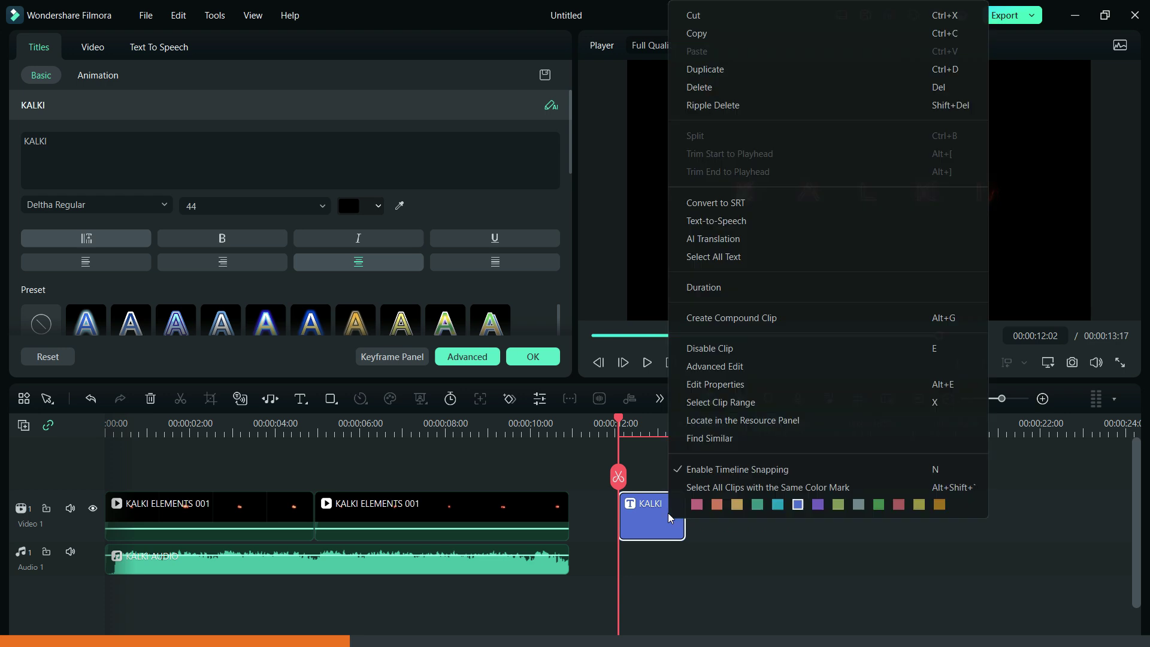
click(731, 34)
click(716, 431)
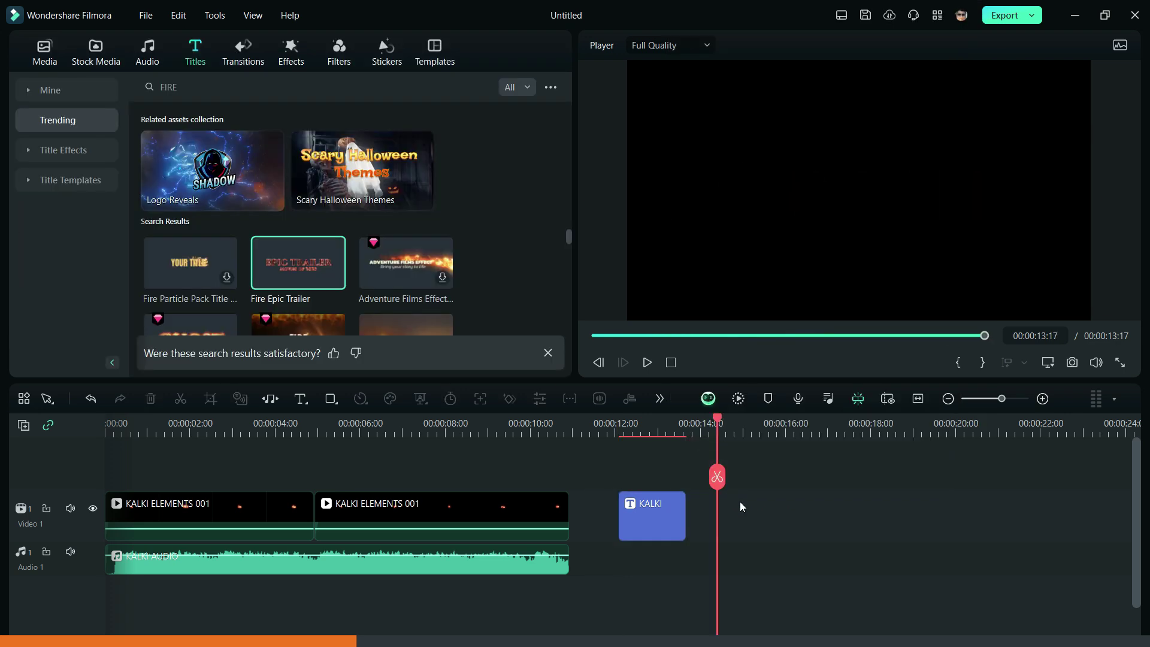
key(ctrl+v)
drag(737, 494, 345, 455)
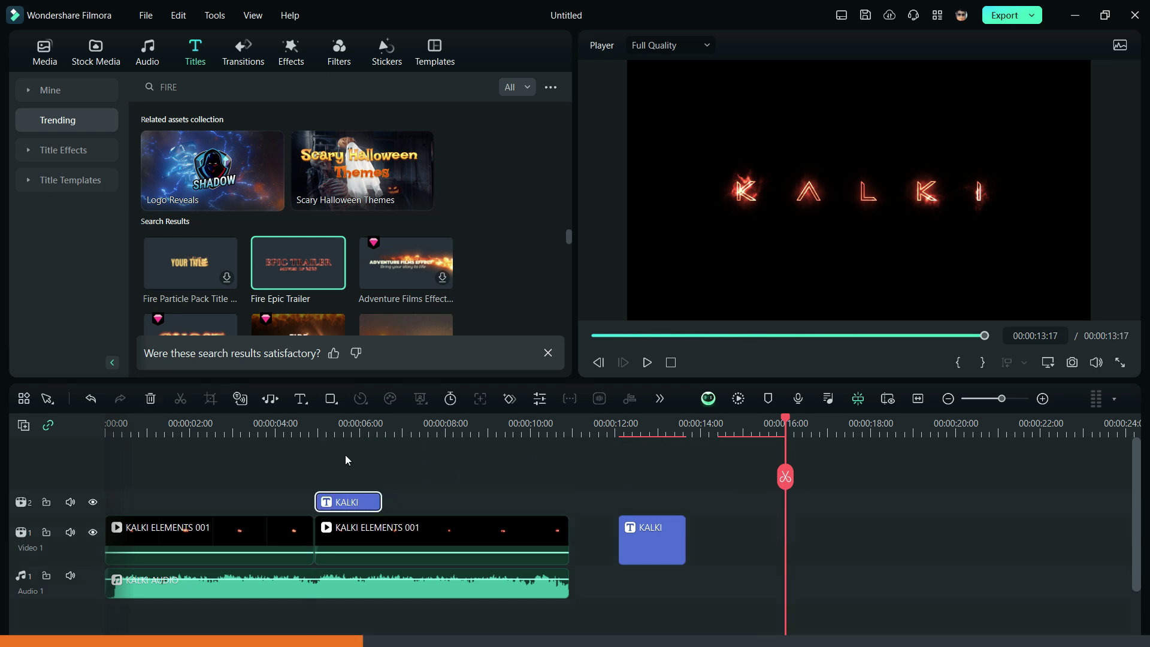
Step: Change the copied title's text to K and extend the clip to about 00:00:09:22
double_click(352, 501)
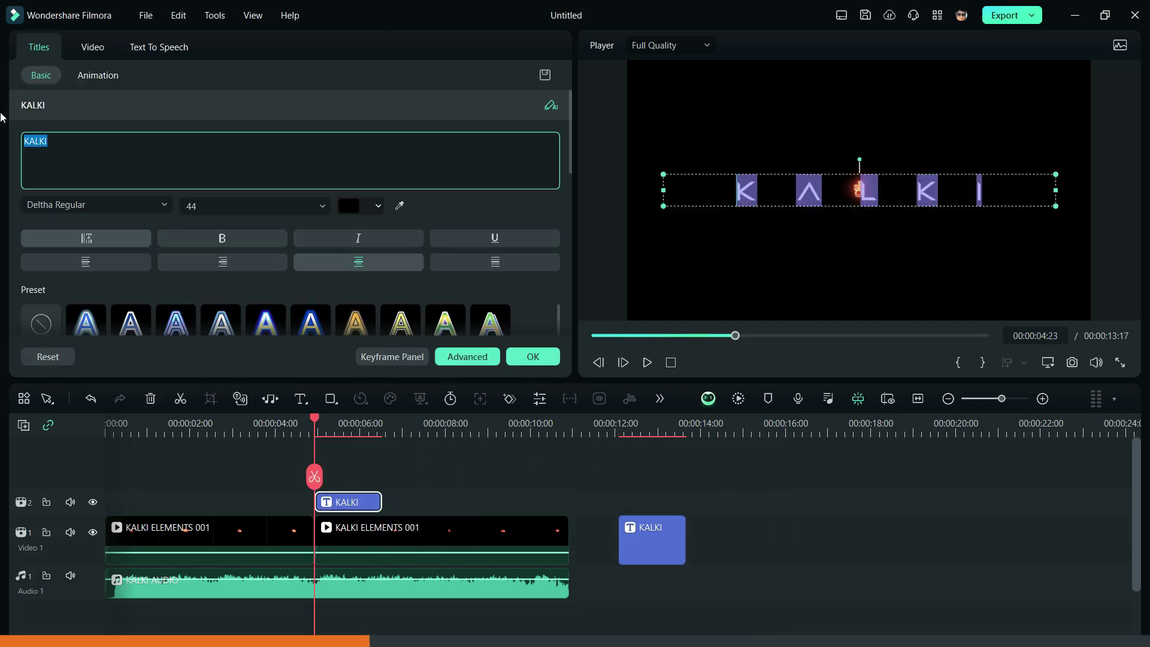
text(K)
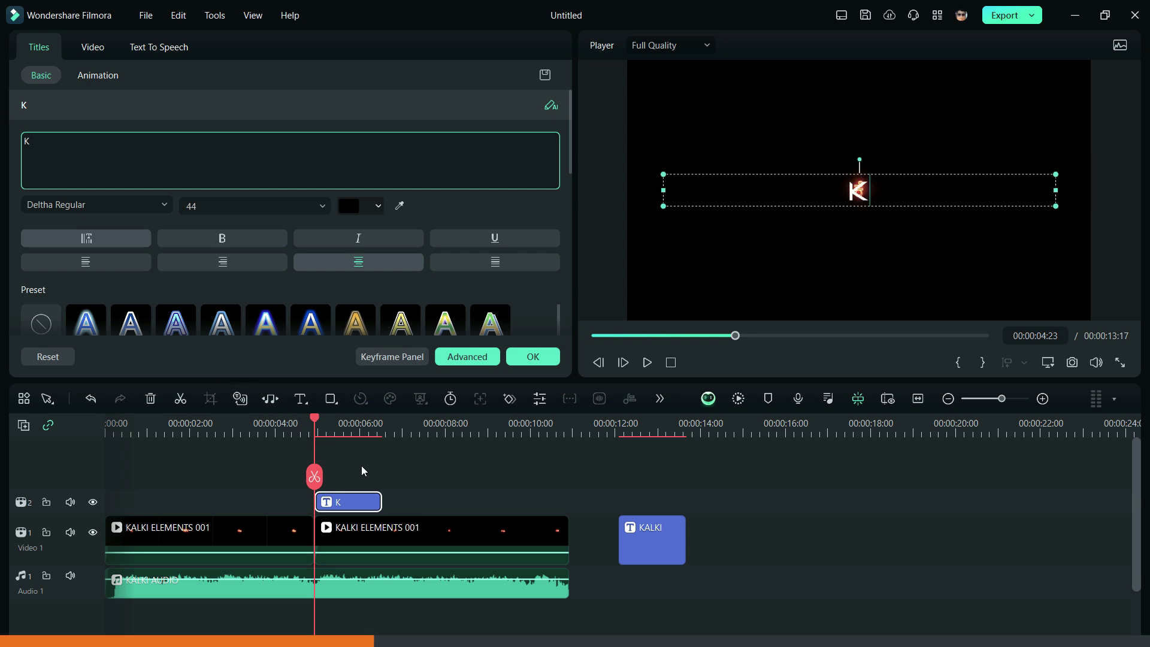
click(362, 466)
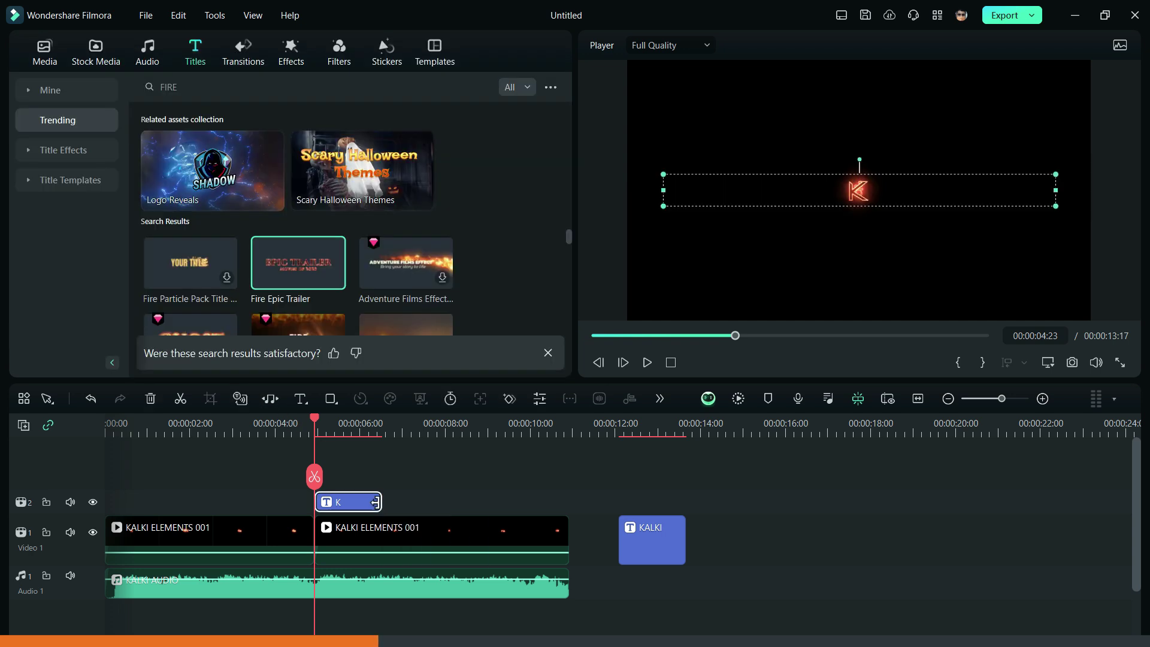
drag(375, 508, 524, 505)
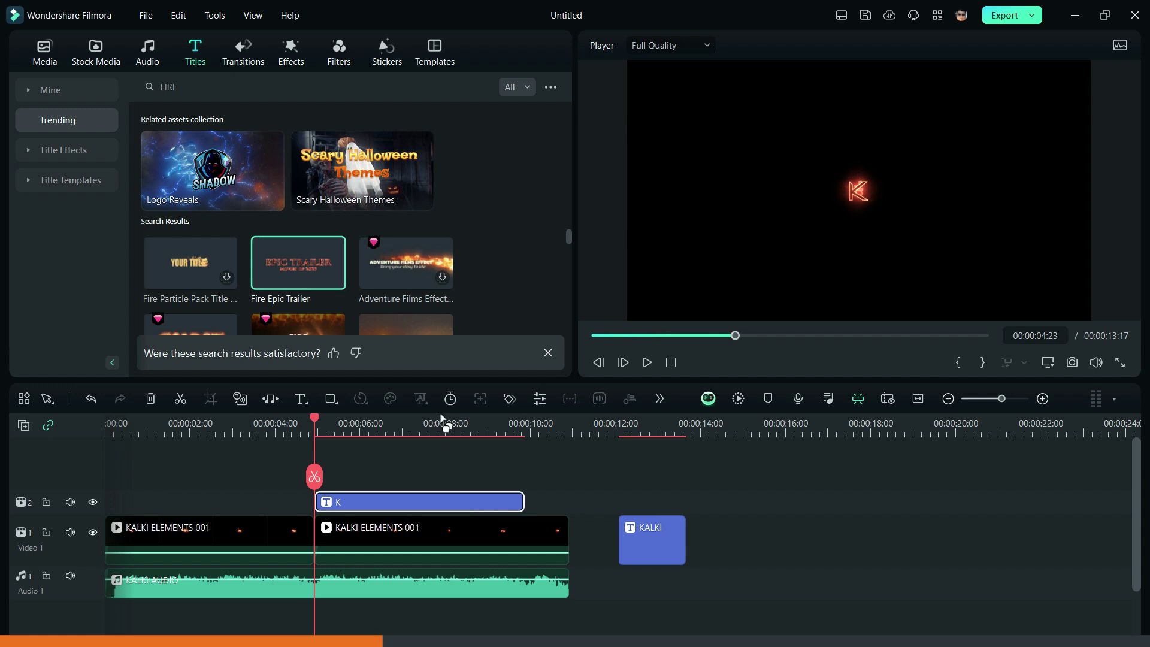
Step: Add transform keyframes to the K title at 00:00:04:23 and 00:00:09:11, and move the KALKI title above its end on a third video track
click(509, 399)
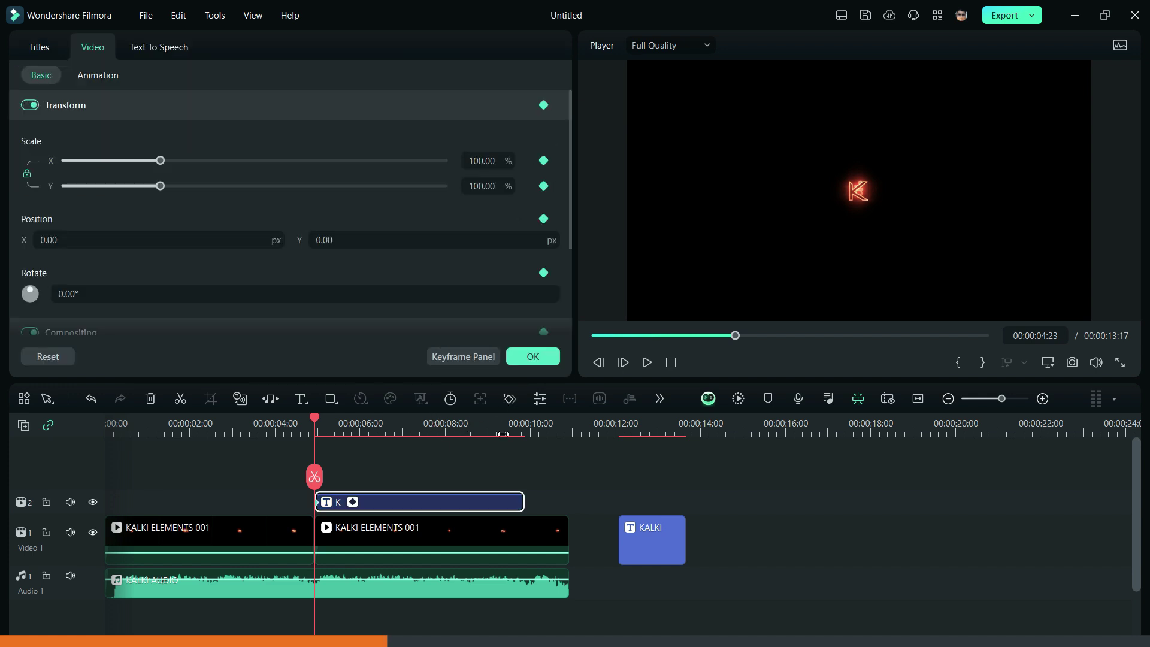
click(505, 433)
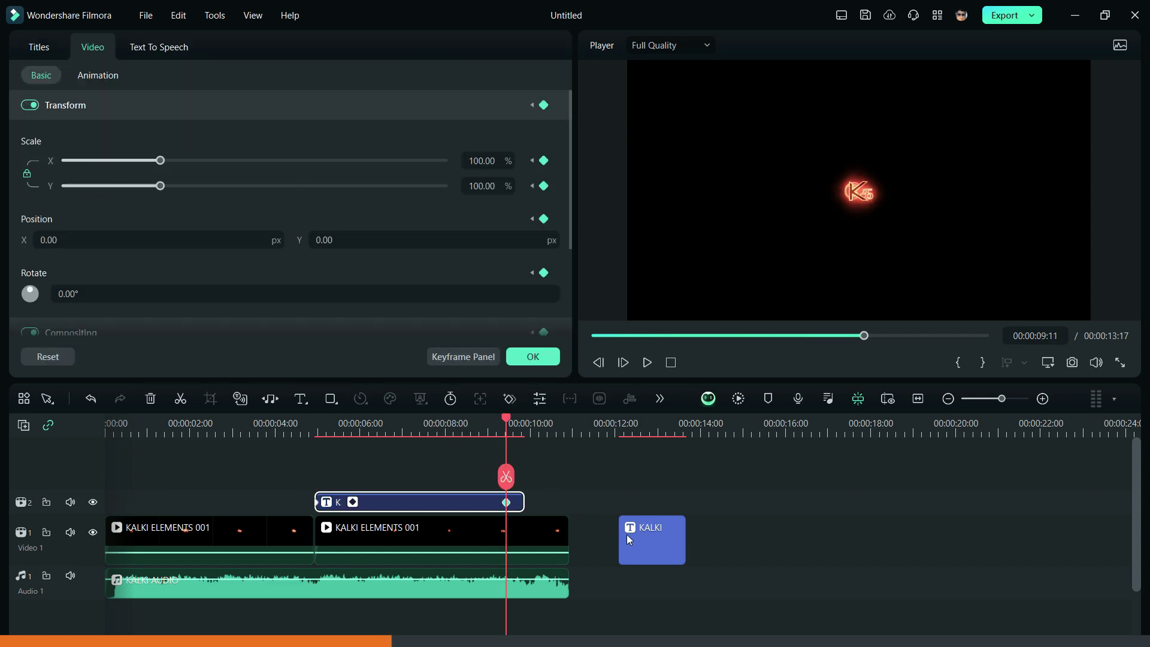
drag(627, 534, 502, 519)
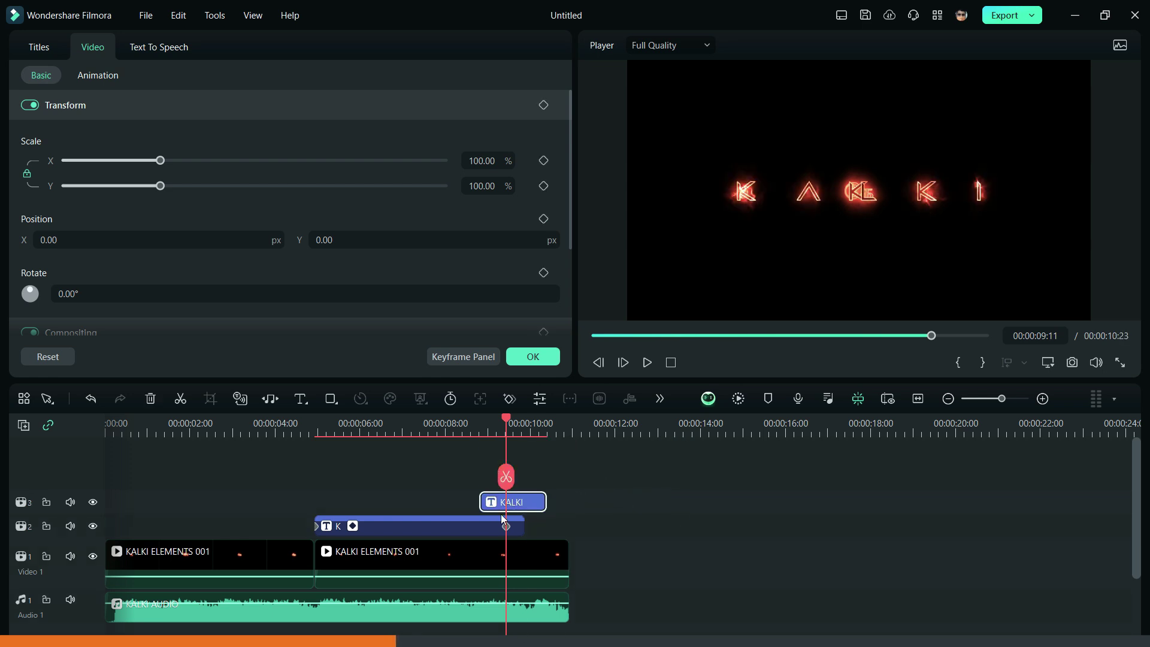
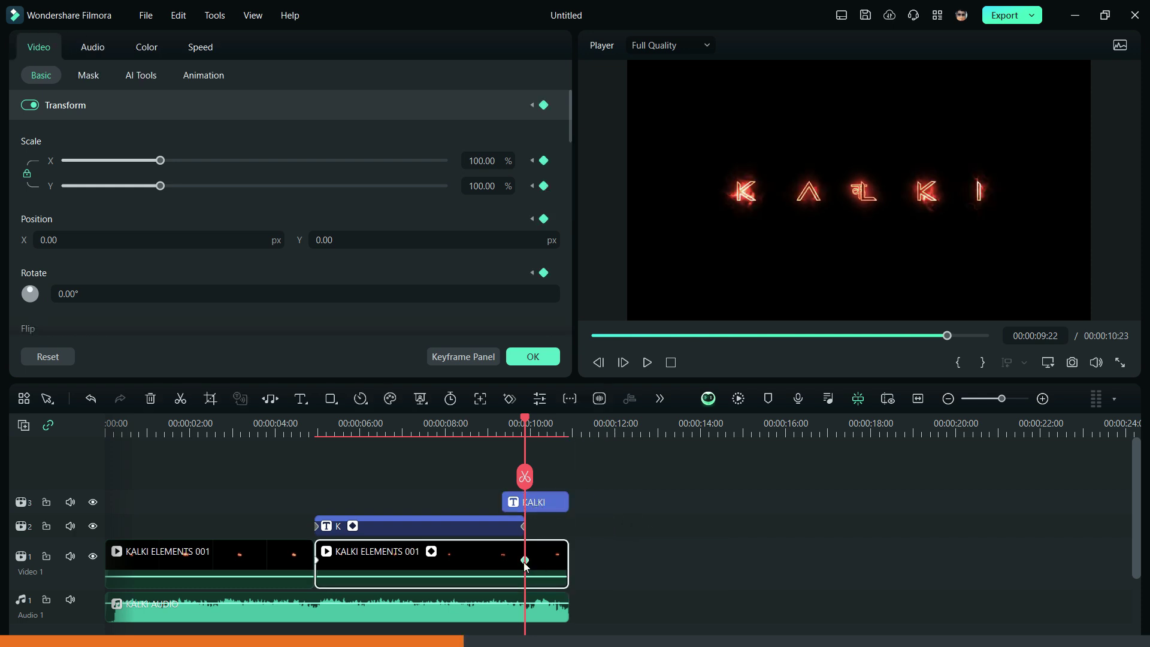
Step: Set the second KALKI ELEMENTS 001 clip's X position to 493 px at 00:00:09:22 and move the KALKI title past the clip's end
drag(198, 242, 342, 242)
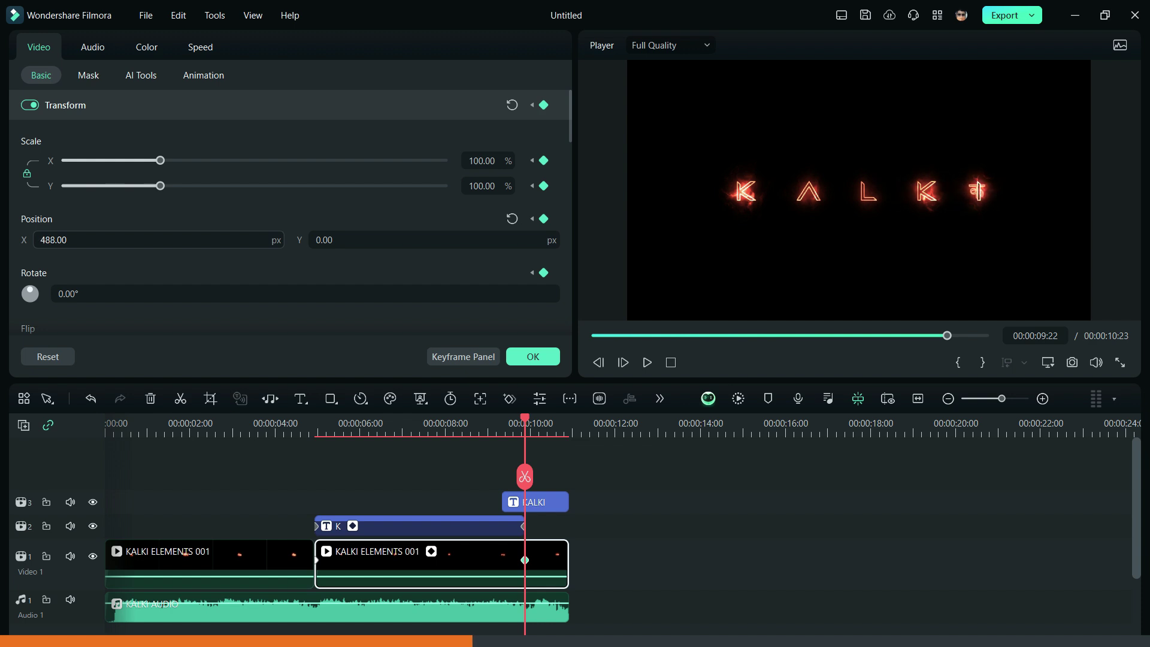
drag(195, 242, 196, 242)
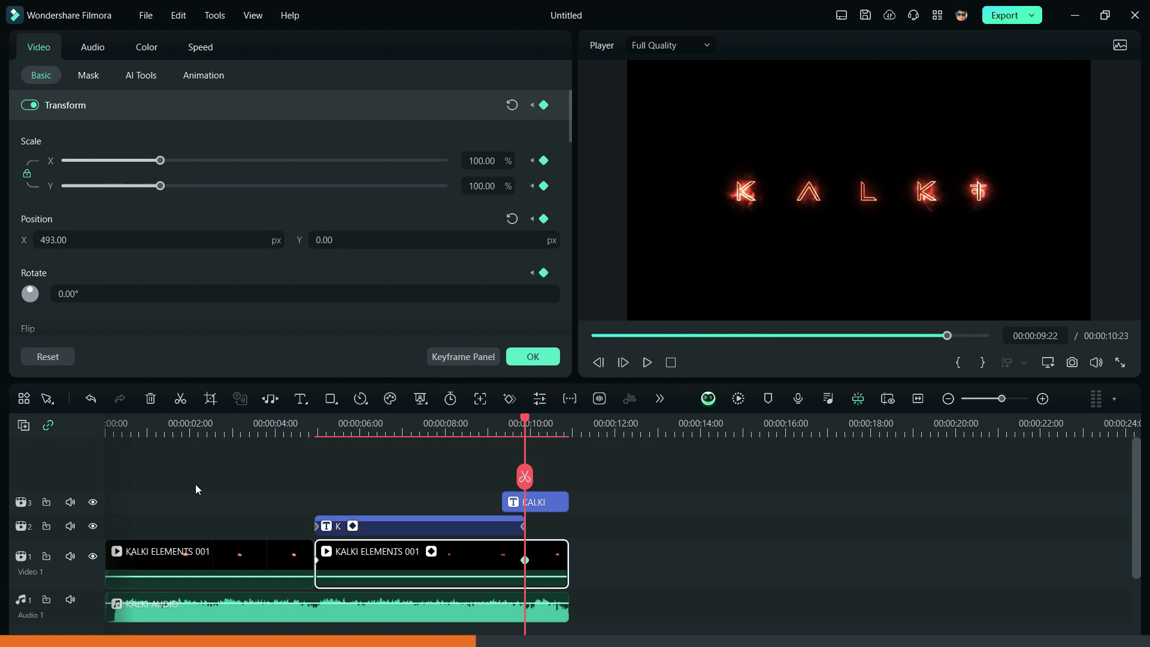
click(644, 526)
drag(513, 502, 580, 504)
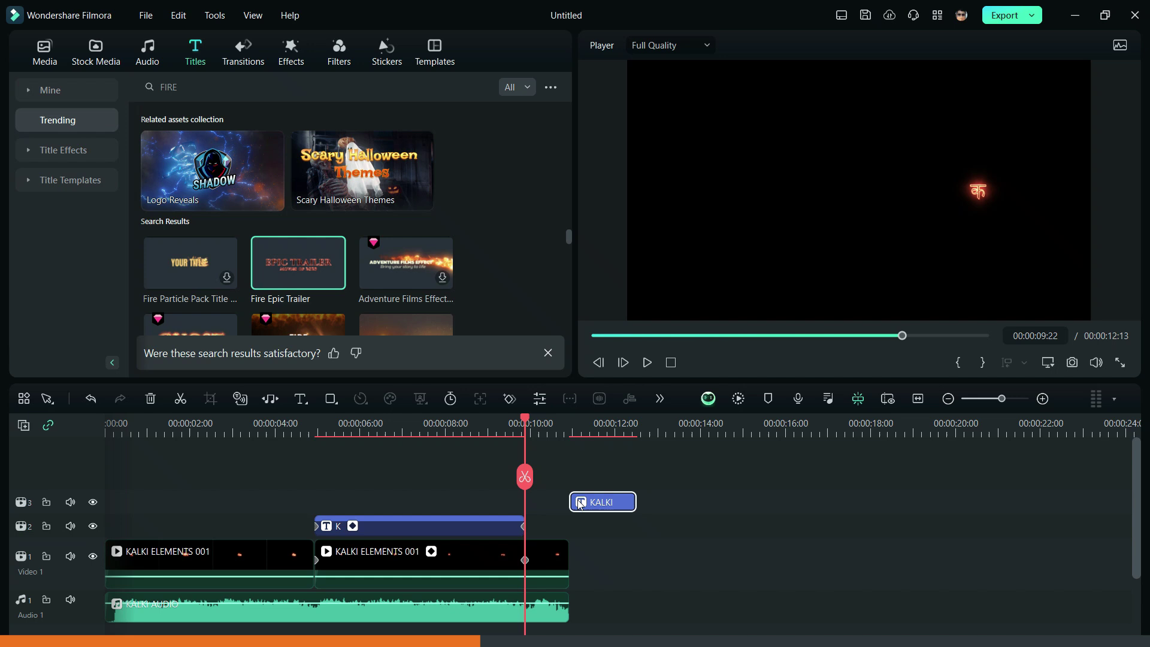
Step: Play the letter animation from about 00:00:04:23 and stop the playhead at 00:00:06:01
click(317, 444)
click(367, 474)
key(space)
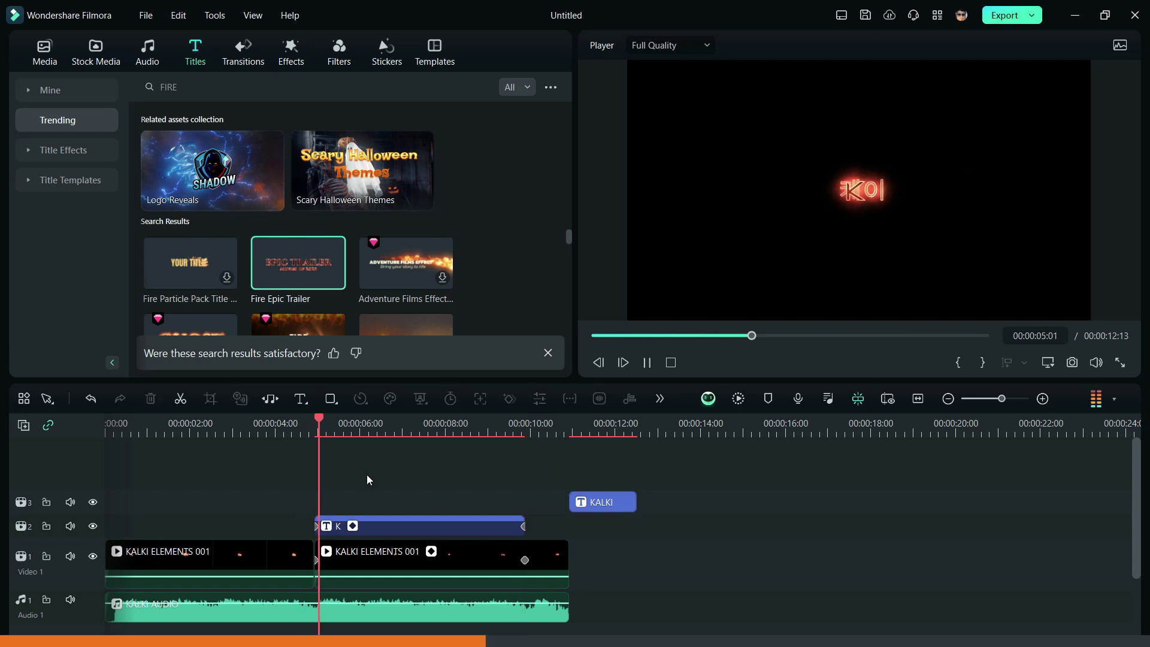
key(space)
key(Right)
key(Right)
key(Right)
key(Right)
key(Right)
key(Right)
key(Right)
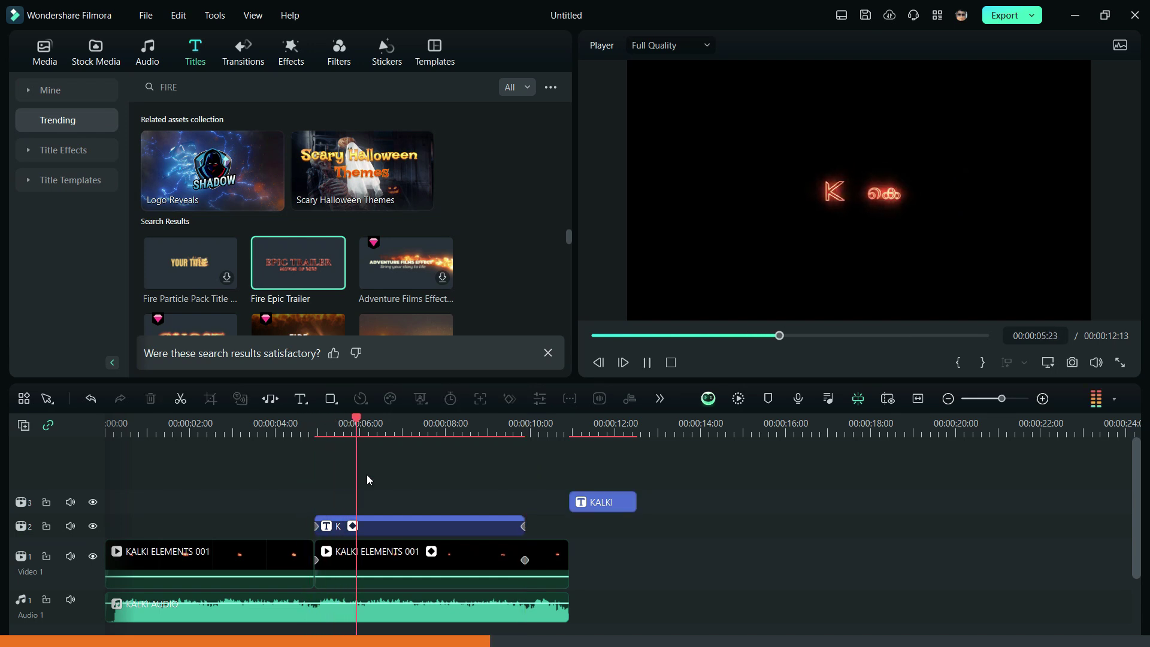
Step: Add an Adjustment Layer above the start of the K title and trim its end to the playhead at 00:00:06:01
click(1043, 399)
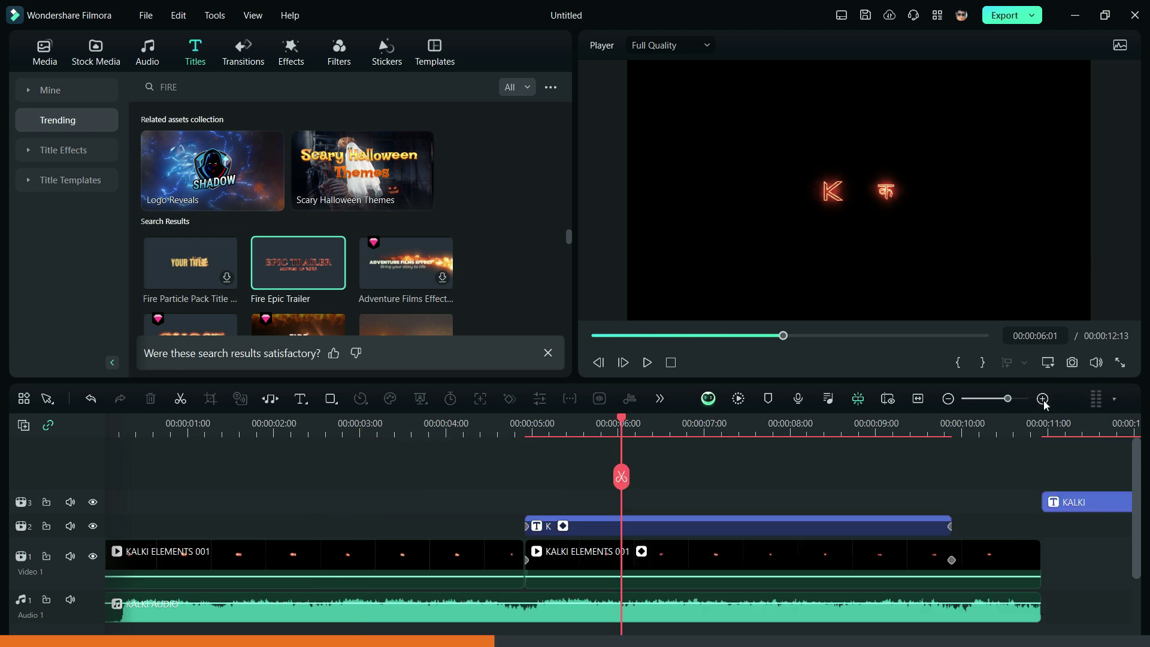
click(43, 43)
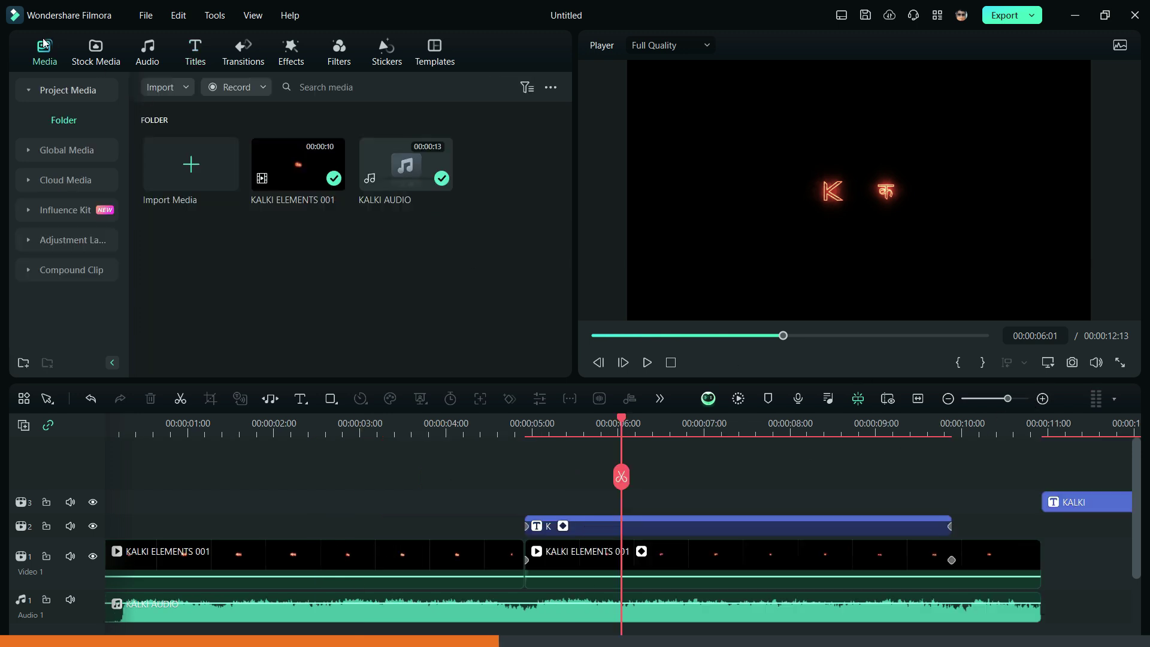
click(49, 240)
drag(394, 386, 530, 505)
drag(939, 505, 615, 503)
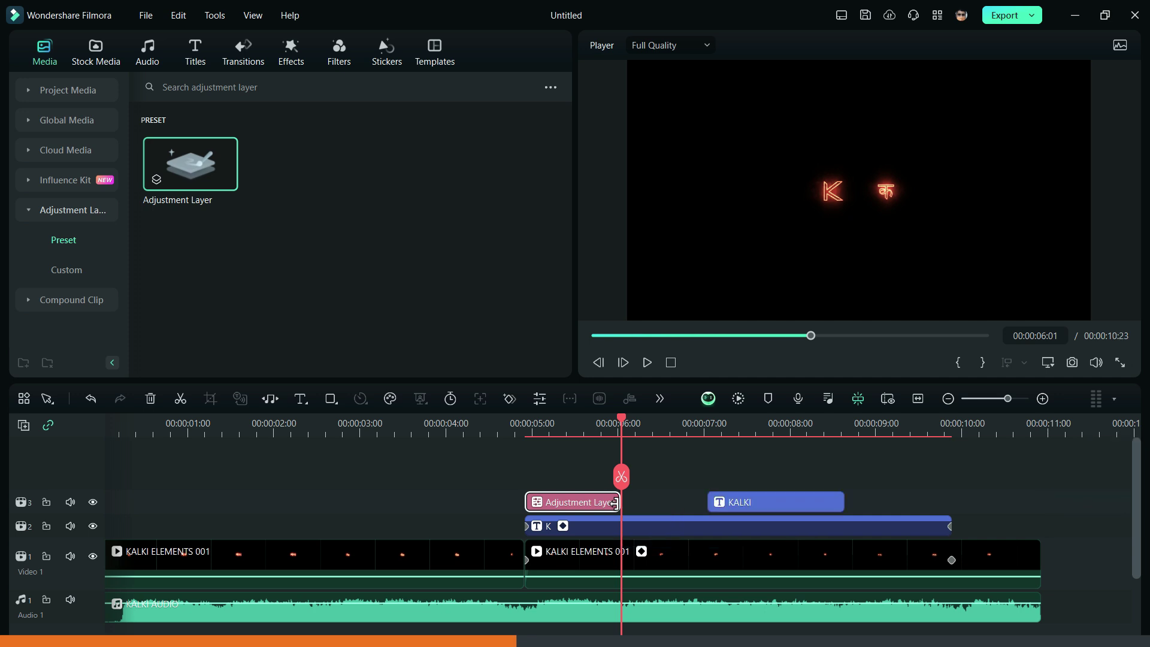
Step: Move the KALKI title past the clips and place a copy directly after the Adjustment Layer, extended to the K title's end
click(918, 400)
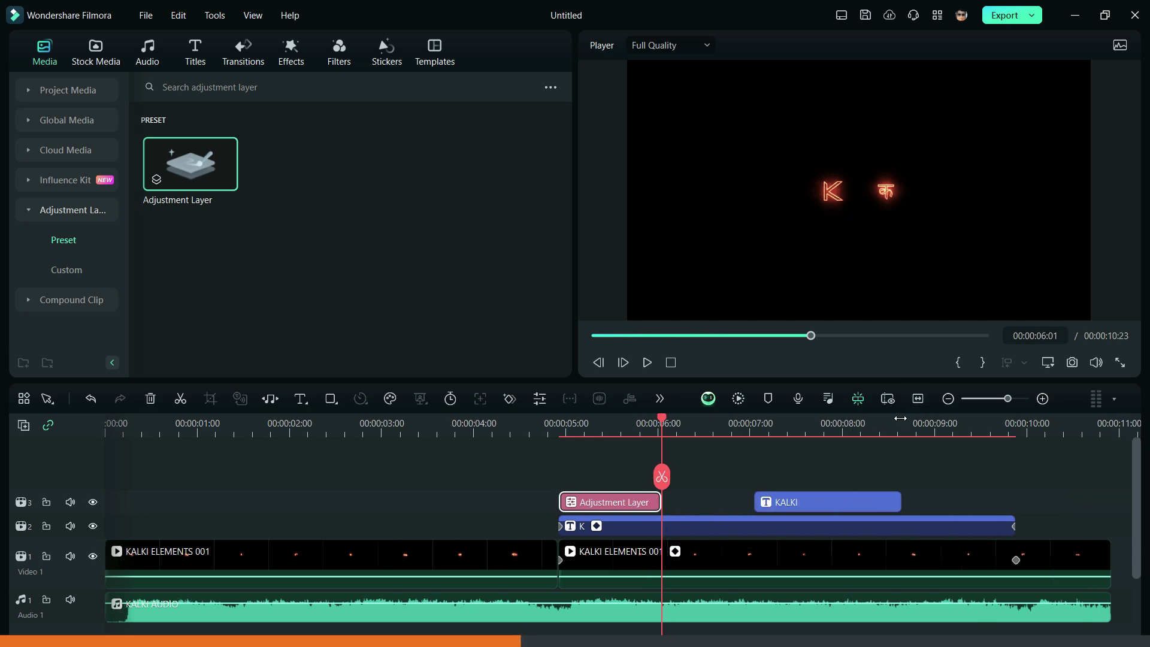
drag(832, 502, 970, 502)
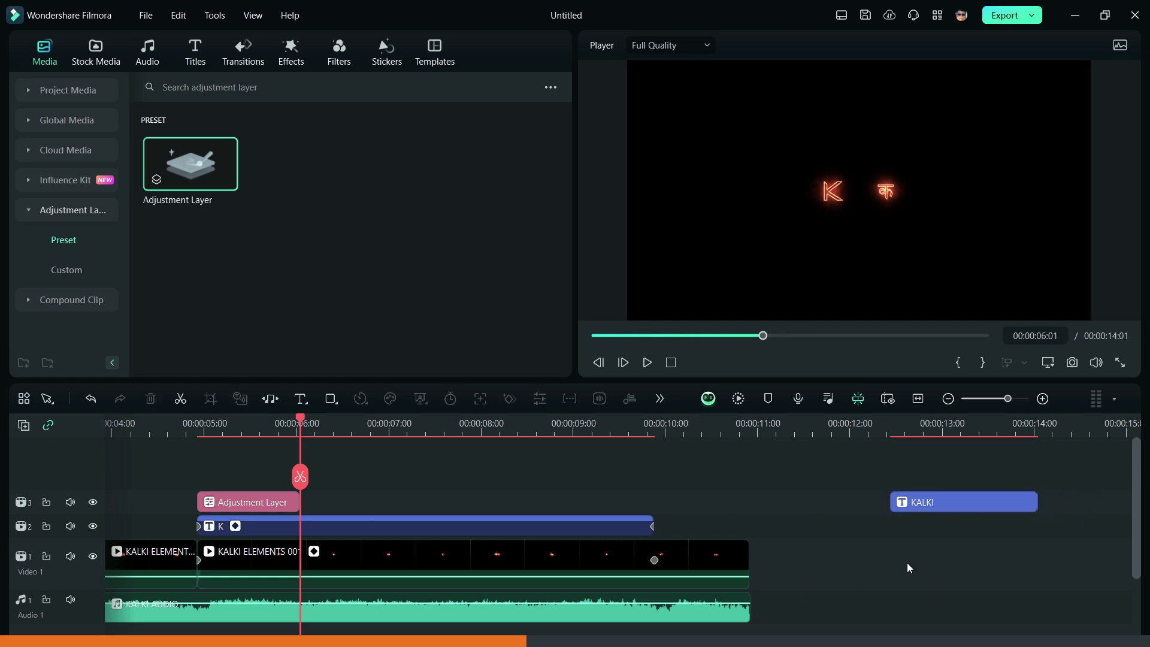
click(948, 399)
click(692, 502)
right_click(693, 502)
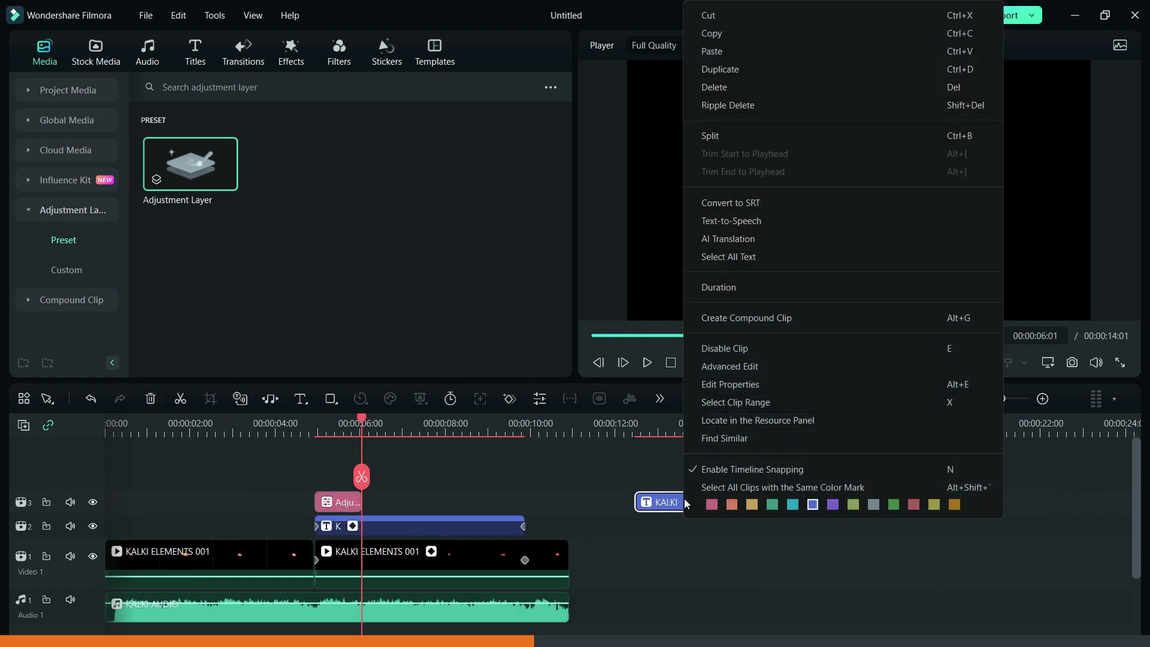
click(737, 35)
click(727, 433)
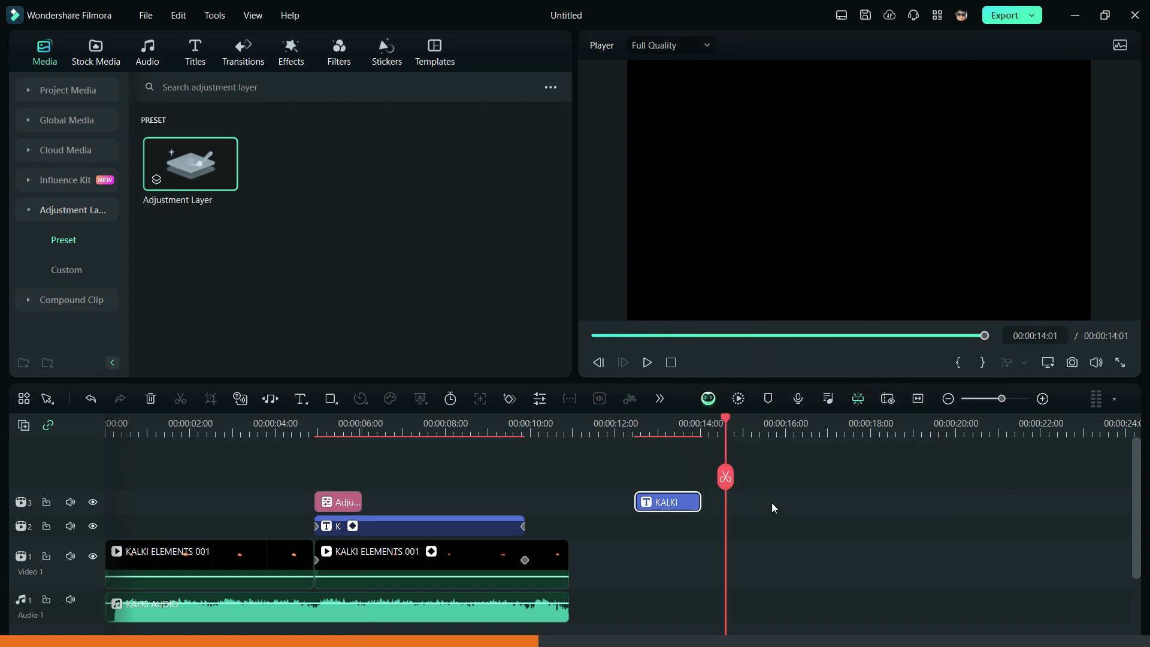
click(779, 506)
key(ctrl+v)
drag(759, 508, 524, 502)
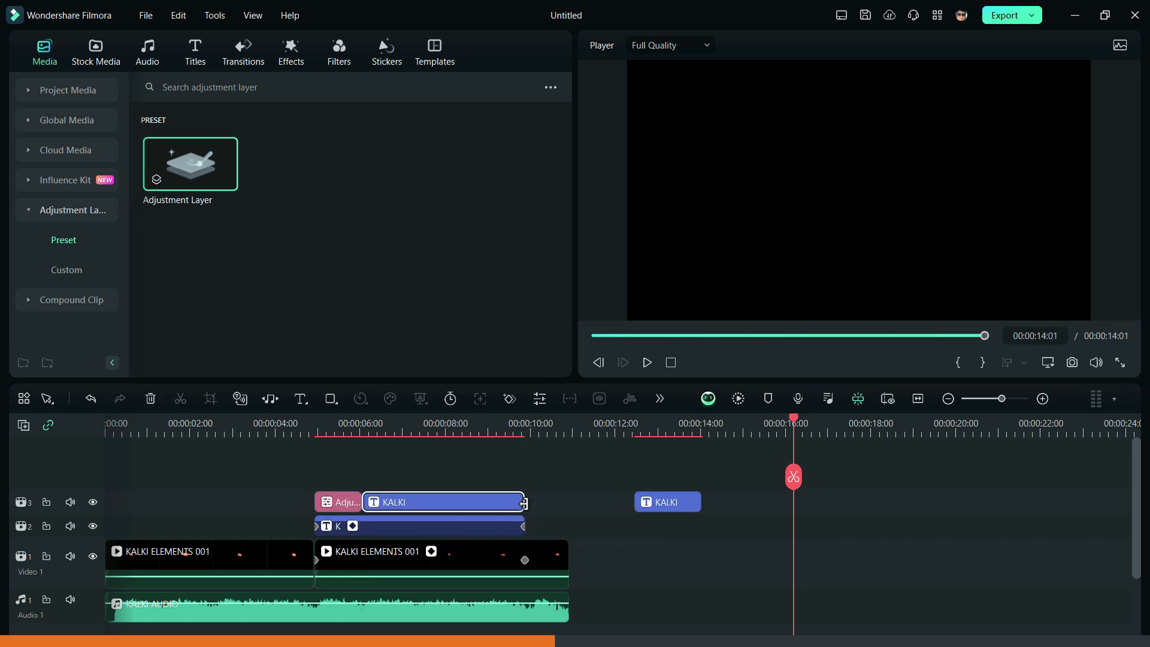
Step: Change the copied title's text to A and add a transform keyframe at 00:00:06:01 with X position 114 px
double_click(484, 502)
click(40, 48)
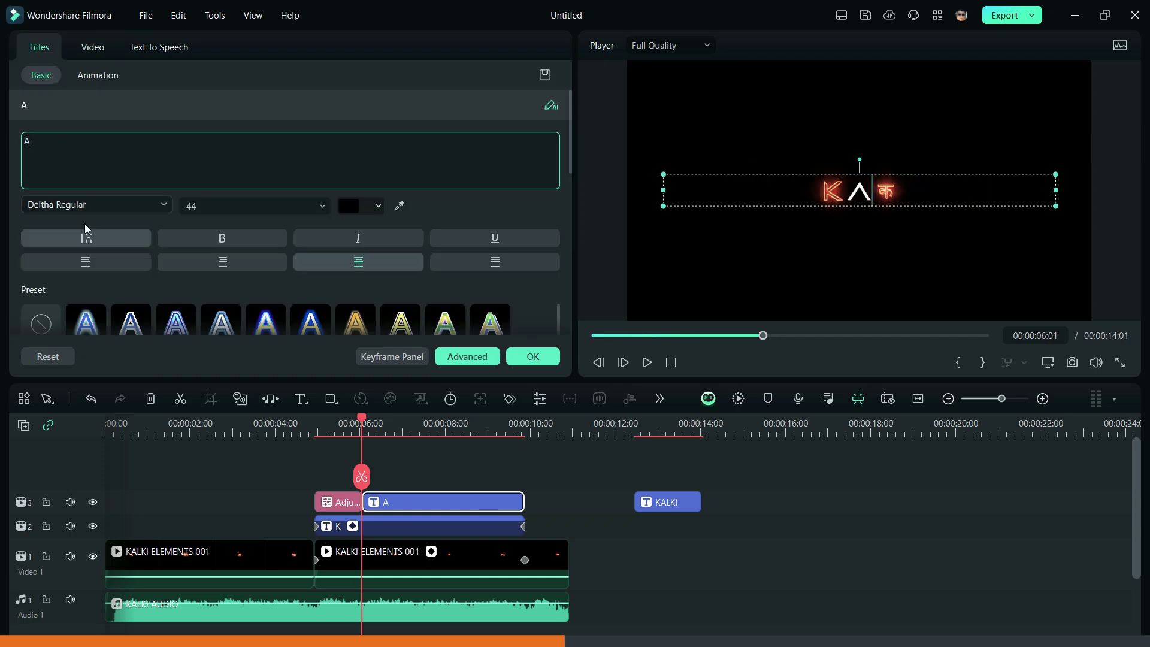
click(465, 479)
click(445, 506)
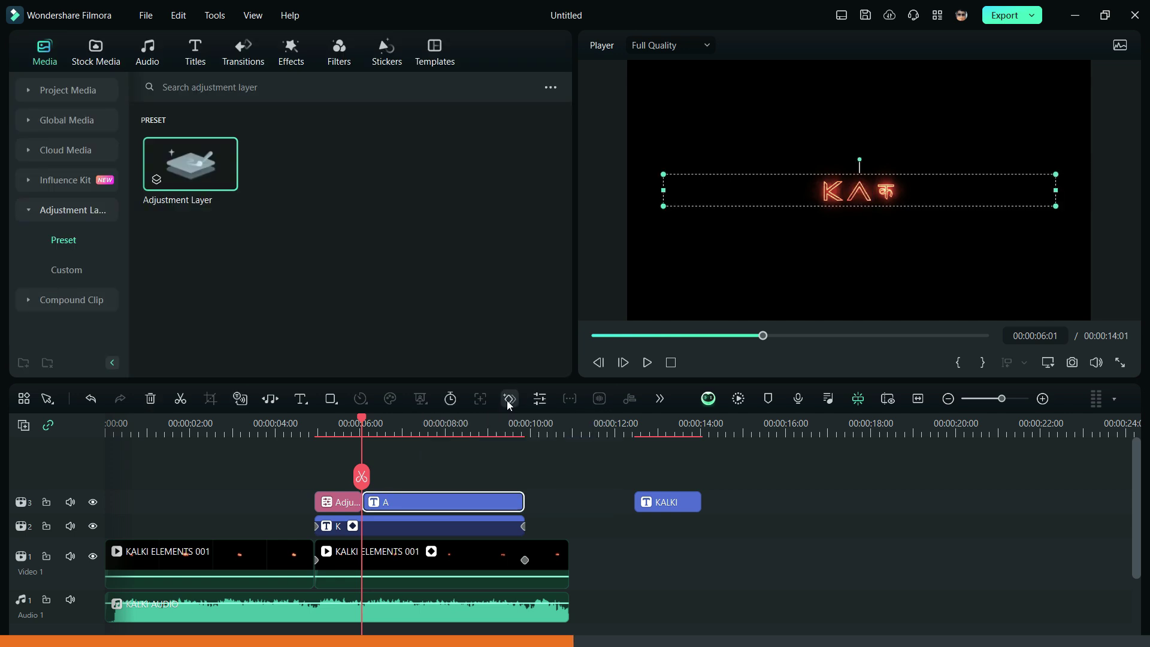
click(509, 399)
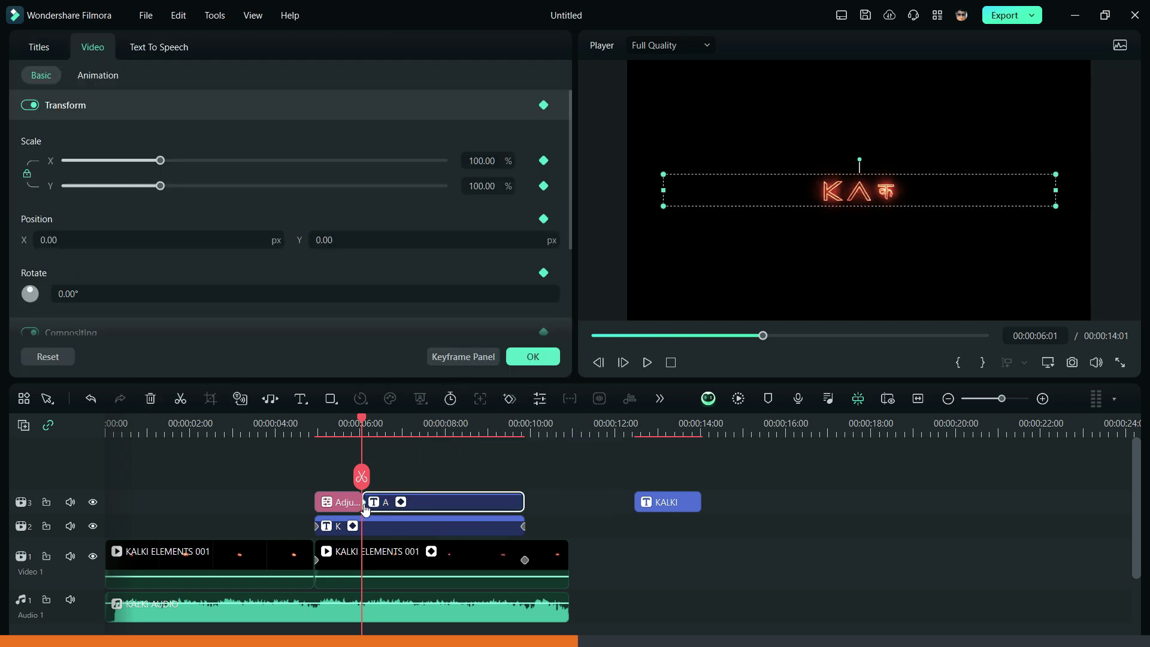
drag(159, 239, 227, 239)
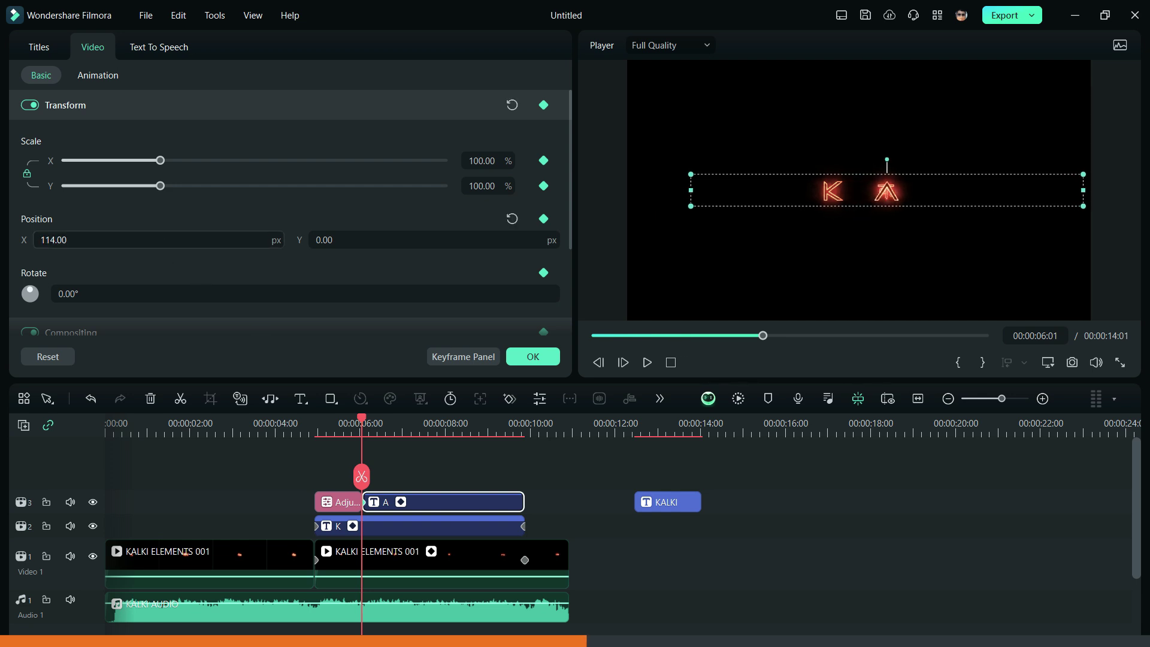
Step: Keyframe the A title's X position at -208 px using the KALKI title as an alignment guide, and shift that keyframe to the A title's end
click(512, 428)
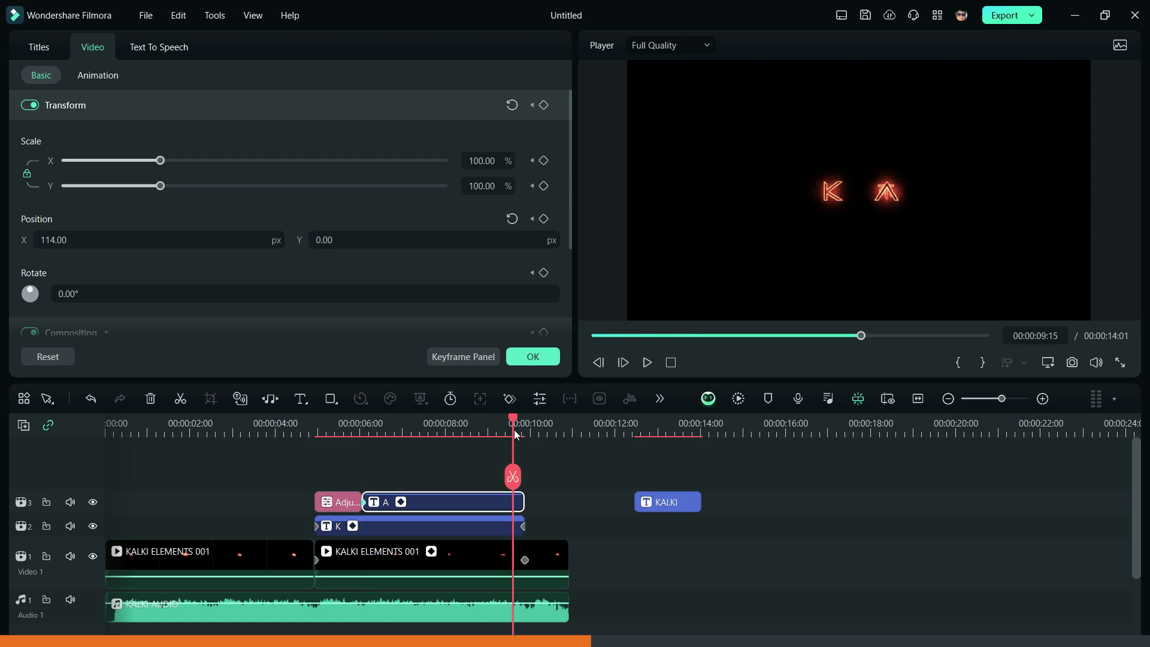
click(509, 399)
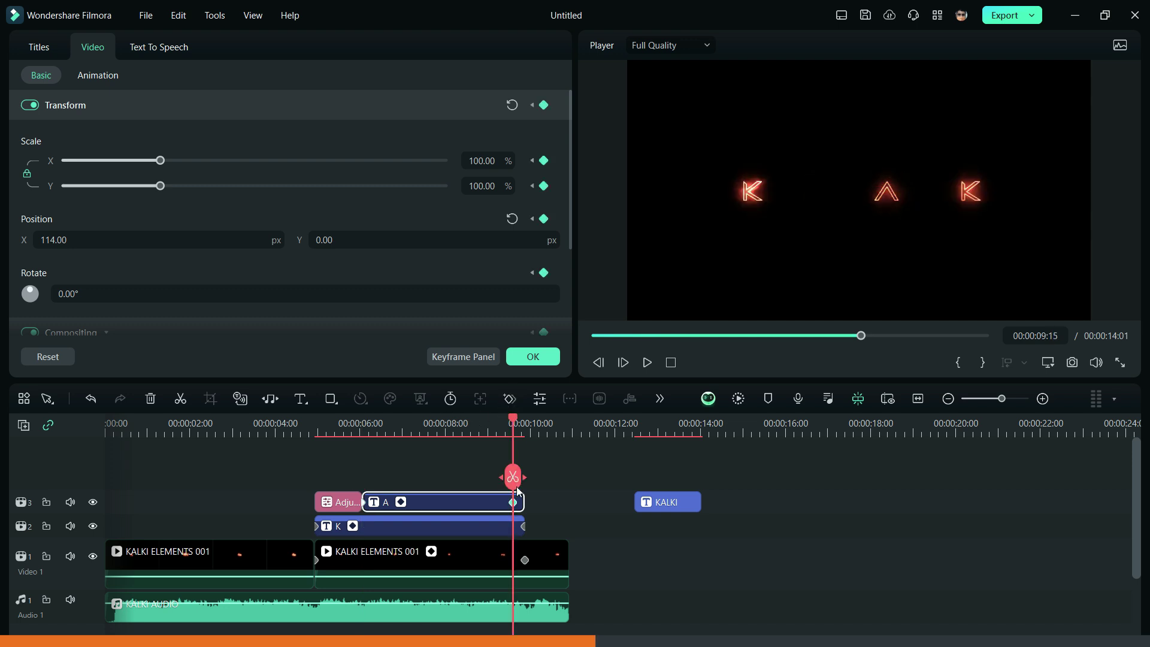
drag(646, 502, 512, 477)
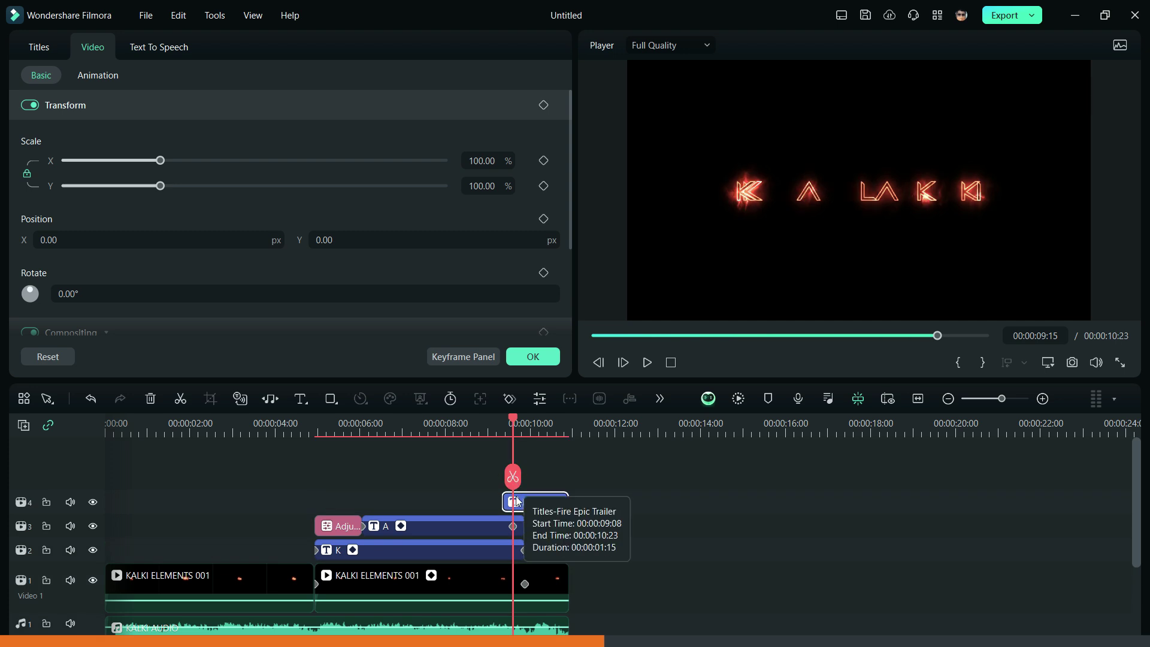
click(517, 527)
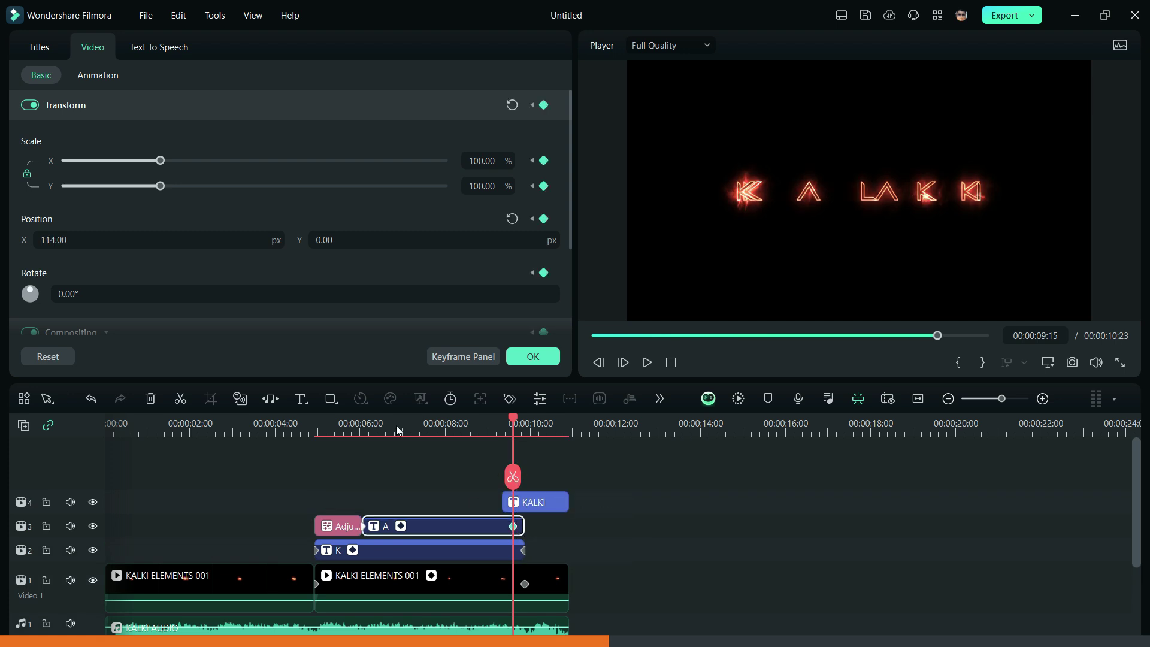
drag(54, 240, 36, 240)
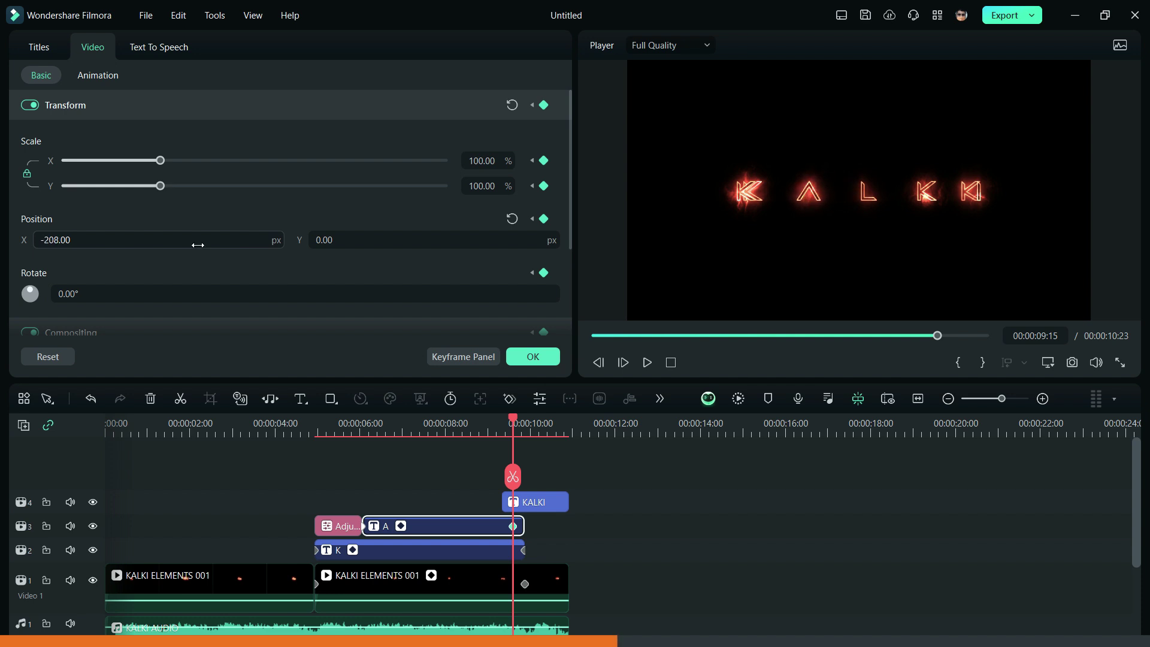
drag(549, 511, 652, 510)
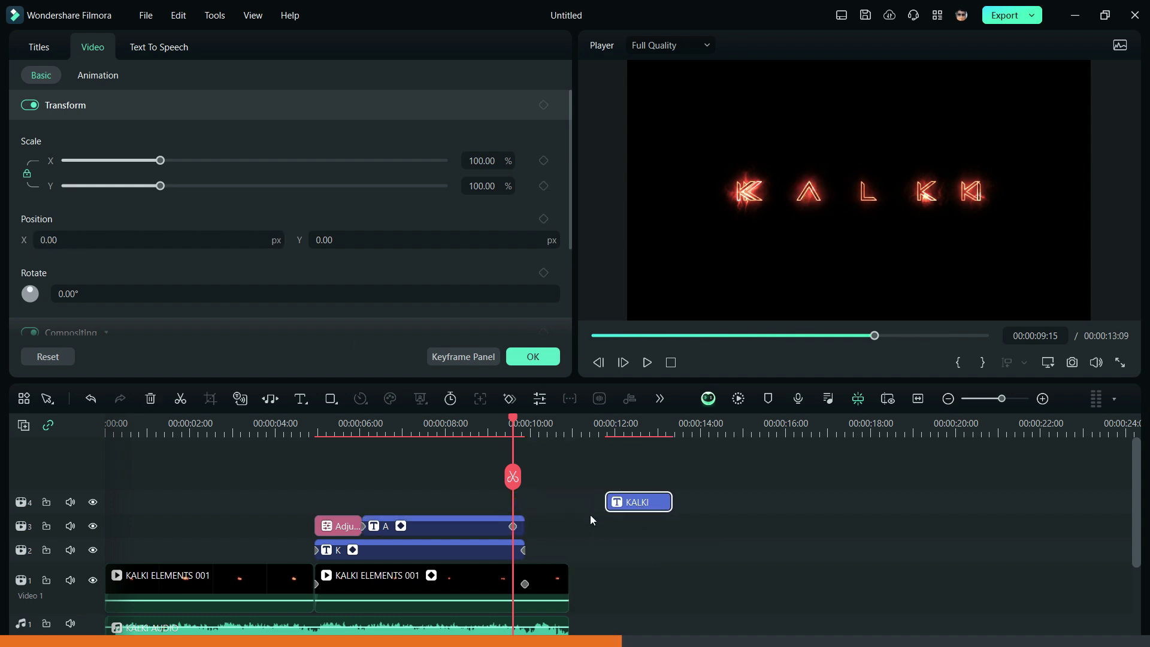
click(524, 526)
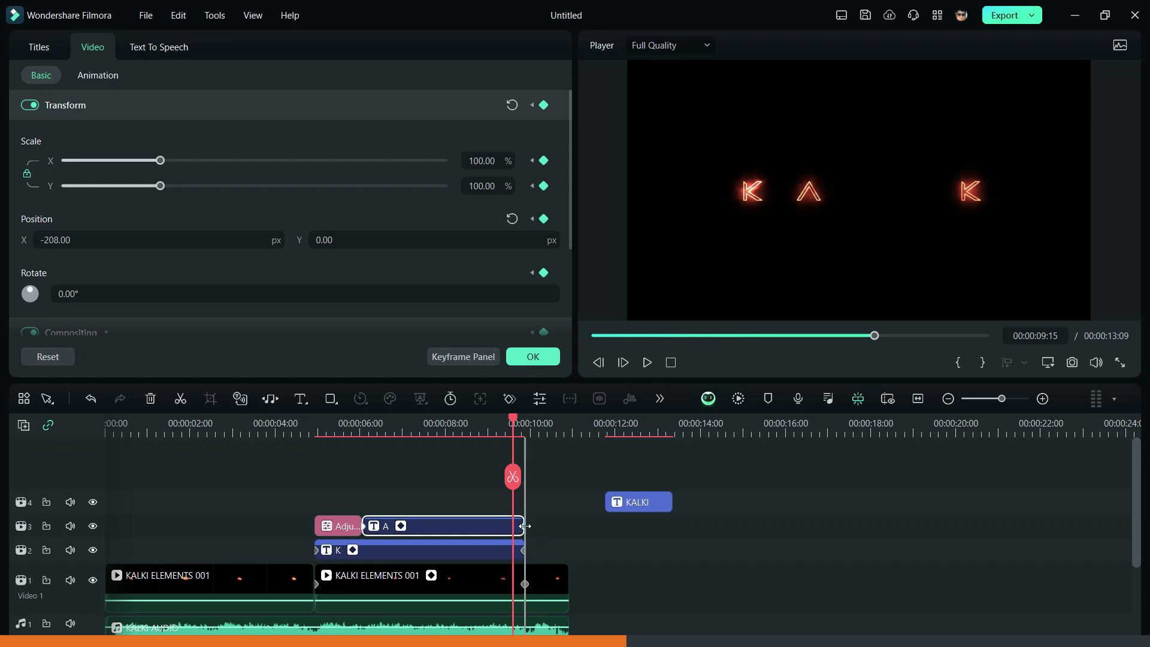
Step: Play the animation up to 00:00:07:05 and place a copy of the Adjustment Layer above the start of the A title on the fourth track
click(305, 434)
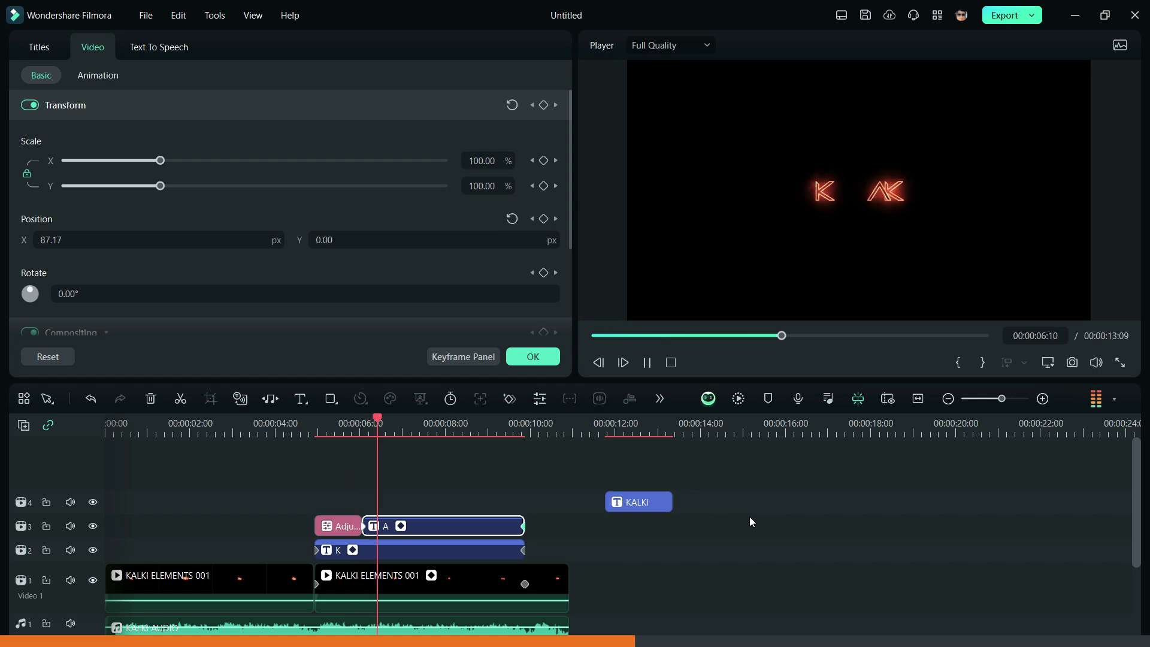
key(space)
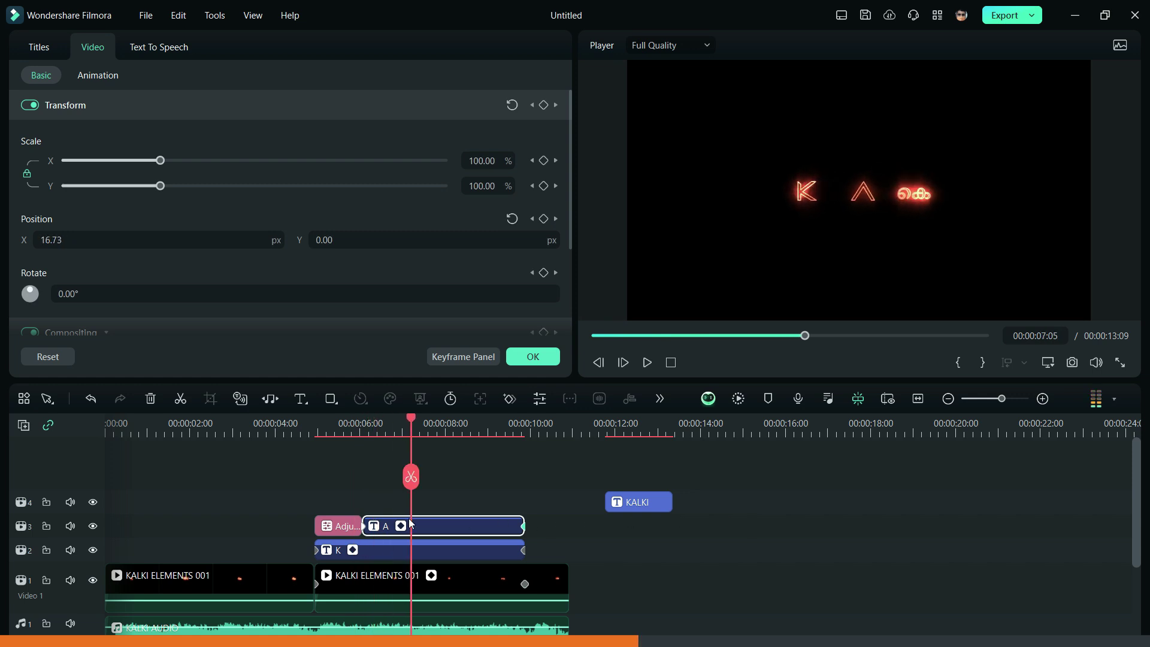
click(342, 526)
right_click(339, 525)
click(414, 66)
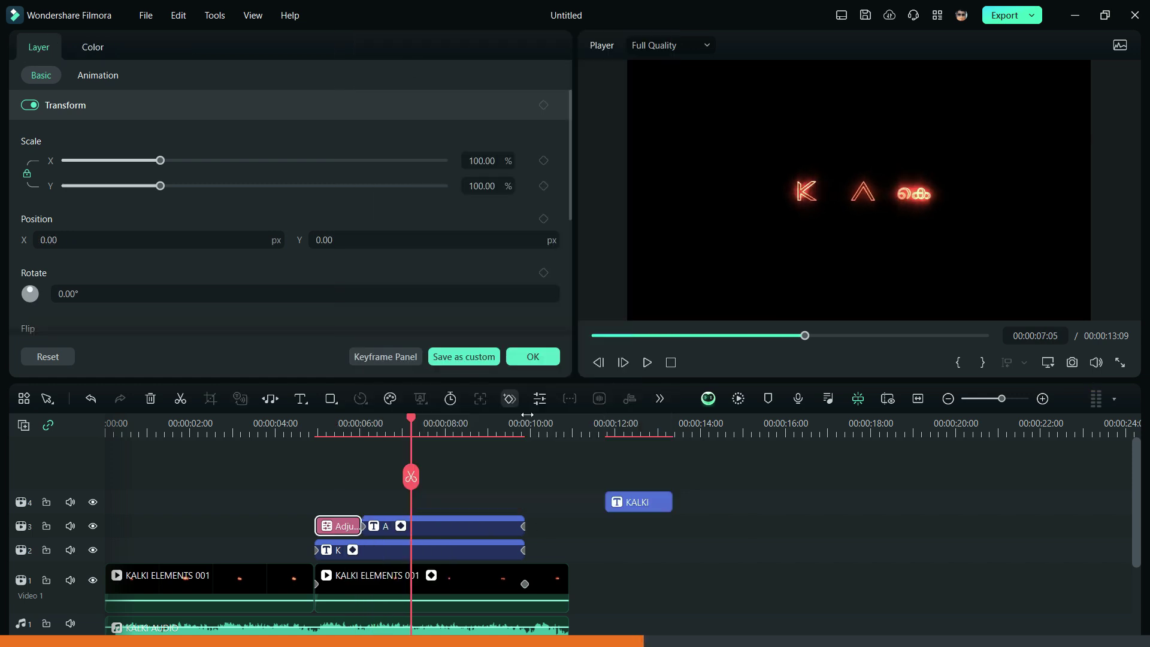
click(727, 445)
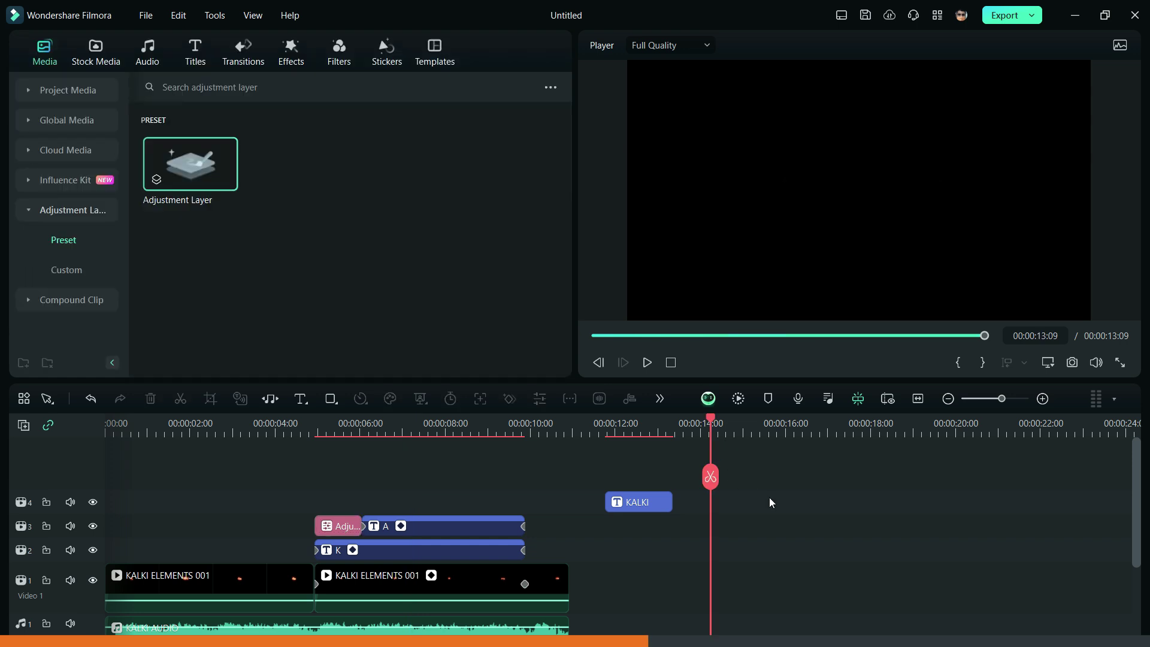
key(ctrl+v)
drag(737, 526, 378, 492)
Step: Copy the KALKI title and place the copy directly after the second Adjustment Layer, extended to the A title's end
right_click(626, 502)
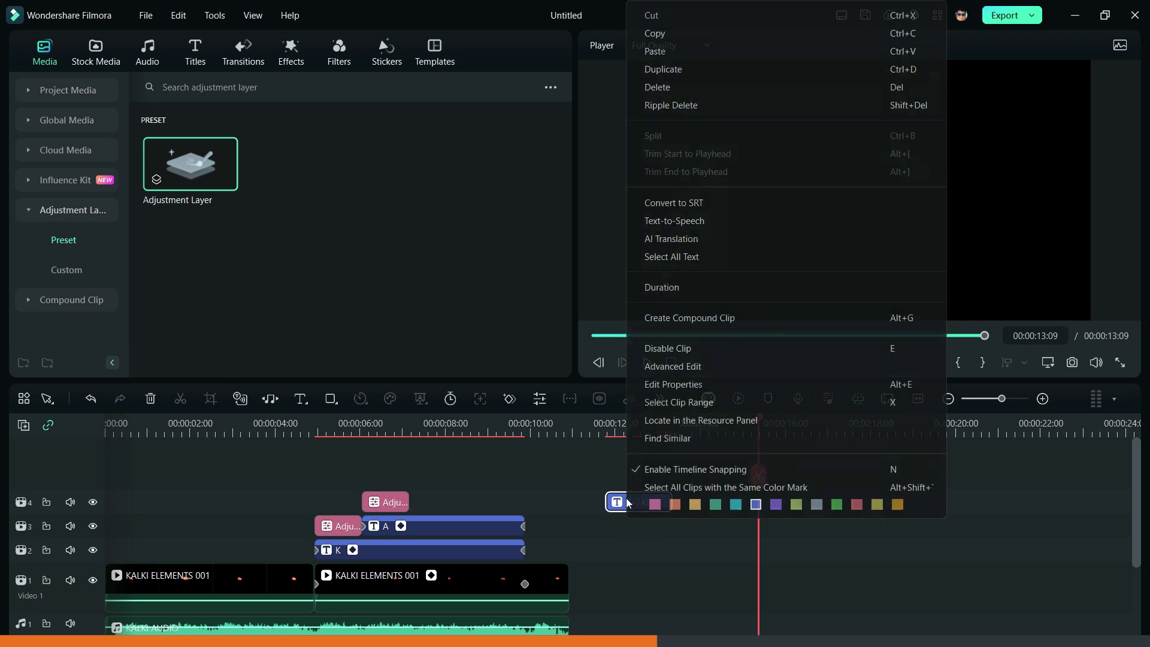
click(703, 28)
click(707, 434)
click(736, 519)
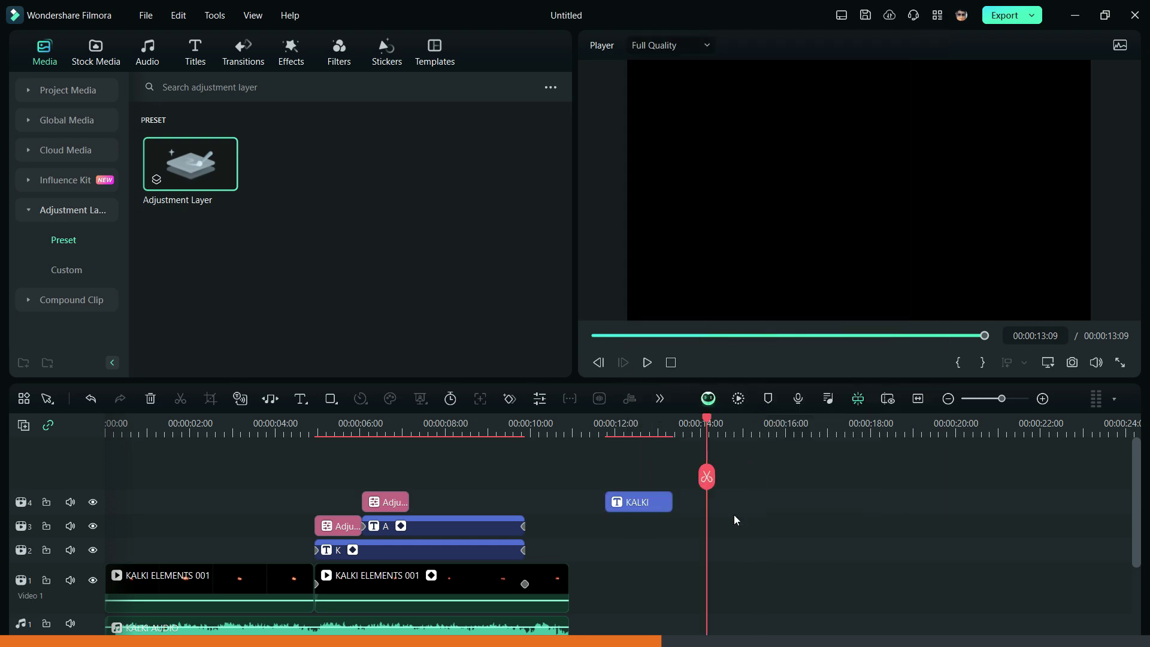
key(ctrl+v)
drag(733, 503, 523, 505)
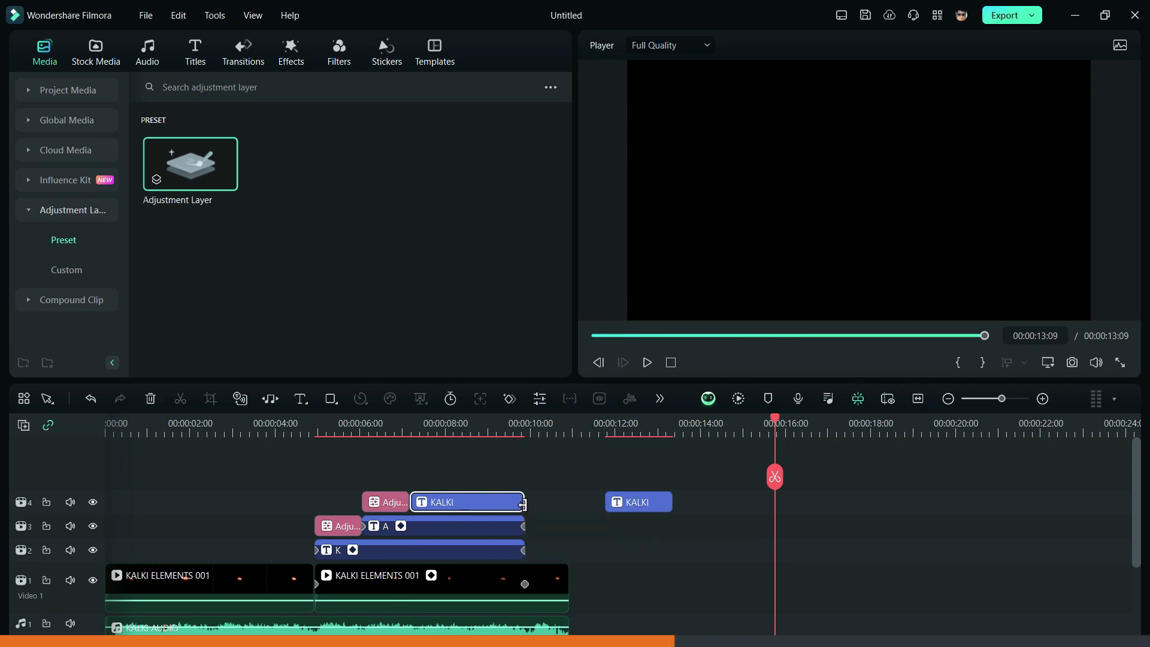
Step: Change the fourth-track title copy's text to L and add a transform keyframe at 00:00:07:04 with X position 244 px
double_click(505, 508)
click(38, 47)
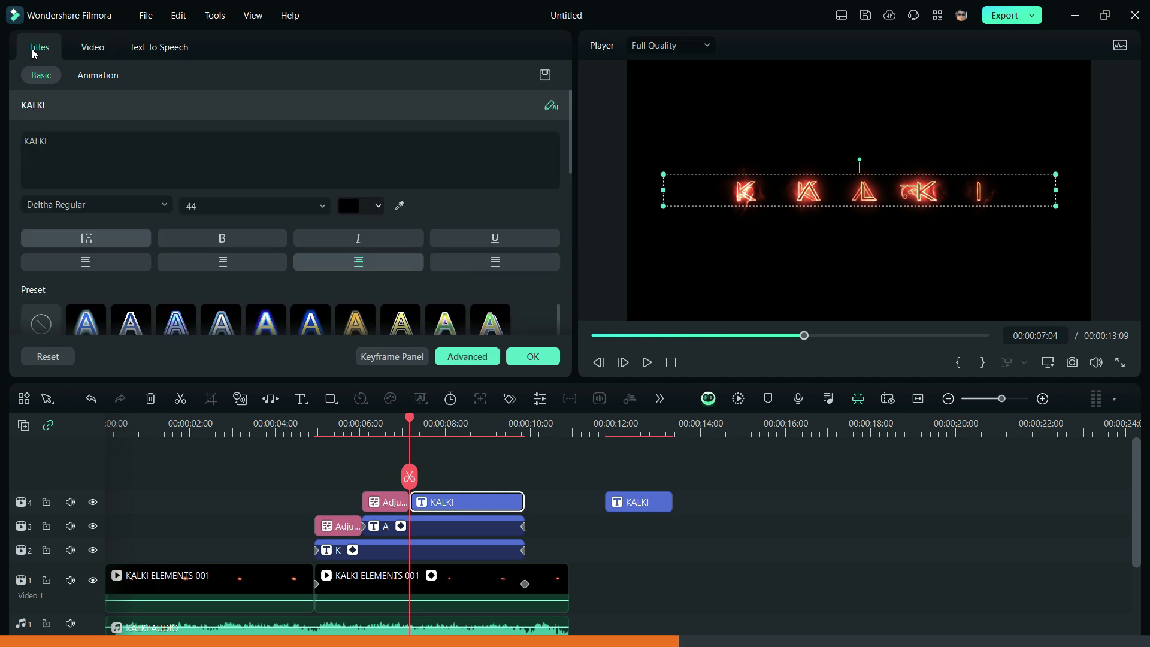
click(81, 154)
key(ctrl+a)
text(L)
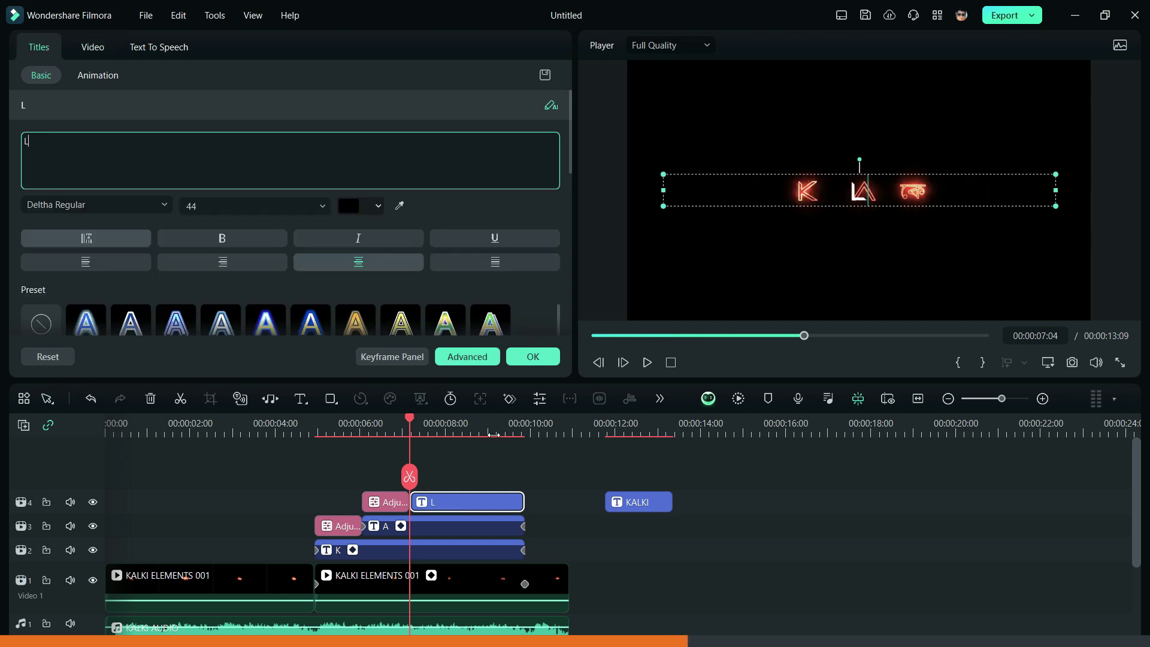
click(511, 400)
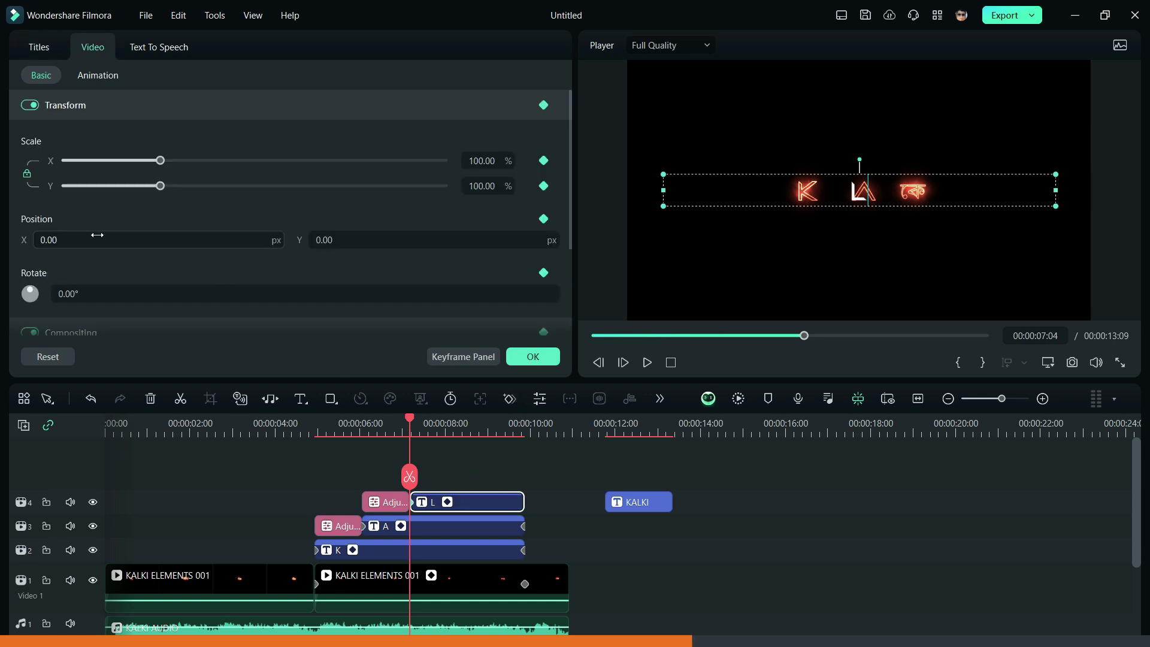
drag(103, 241, 249, 241)
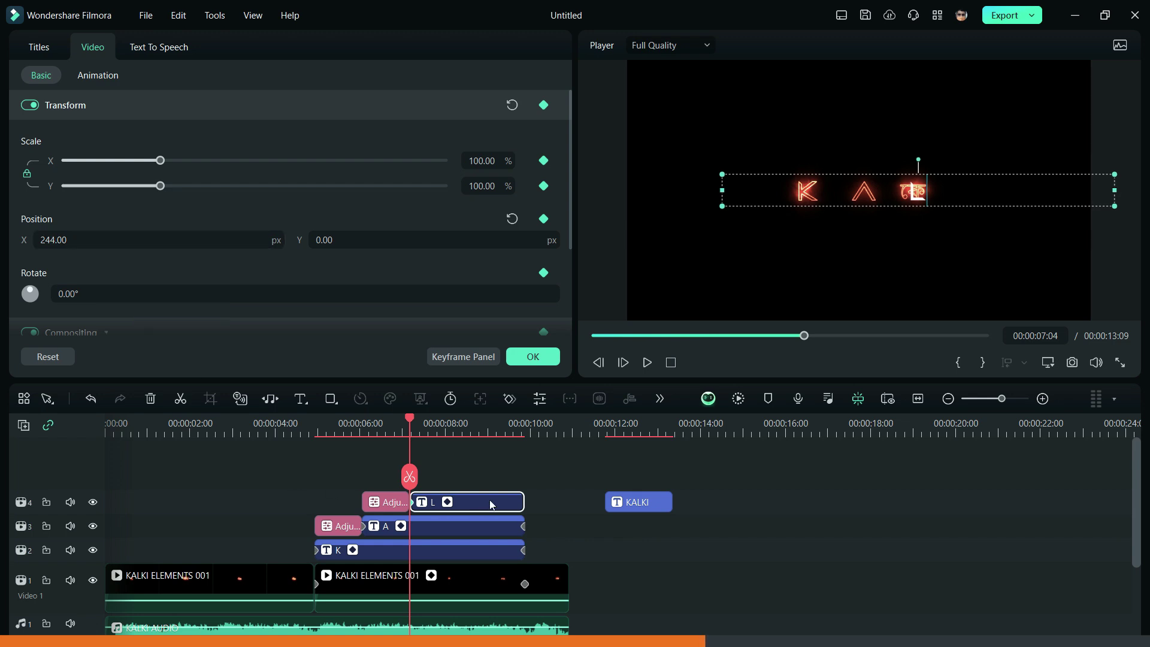
Step: Keyframe the L title's X position at 45 px against the KALKI title as guide, and shift that keyframe to the L title's end
click(505, 424)
drag(617, 506, 479, 482)
click(515, 530)
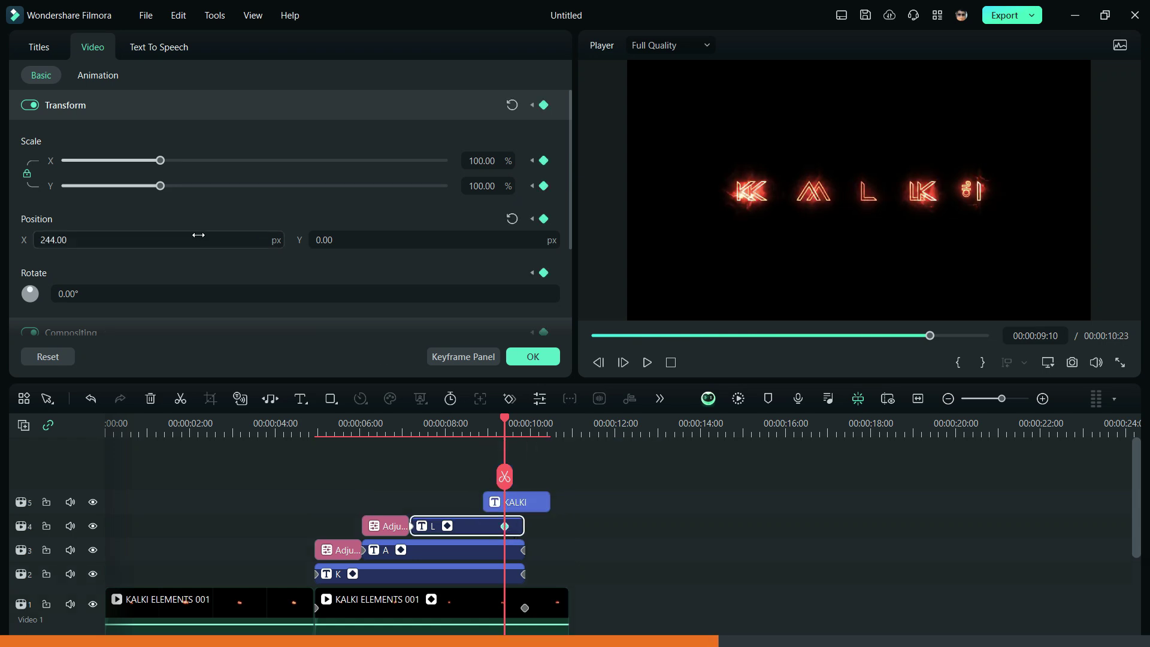
drag(51, 240, 49, 239)
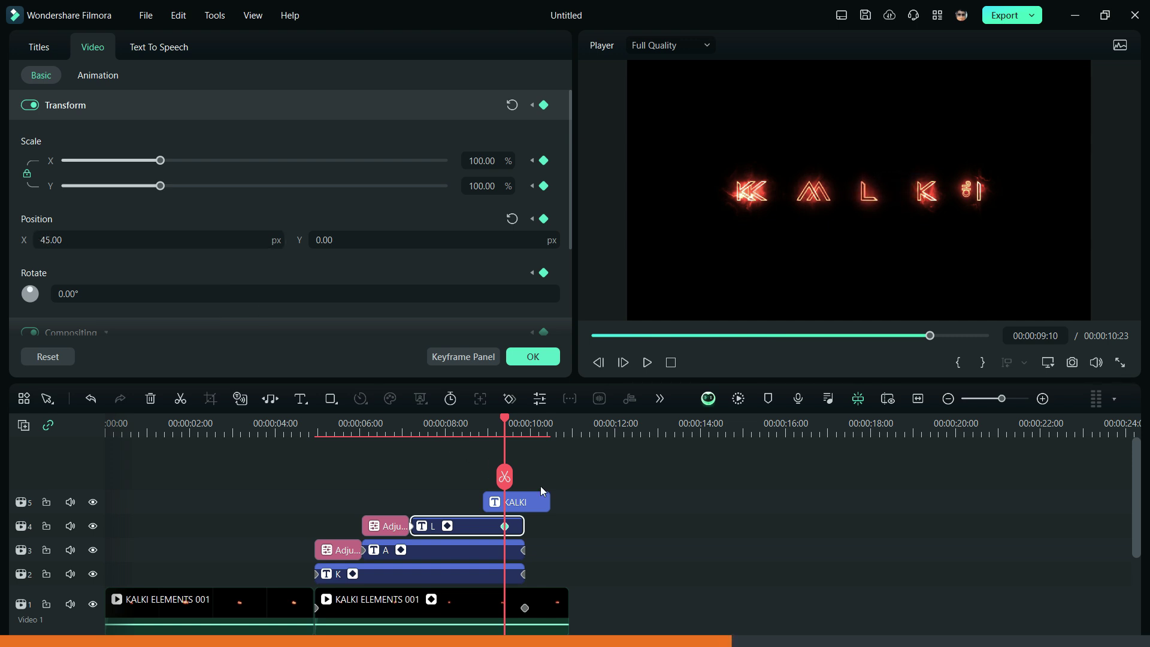
click(538, 531)
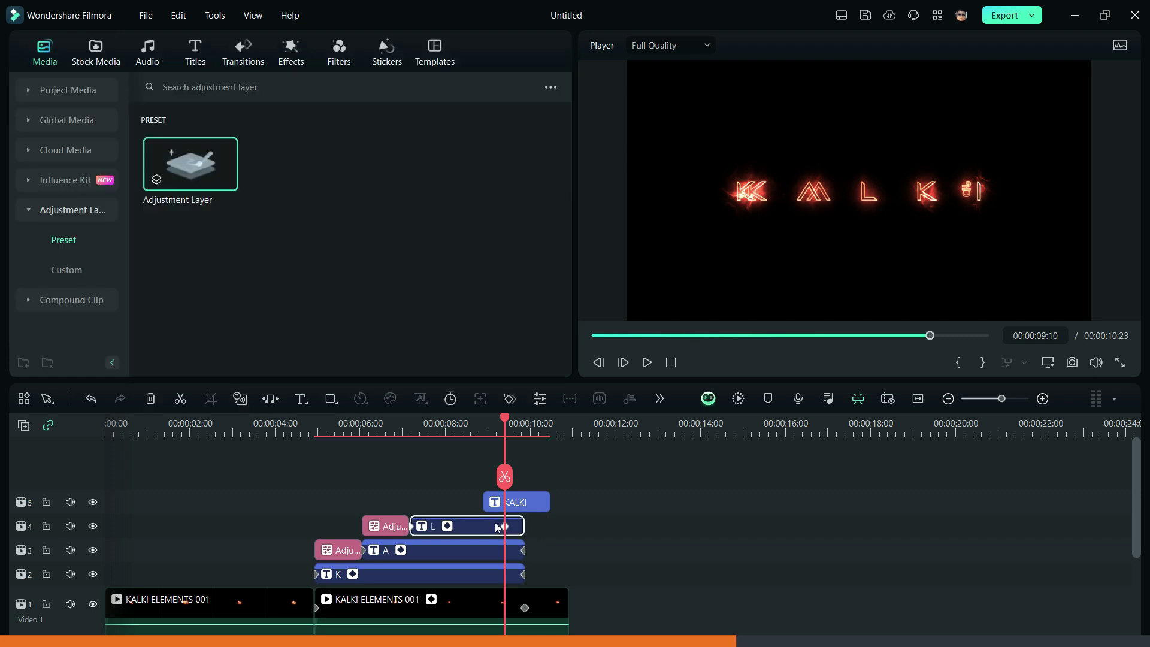
click(526, 529)
drag(528, 501, 702, 525)
Step: Copy the second Adjustment Layer and place the copy above the start of the L title on the fifth track
right_click(409, 523)
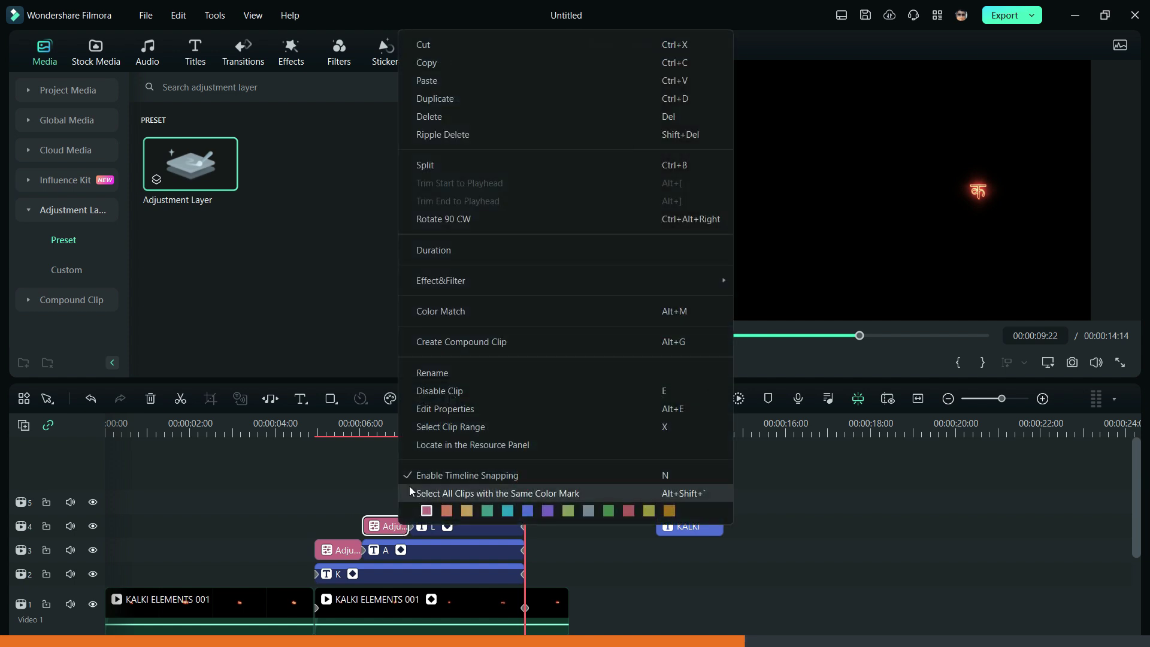
click(450, 62)
click(739, 429)
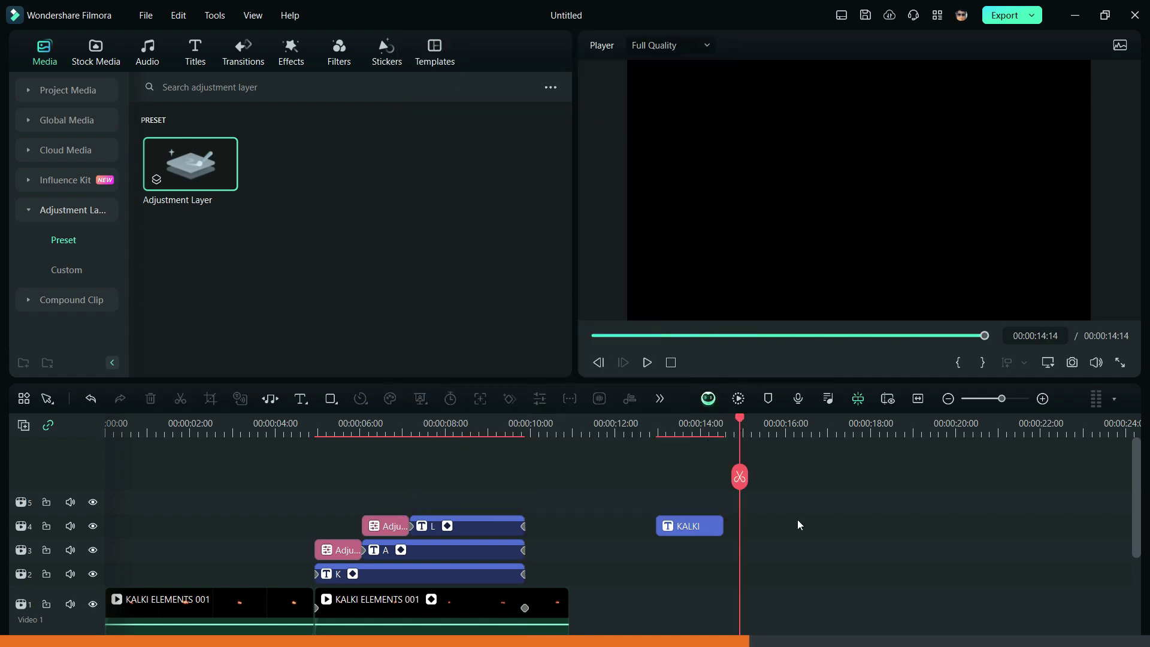
key(ctrl+v)
drag(764, 526, 432, 502)
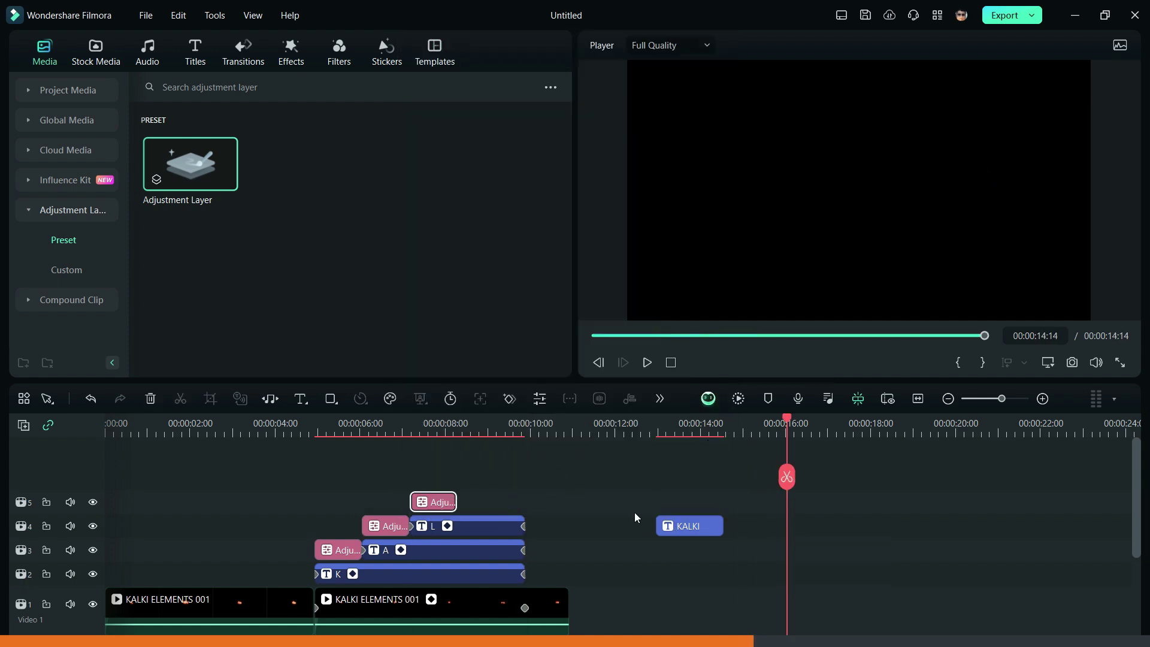
Step: Copy the KALKI title and place the copy directly after the third Adjustment Layer, ending at 00:00:09:22
right_click(698, 532)
click(764, 435)
key(ctrl+v)
drag(821, 527, 518, 507)
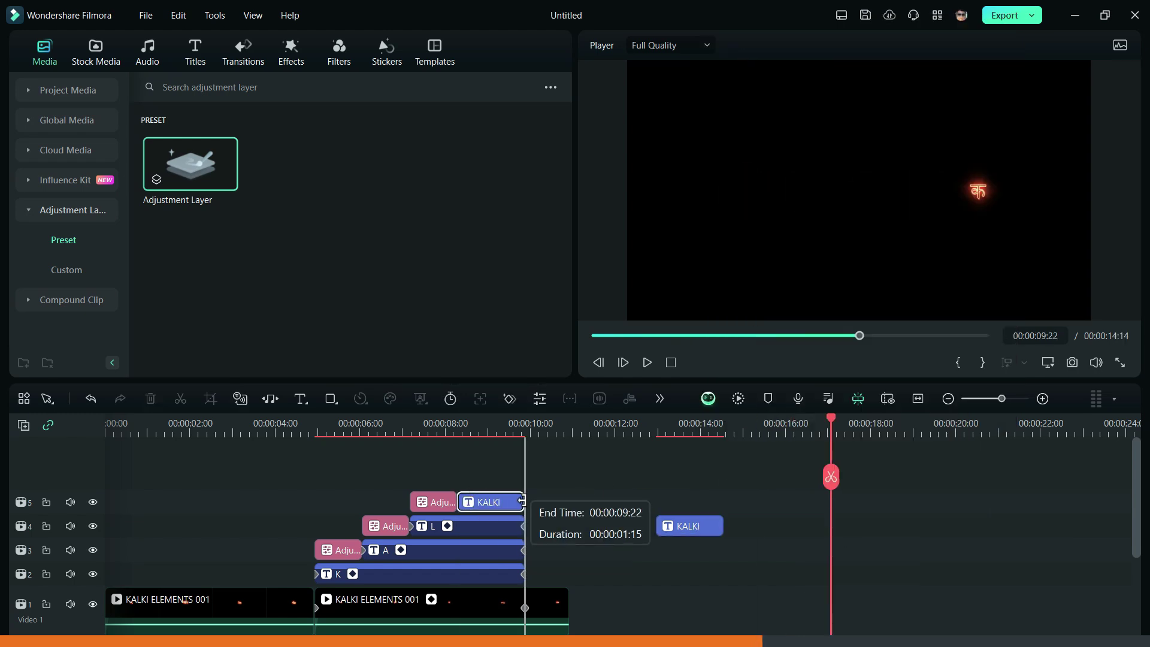
Step: Change the fifth-track title copy's text to K and add a transform keyframe at 00:00:08:07 with X position 357 px
double_click(505, 503)
triple_click(86, 167)
text(K)
drag(167, 239, 225, 239)
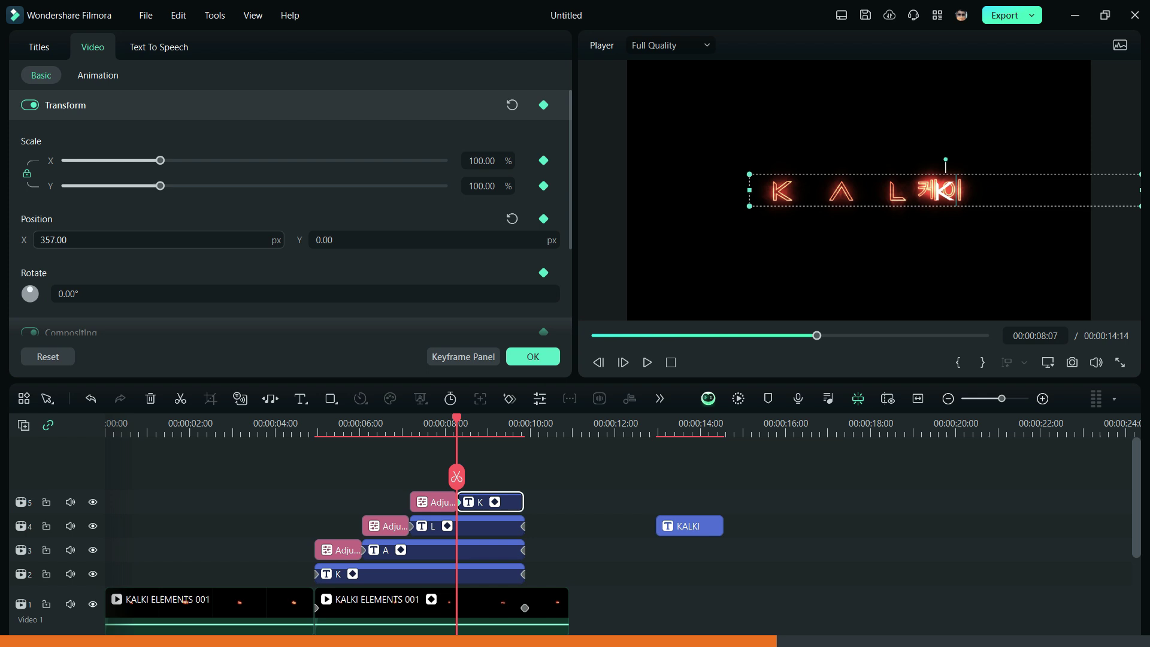
Step: Keyframe the fifth-track K title's X position at 286 px against the KALKI title as guide, and shift that keyframe to the K title's end
click(511, 433)
drag(674, 527, 494, 473)
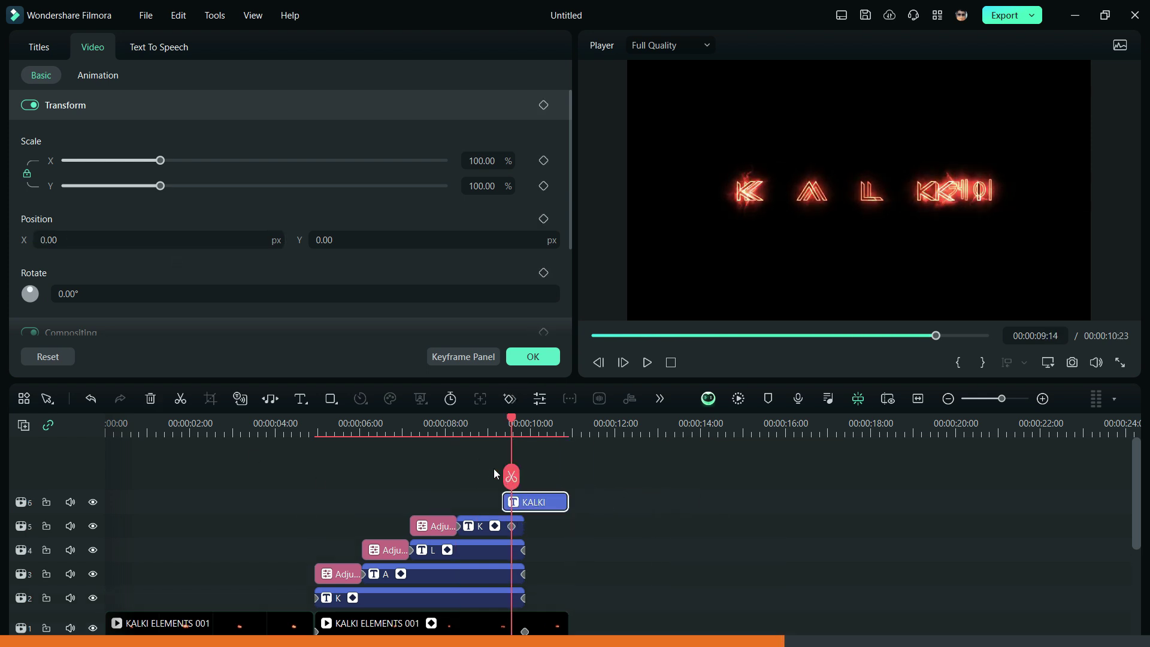
click(508, 527)
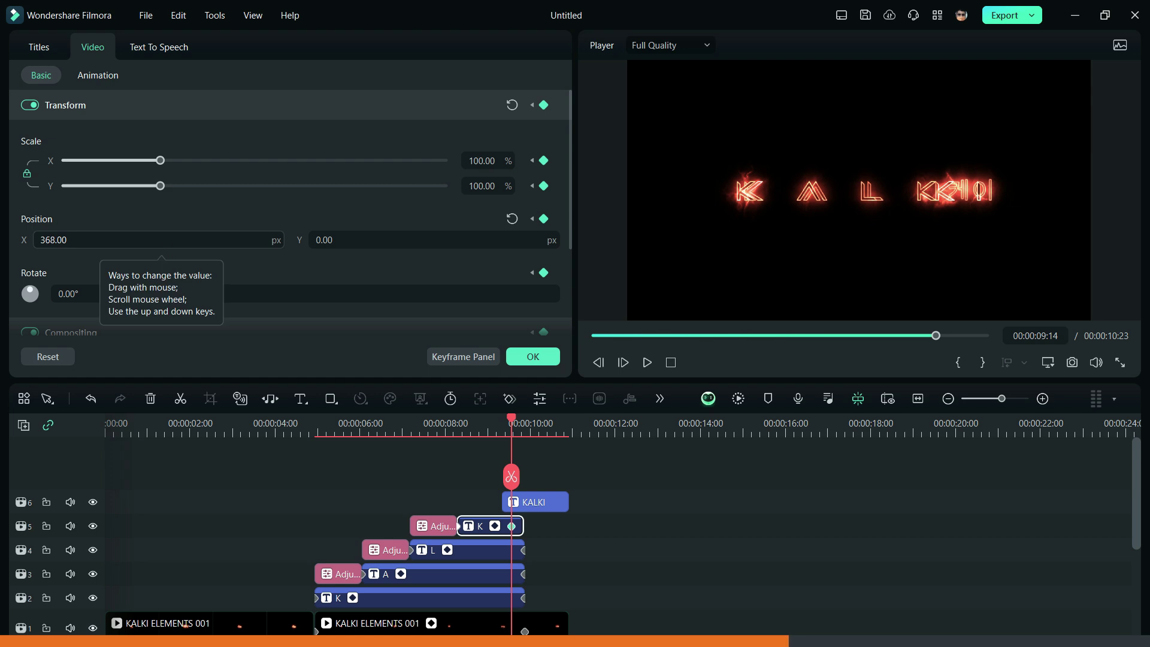
drag(161, 240, 140, 240)
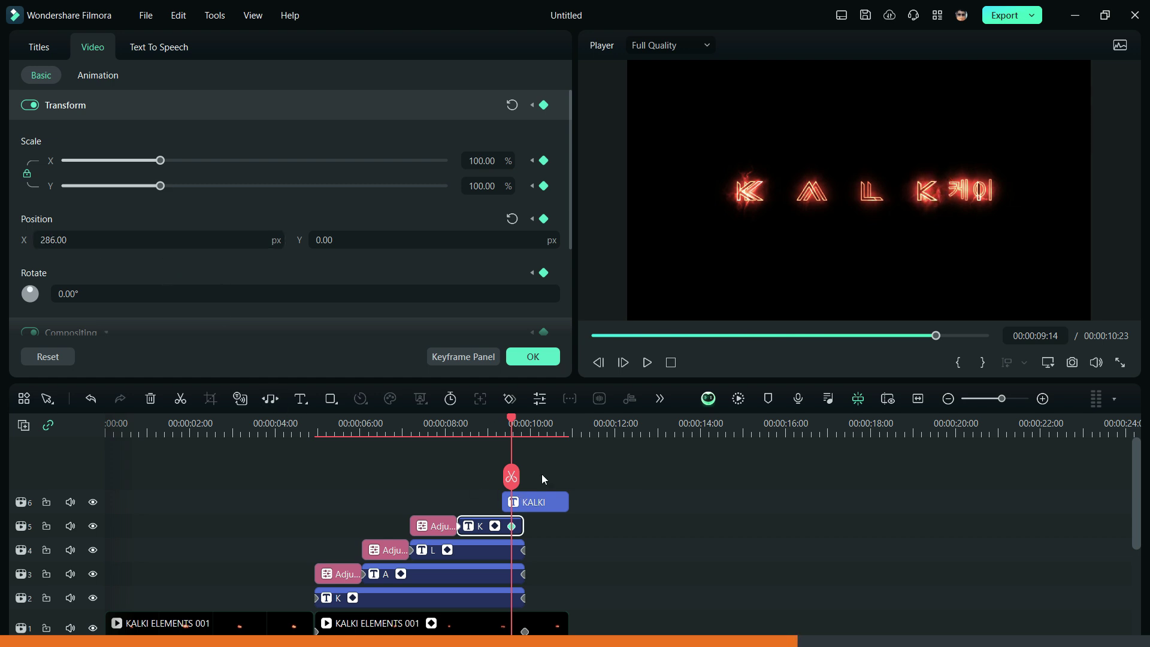
drag(535, 503, 632, 513)
click(505, 527)
click(385, 427)
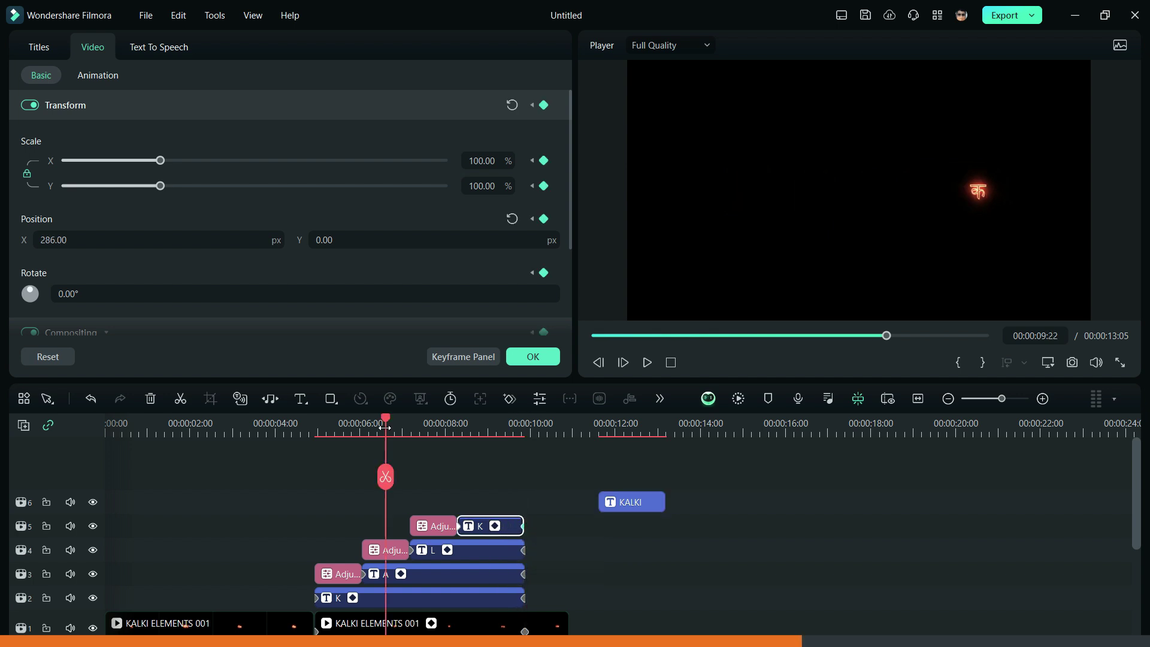
key(space)
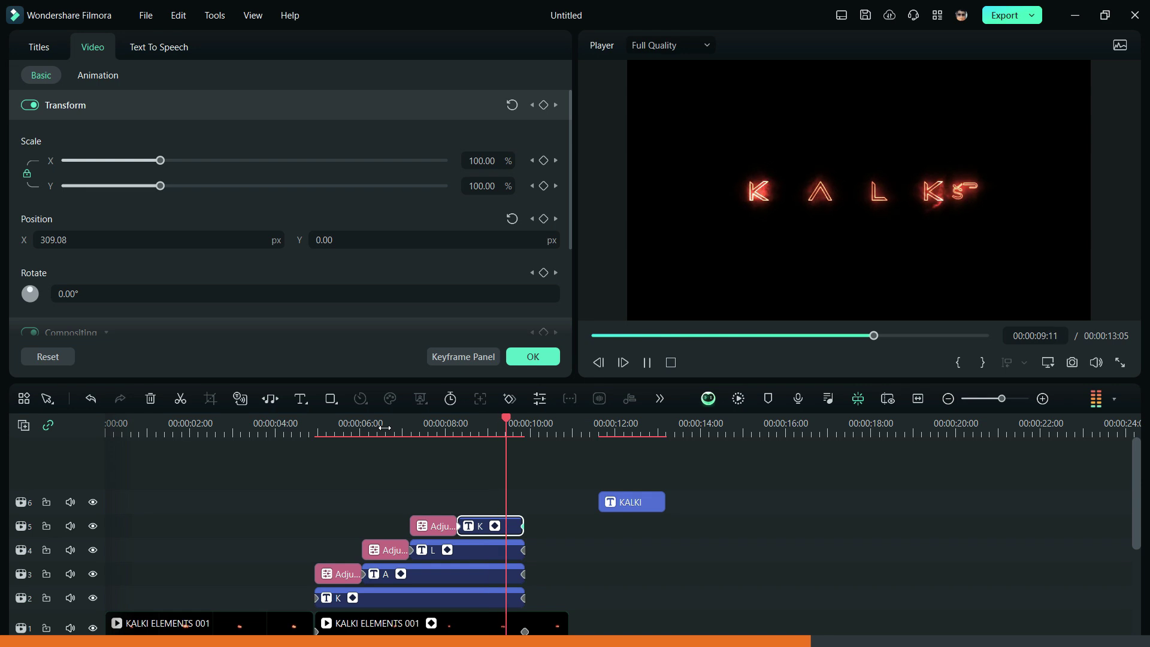
key(space)
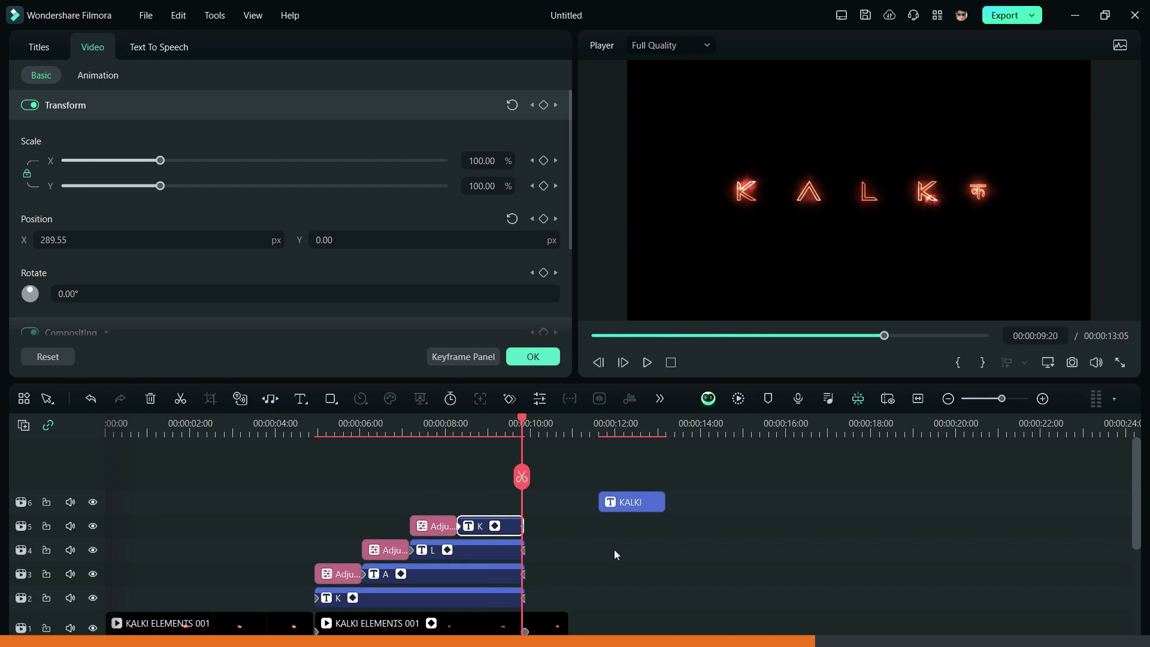
Step: Copy the fifth-track Adjustment Layer and place the copy above the start of the K title on the sixth track
click(436, 527)
right_click(440, 526)
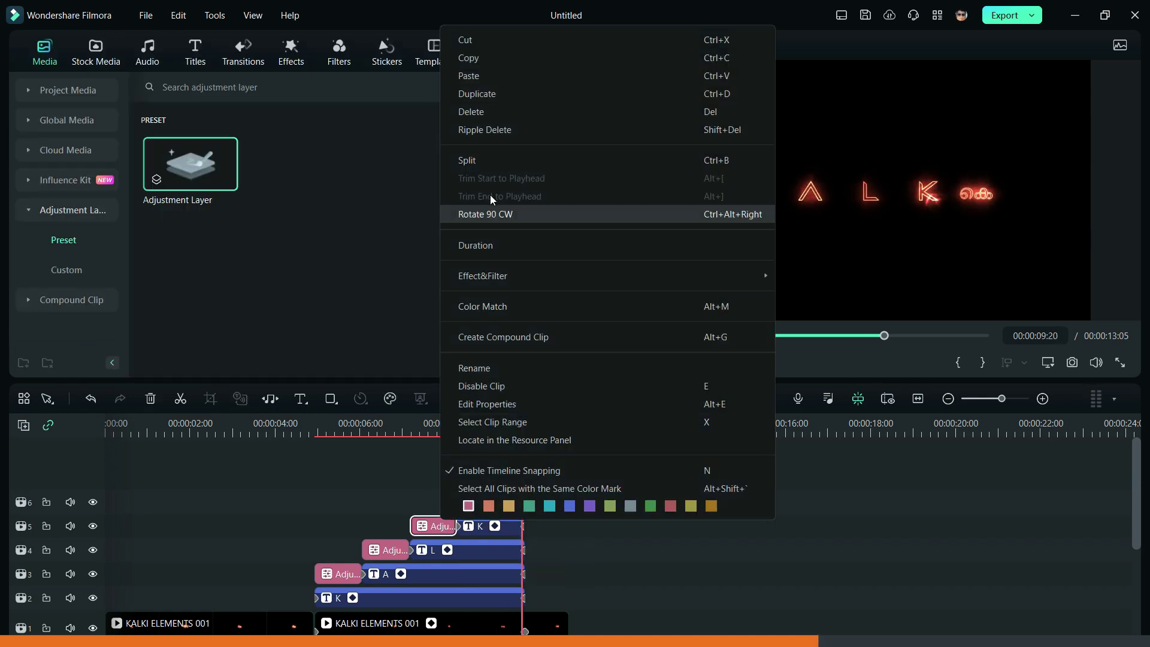
click(483, 57)
click(715, 424)
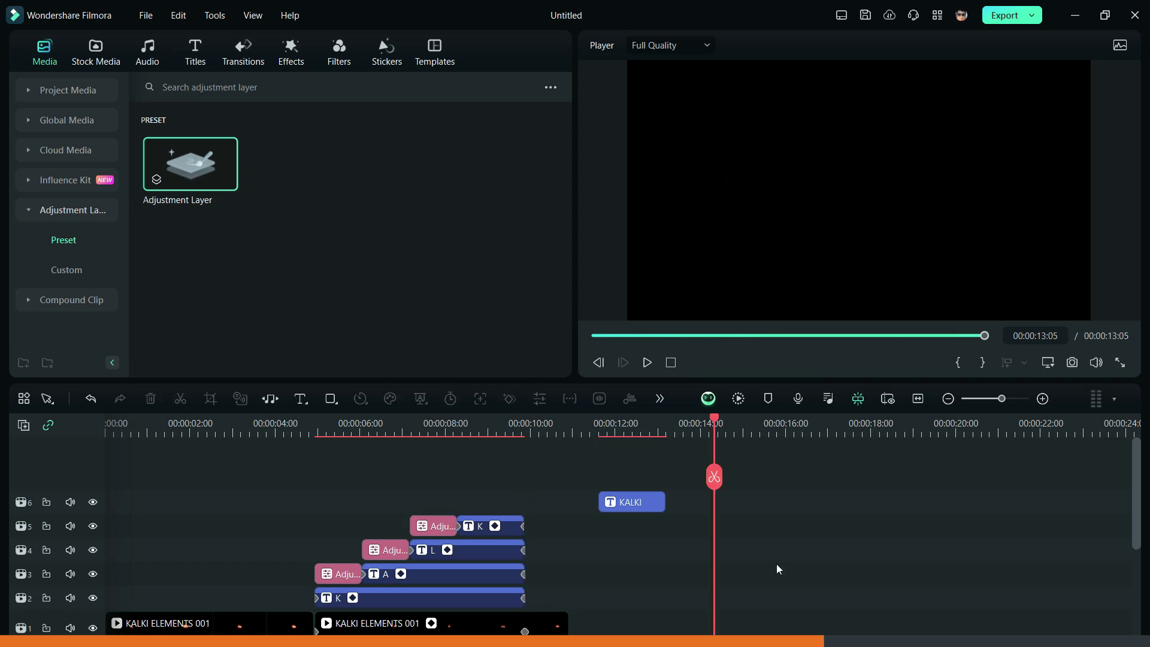
key(ctrl+v)
drag(731, 526, 458, 492)
Step: Copy the KALKI title and place the copy on a seventh track, starting where the sixth-track Adjustment Layer ends
right_click(622, 504)
click(697, 35)
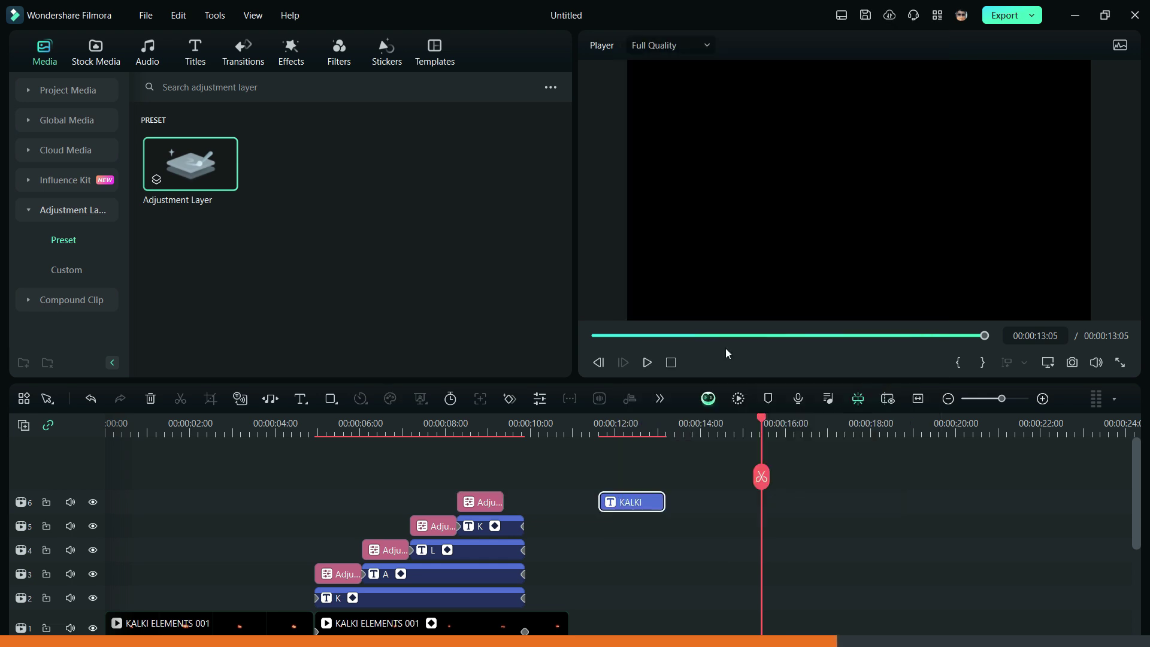
click(797, 490)
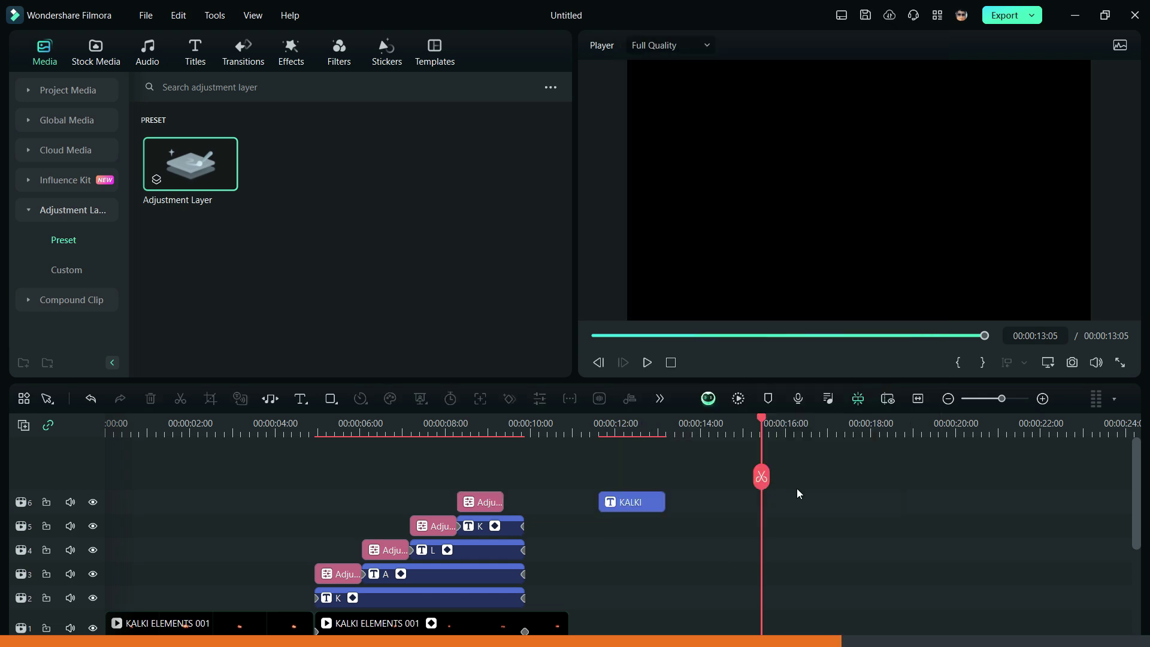
key(ctrl+v)
drag(786, 504, 514, 495)
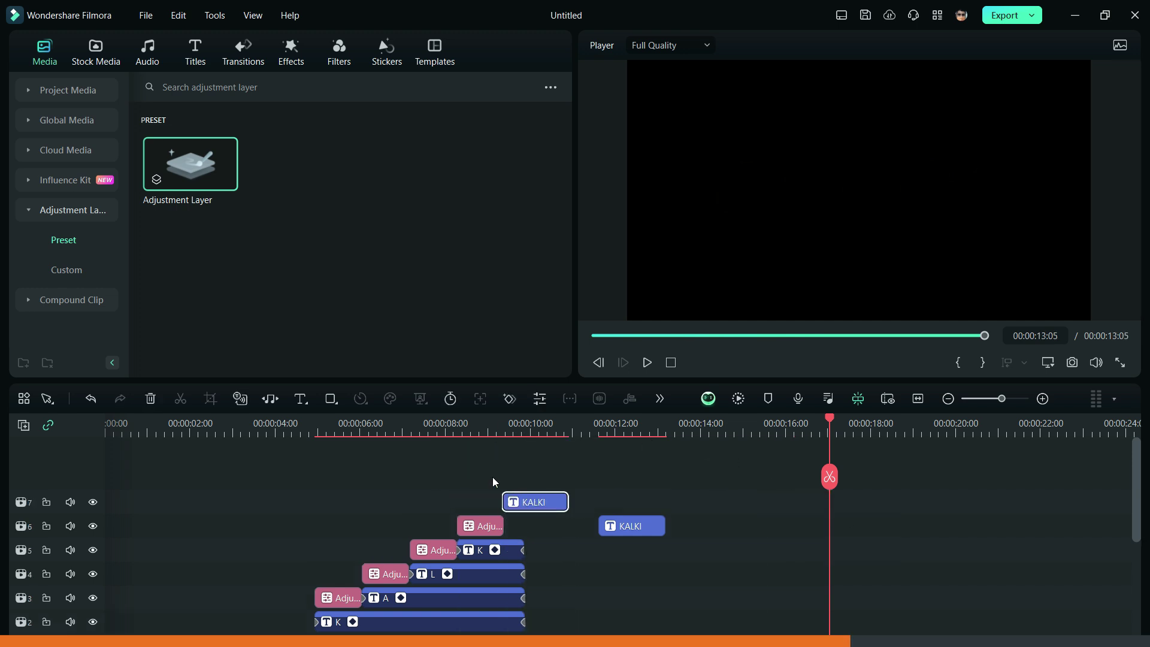
Step: Move the KALKI copy to the sixth track directly after the Adjustment Layer and trim its end to match the letter titles at 00:00:09:22
scroll(545, 462, down, 3)
click(498, 424)
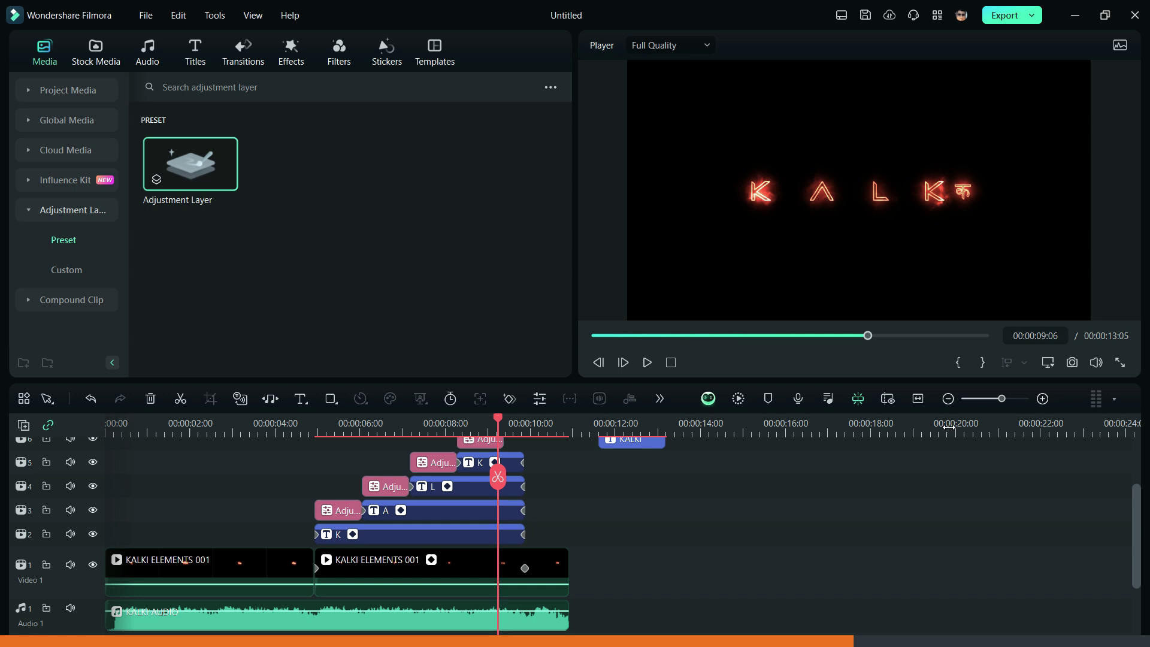
click(1041, 400)
click(1042, 400)
scroll(928, 525, up, 3)
drag(671, 503, 686, 526)
scroll(811, 587, down, 1)
drag(929, 497, 703, 501)
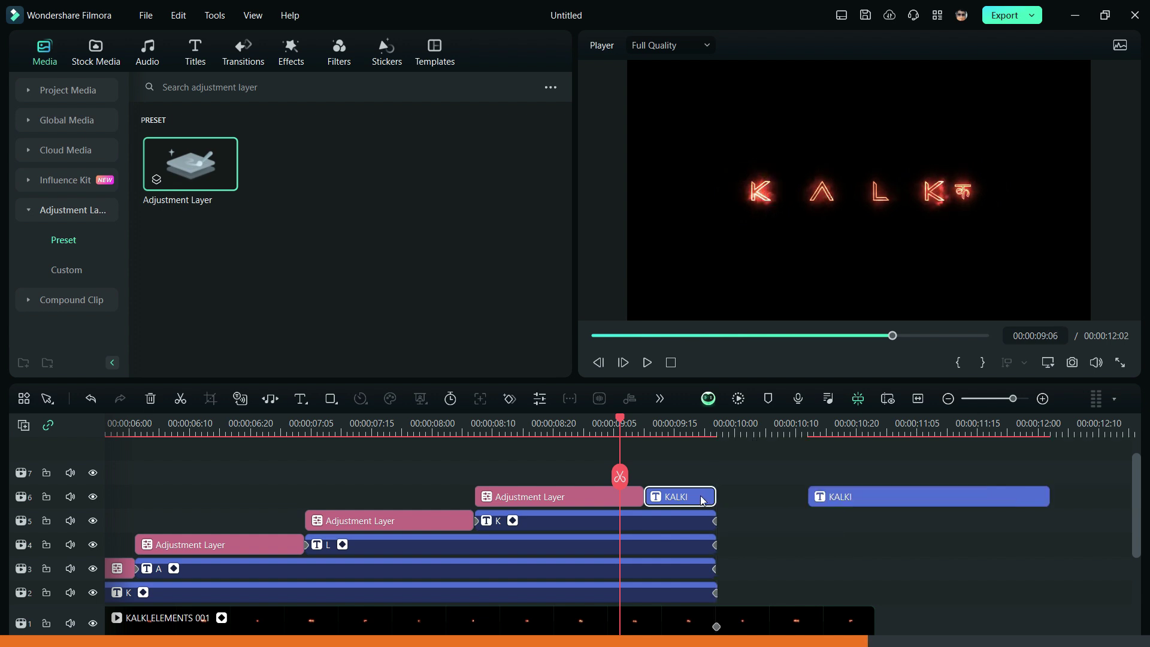
Step: Add a transform keyframe at 00:00:09:10 to the sixth-track title copy and change its text to I
double_click(704, 500)
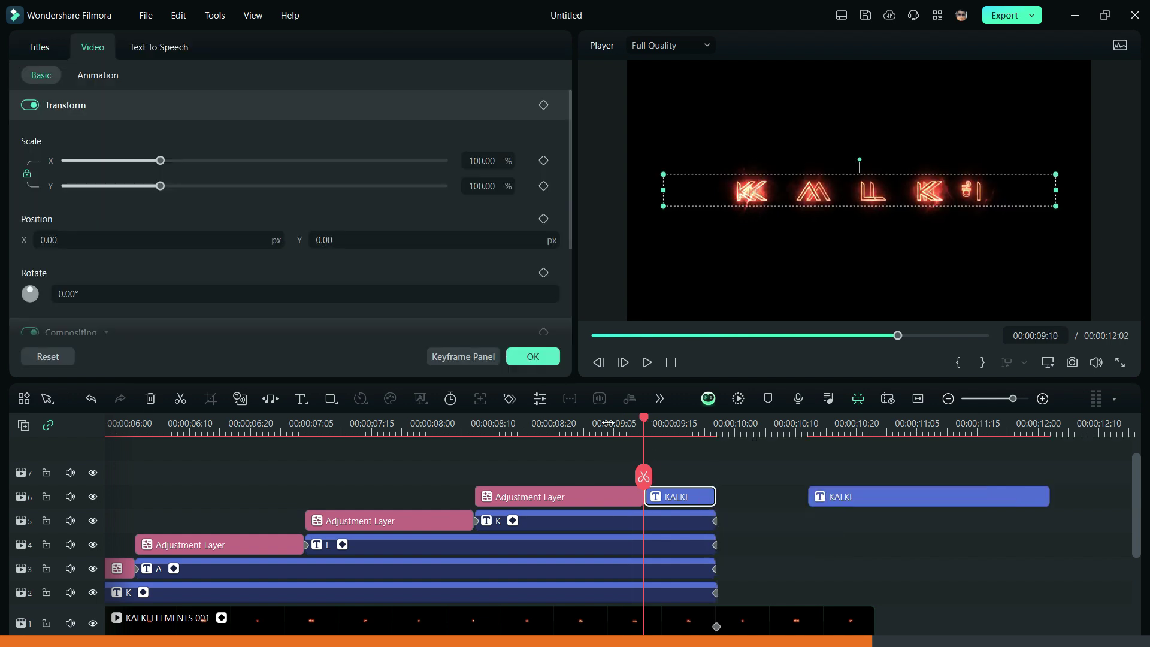
click(511, 403)
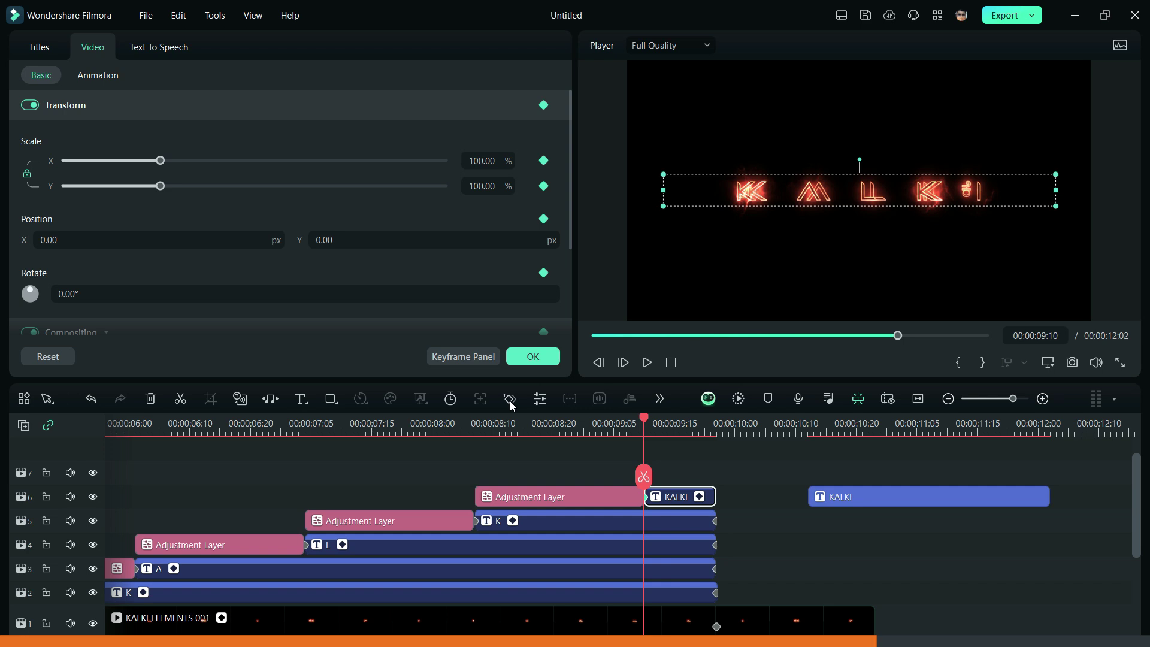
click(39, 47)
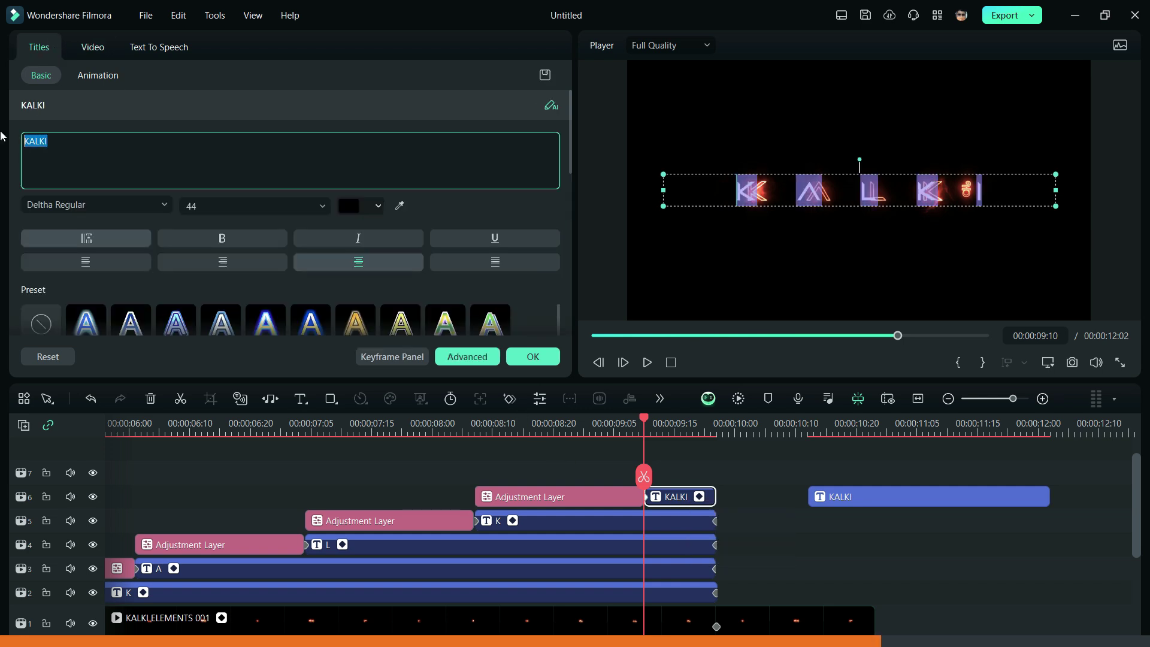
text(I)
Step: Set the I title's X position to 445 px in its title transform settings
scroll(489, 293, down, 3)
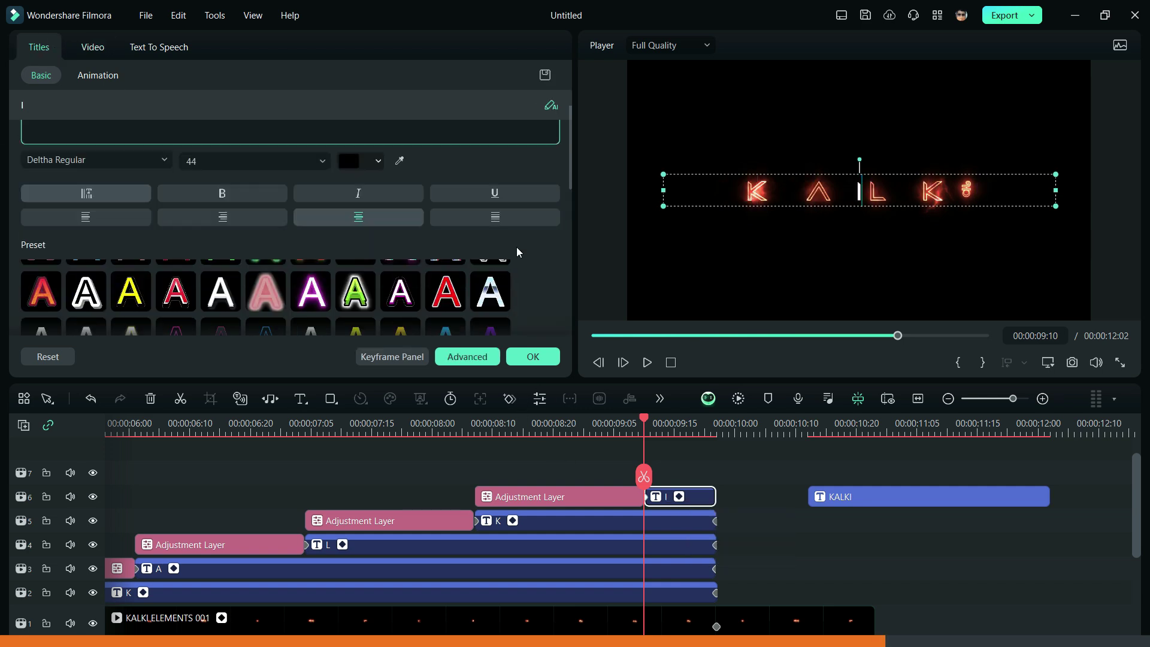
scroll(213, 286, down, 5)
click(214, 281)
text(261)
key(Return)
scroll(150, 282, up, 10)
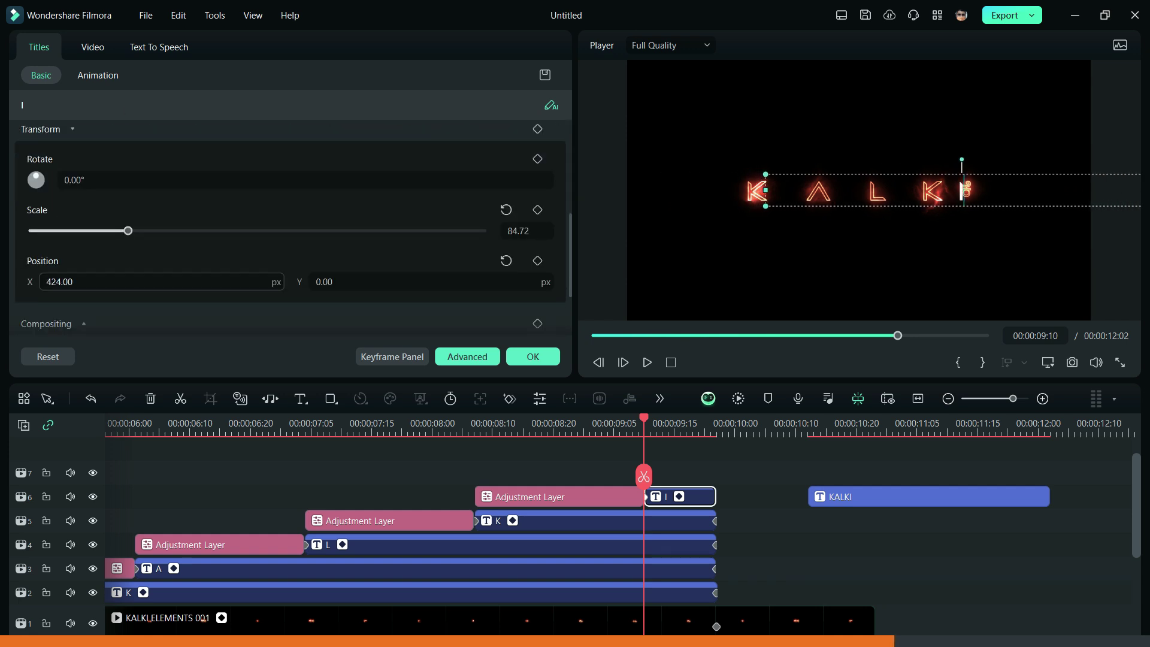
Step: Keyframe the I title's X position at 51 px against the KALKI title as guide, and shift that keyframe to the I title's end
click(704, 436)
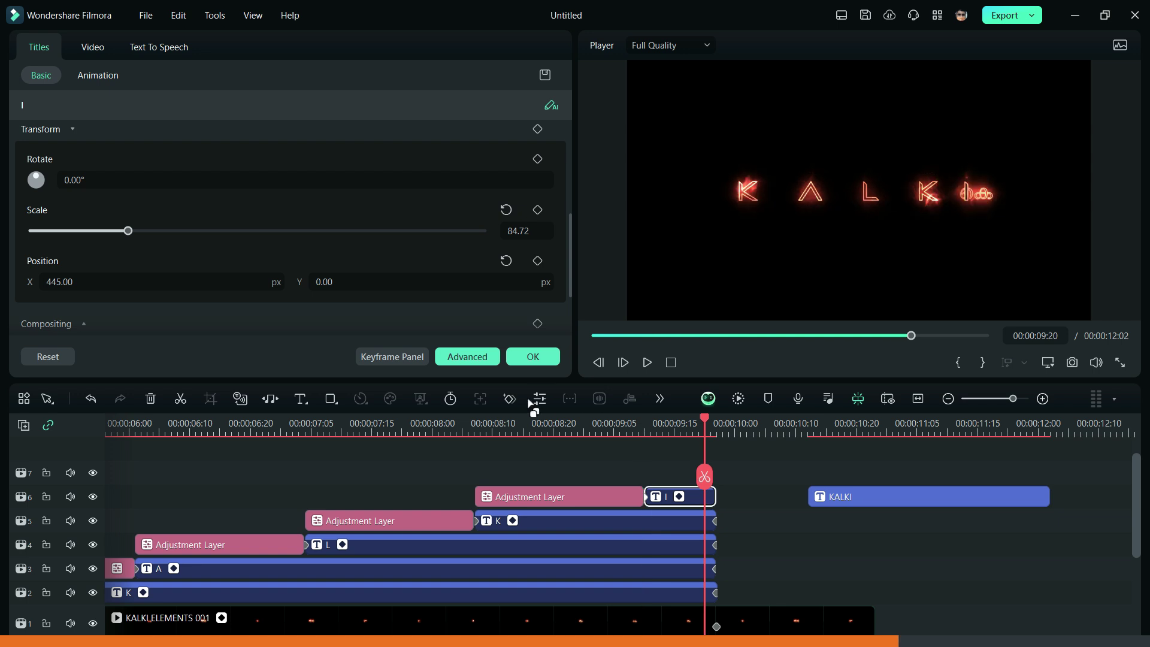
drag(840, 504, 677, 480)
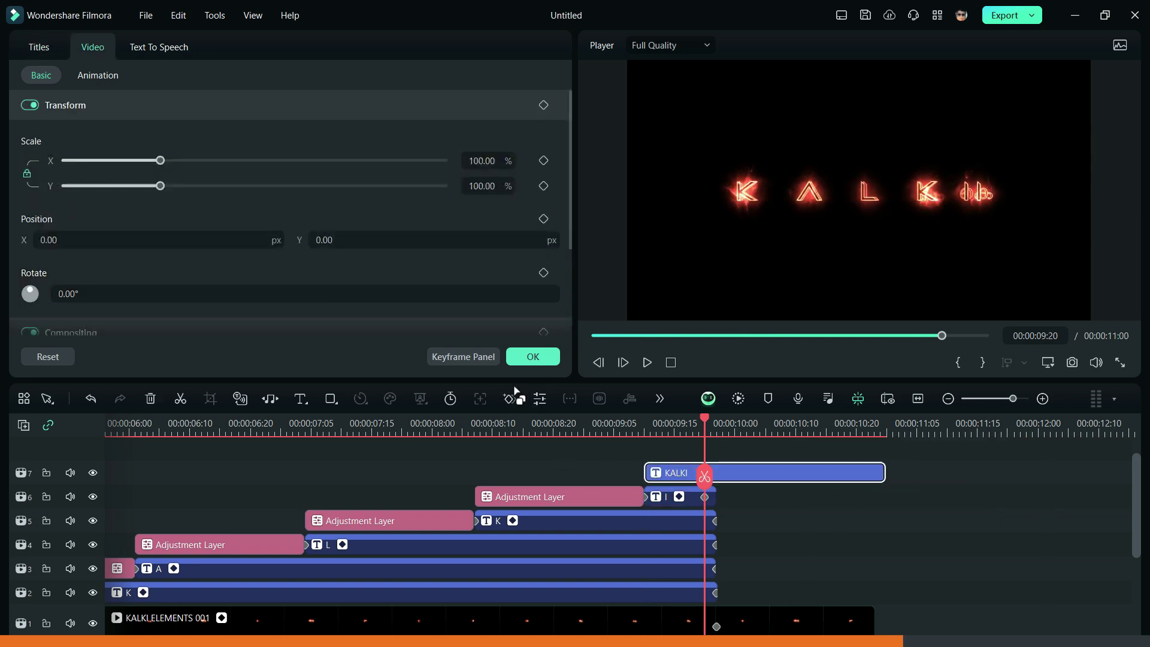
click(684, 496)
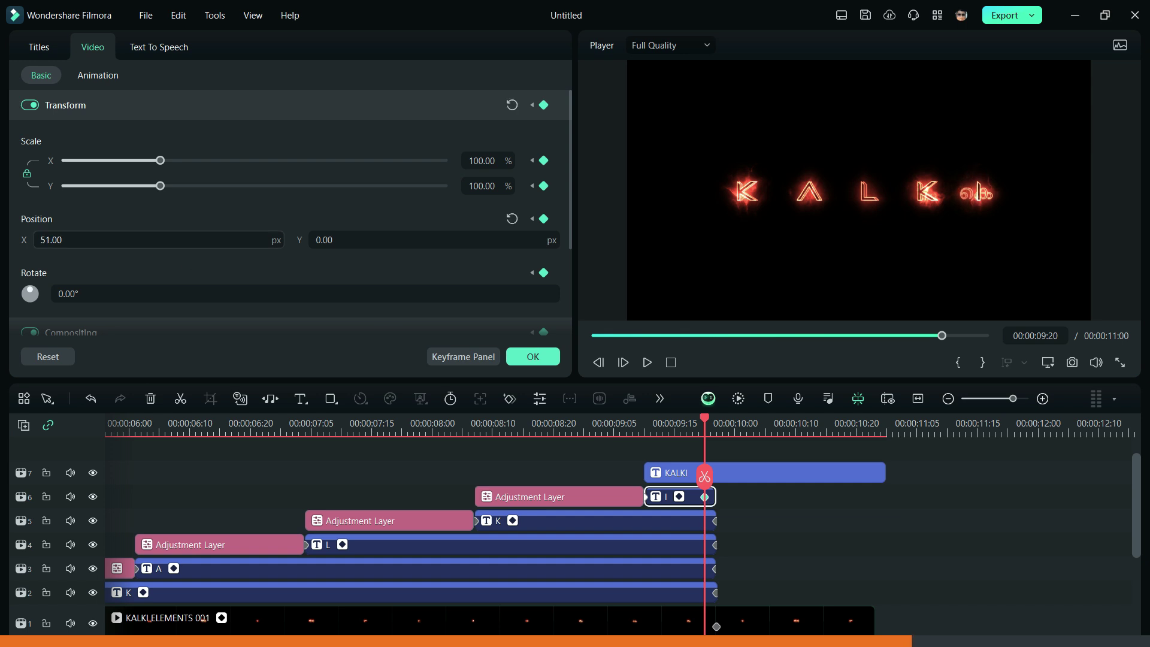
drag(733, 477, 908, 477)
click(691, 496)
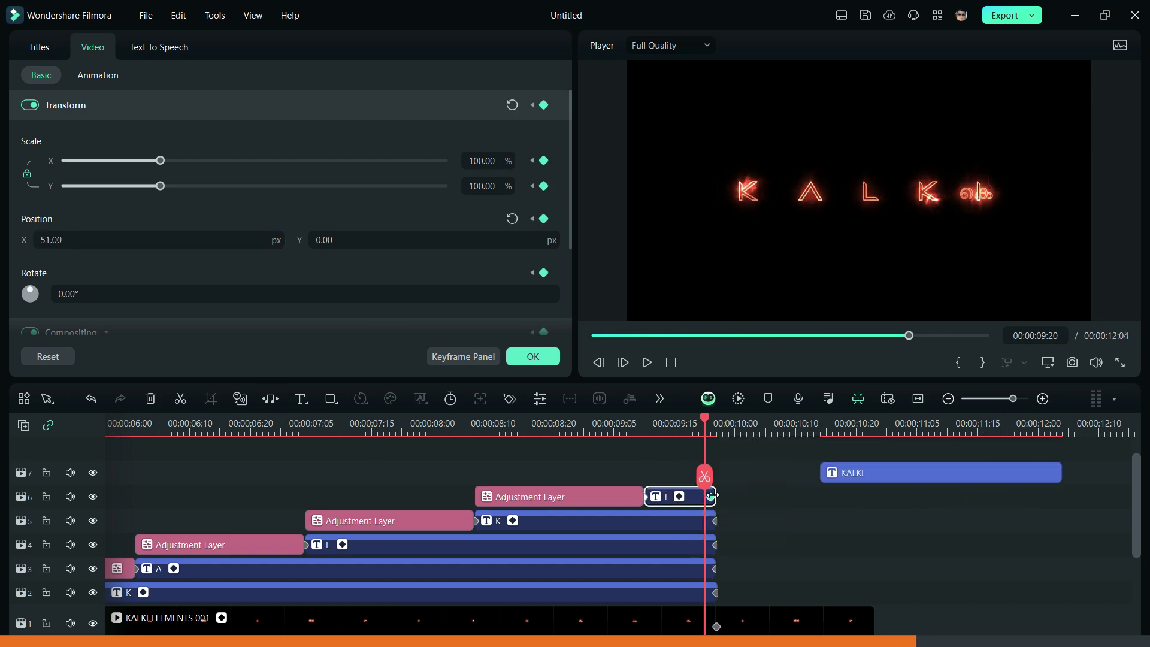
Step: Move the KALKI title directly after the K title on the second track, trim its end to 00:00:10:23, and play the animation from the start
drag(839, 474, 796, 594)
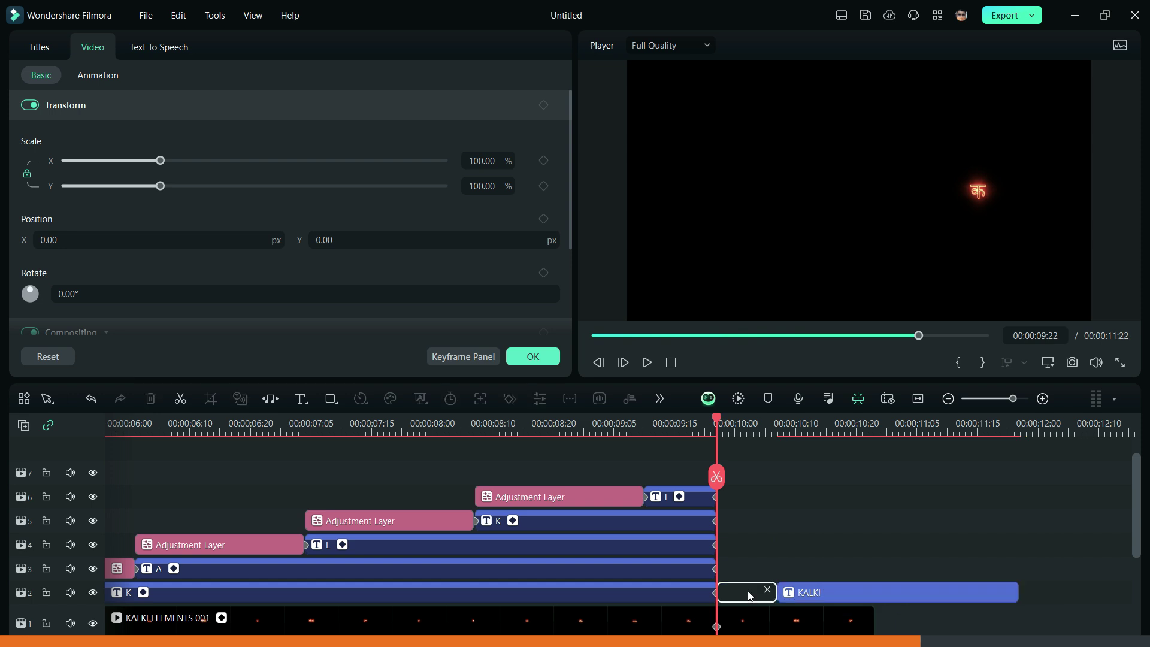
click(749, 595)
click(768, 590)
click(942, 595)
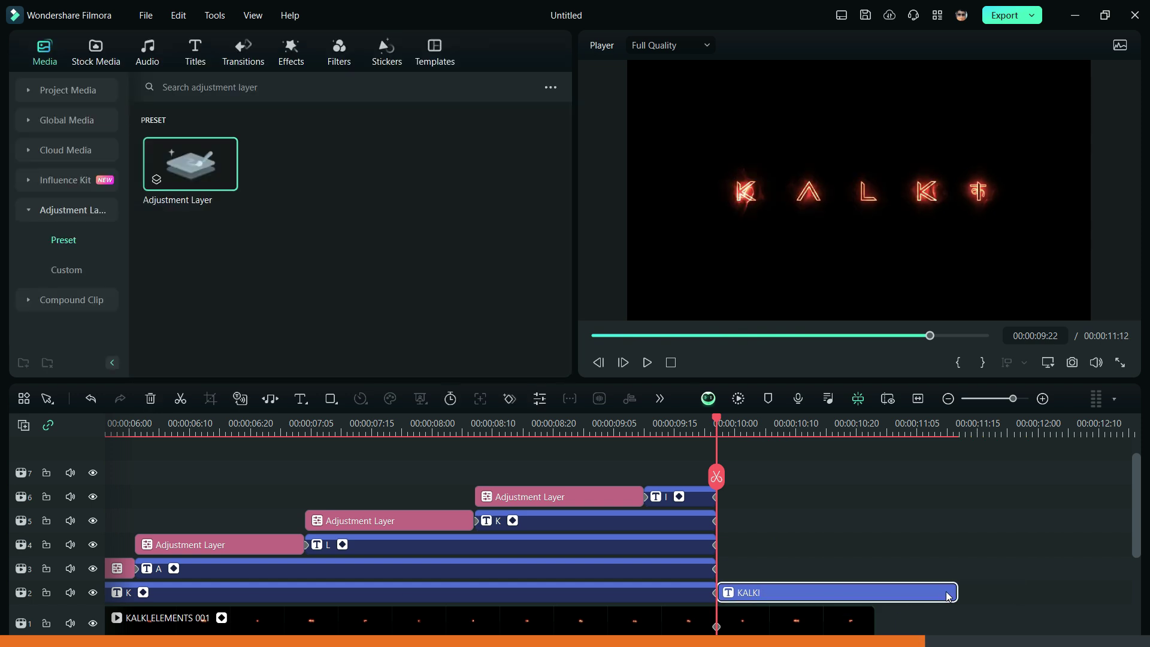
drag(953, 591, 874, 593)
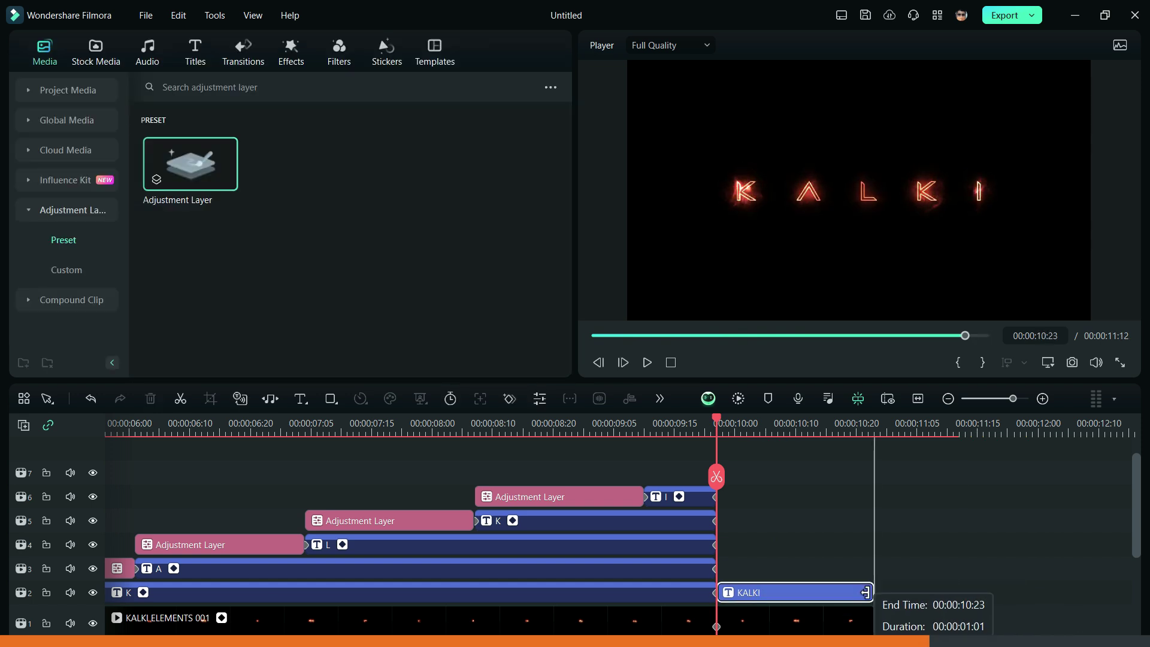
click(918, 556)
drag(601, 337, 564, 343)
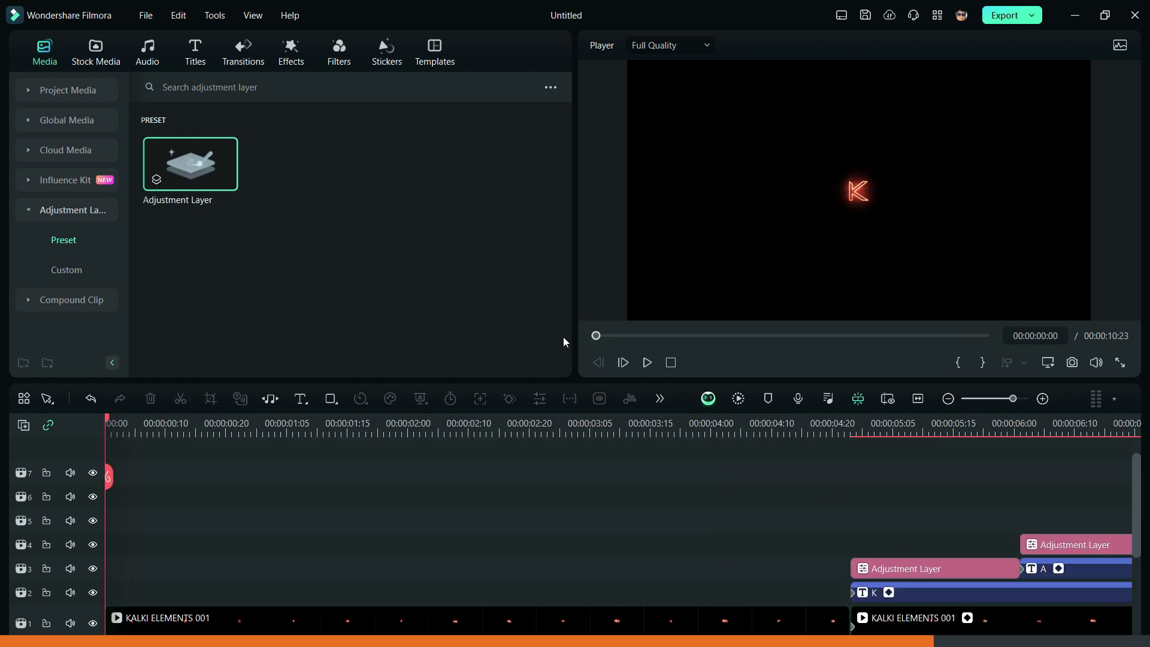
click(924, 397)
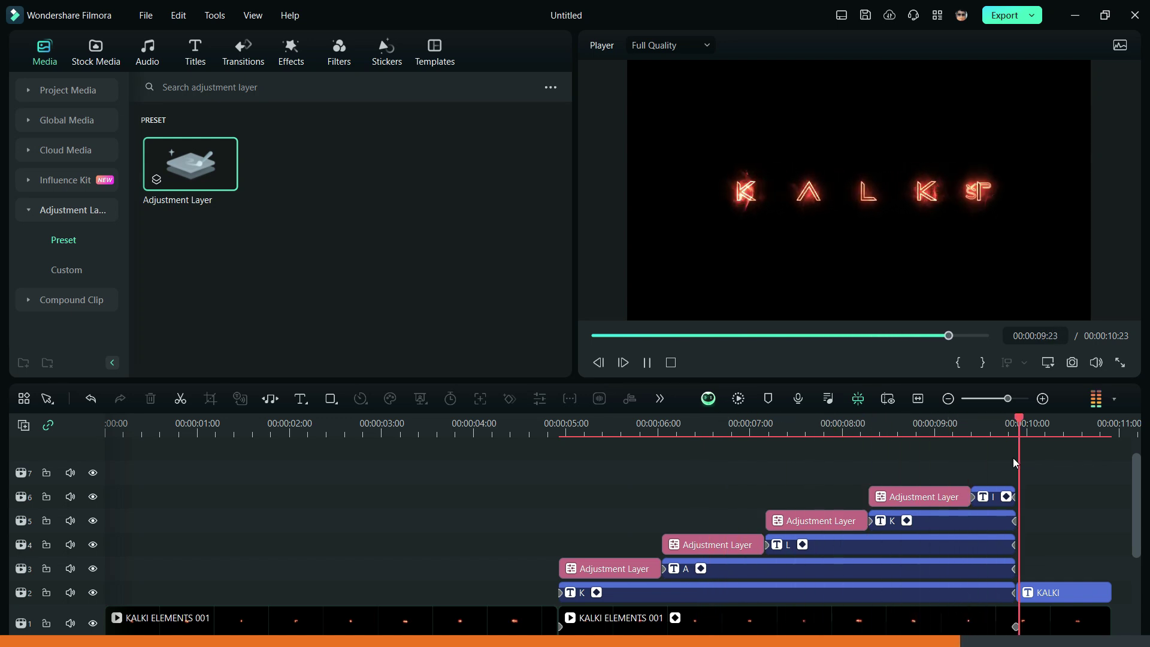
Step: Trim the second KALKI ELEMENTS 001 clip to end with the letter titles, and play back the final seconds
scroll(1046, 488, down, 1)
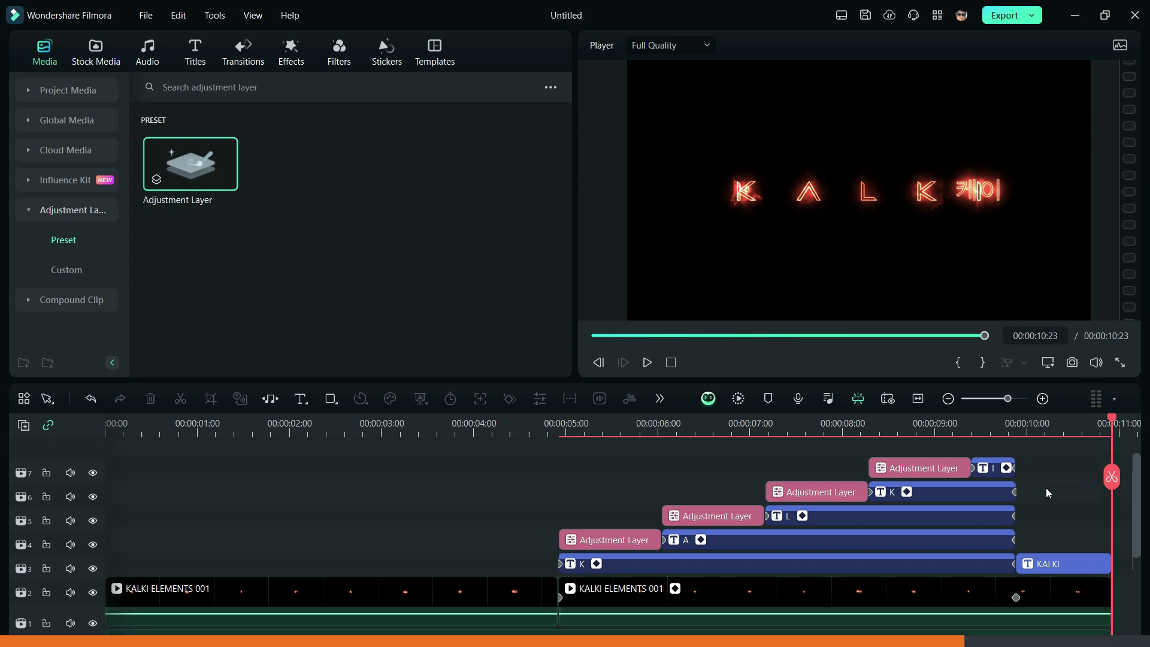
scroll(1046, 488, down, 2)
click(1056, 571)
drag(1106, 569, 1013, 566)
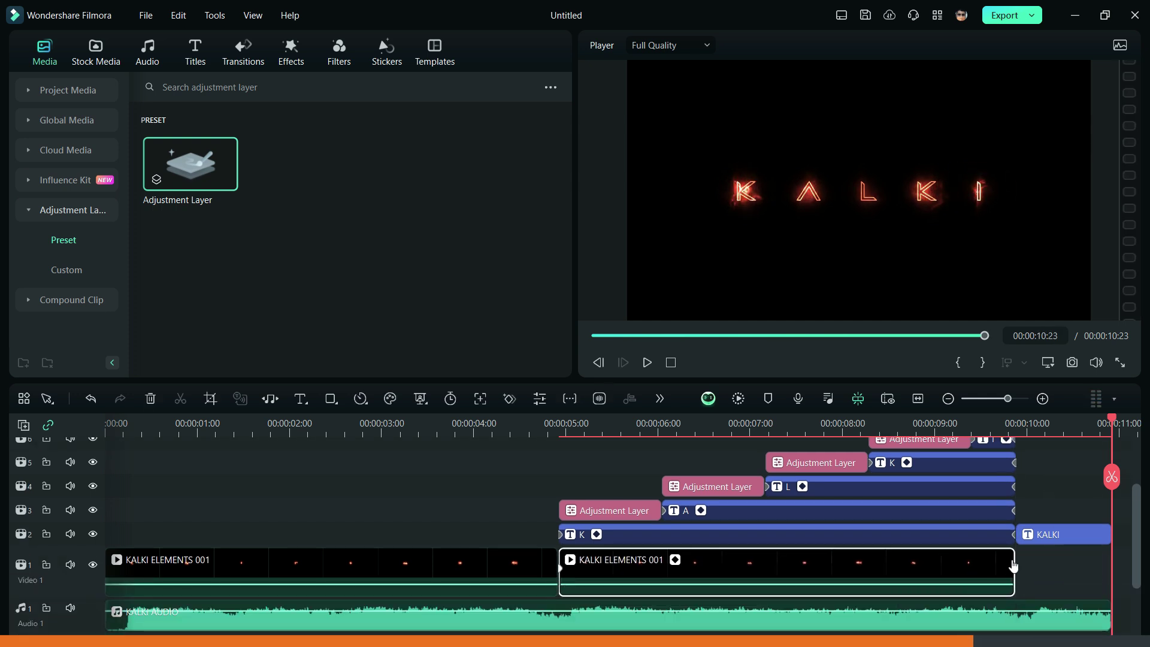
click(939, 421)
key(space)
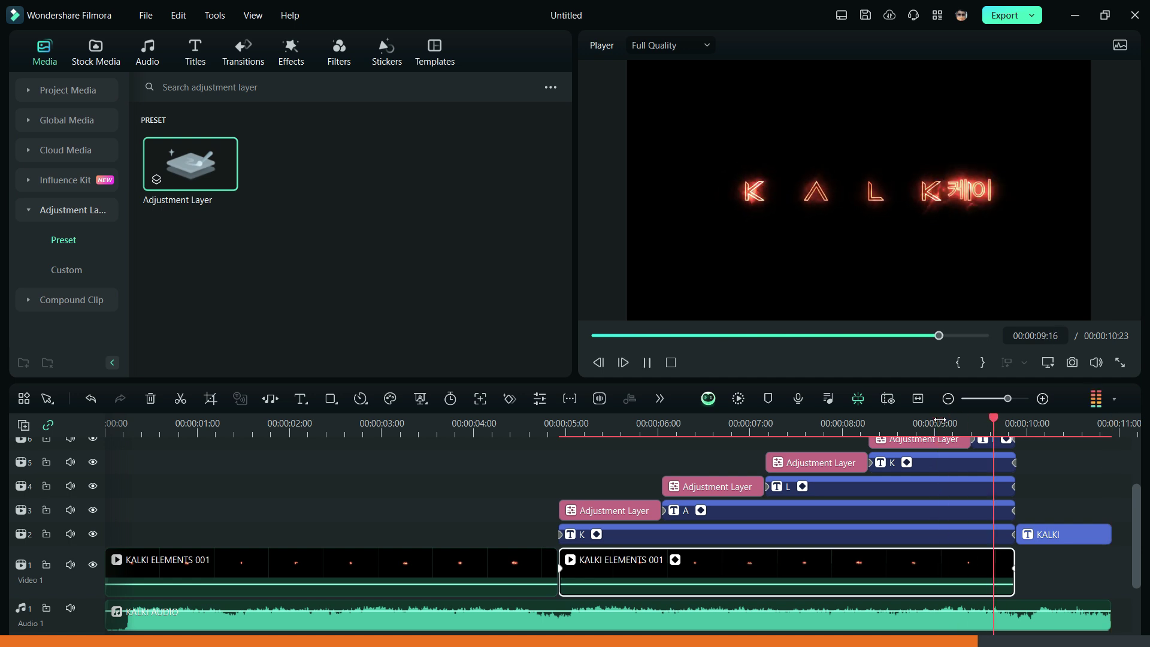
key(space)
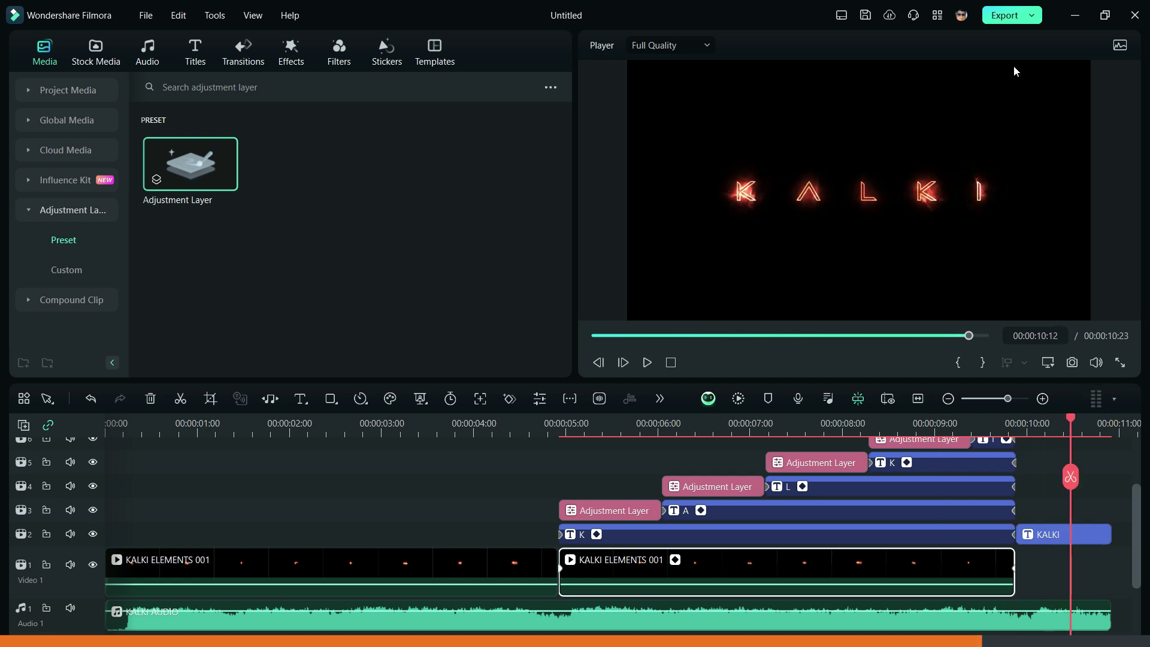
Step: Export the video locally as FINAL EXPORT in MKV format at Higher quality, 1920x1080 and 25 fps
click(1005, 15)
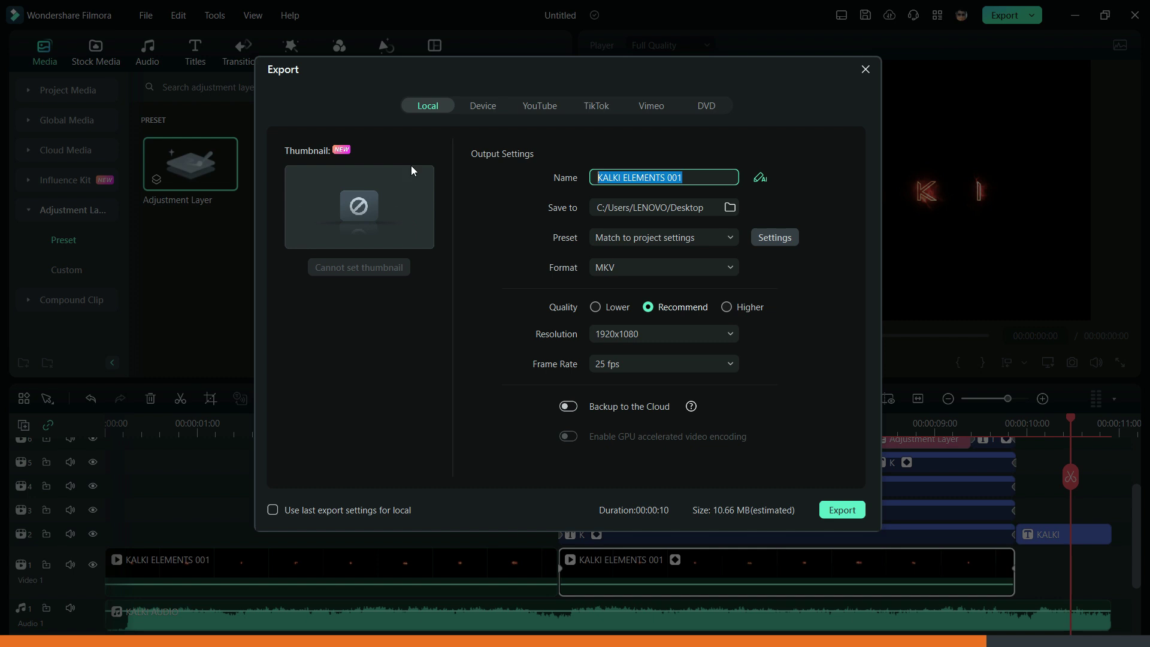
click(727, 307)
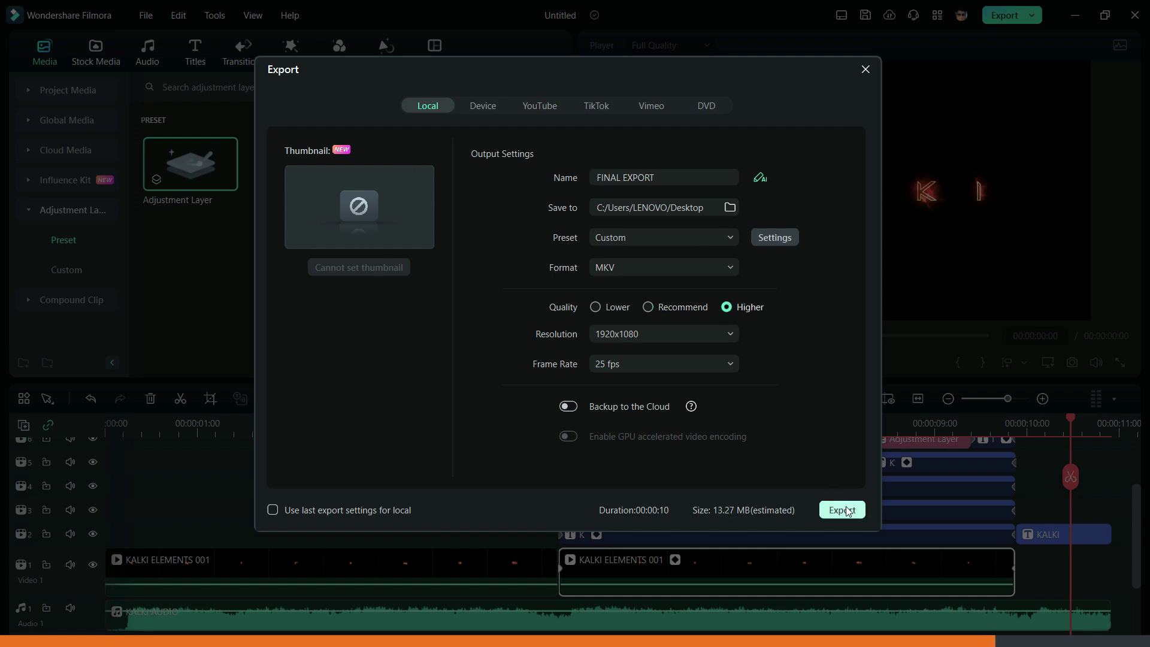
click(846, 508)
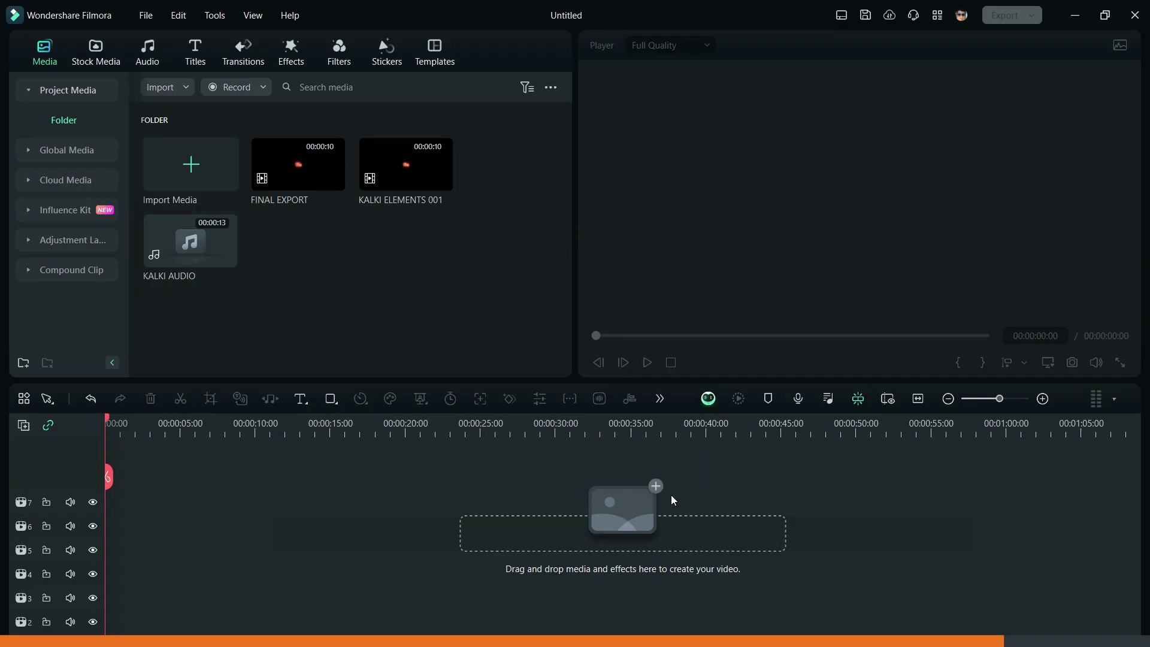
Step: Place the FINAL EXPORT clip at the start of the second video track in the emptied timeline
drag(283, 164, 67, 602)
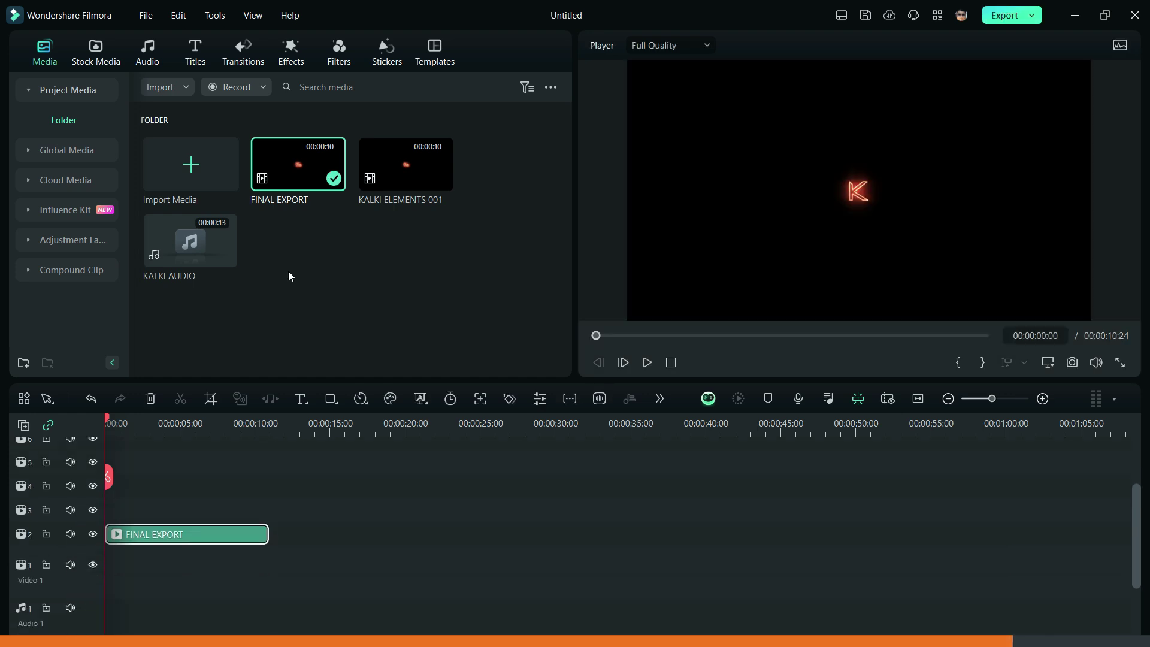
Step: Find the Fire Particle Effect Overlay 04 effect by searching for FIRE, and place it on the first video track for the full length of FINAL EXPORT
click(294, 65)
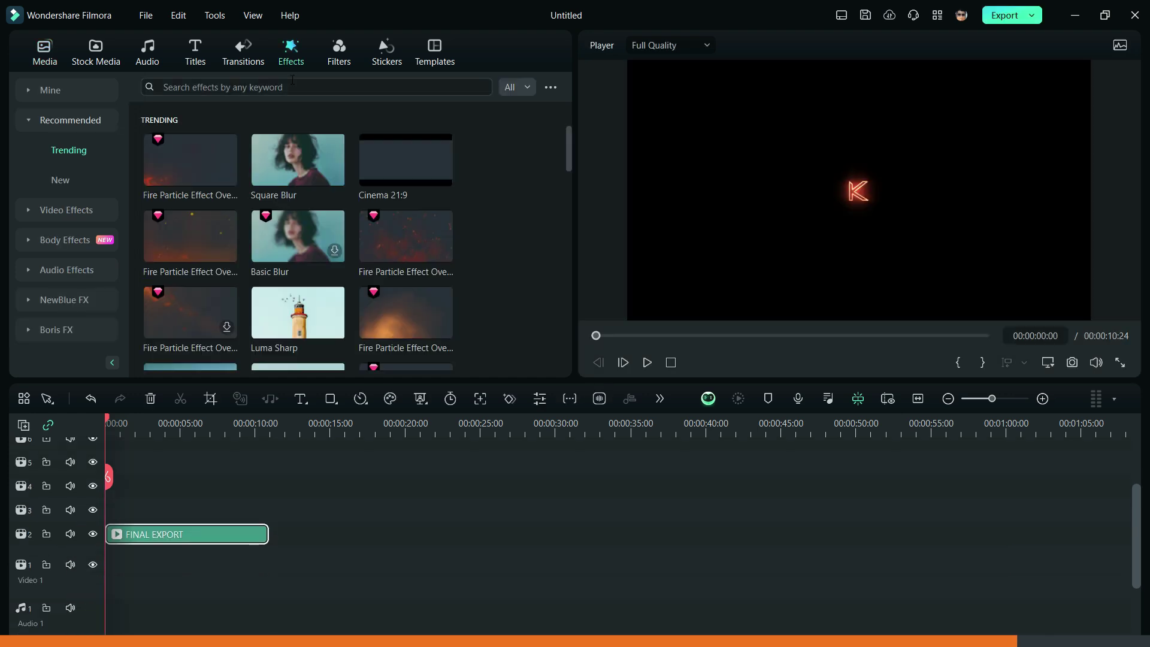
click(293, 84)
key(Return)
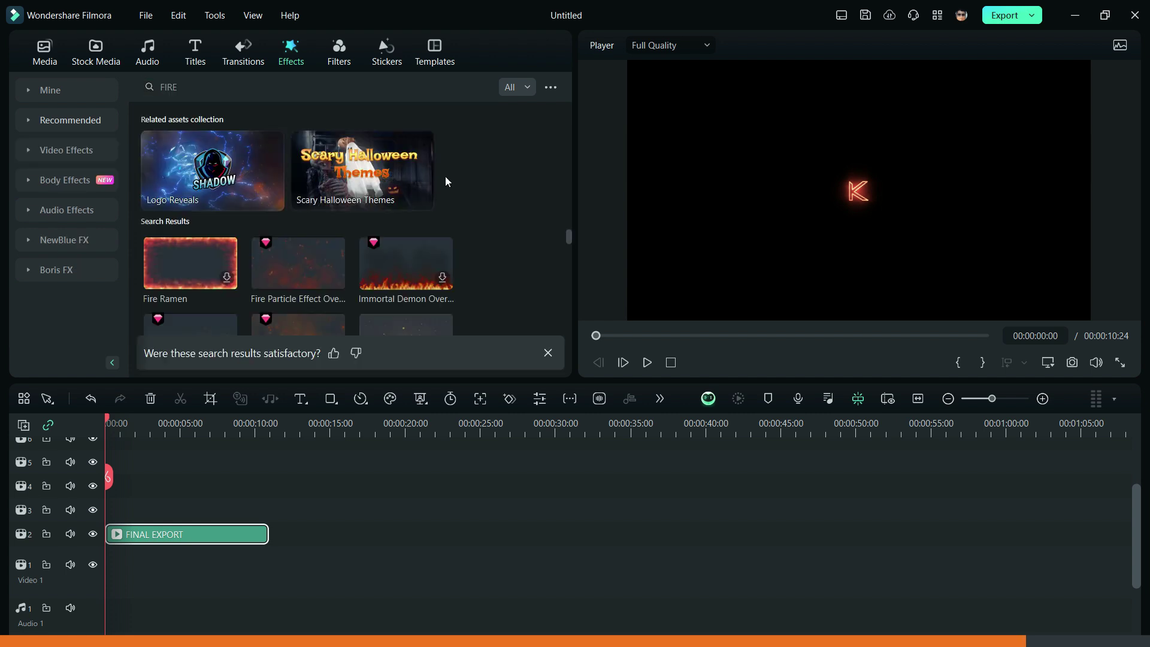
drag(305, 248, 95, 566)
drag(180, 560, 263, 560)
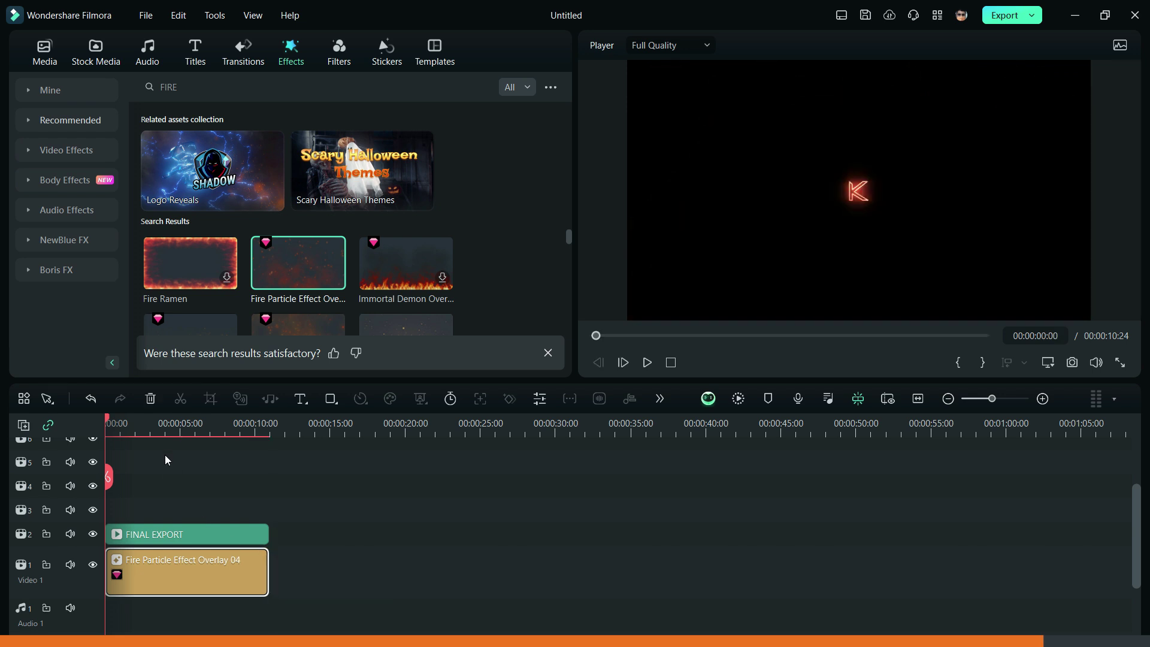
Step: Keyframe FINAL EXPORT to scale from 100% at its start to 115.08% at its end, and play the animation from the start
click(145, 431)
click(178, 534)
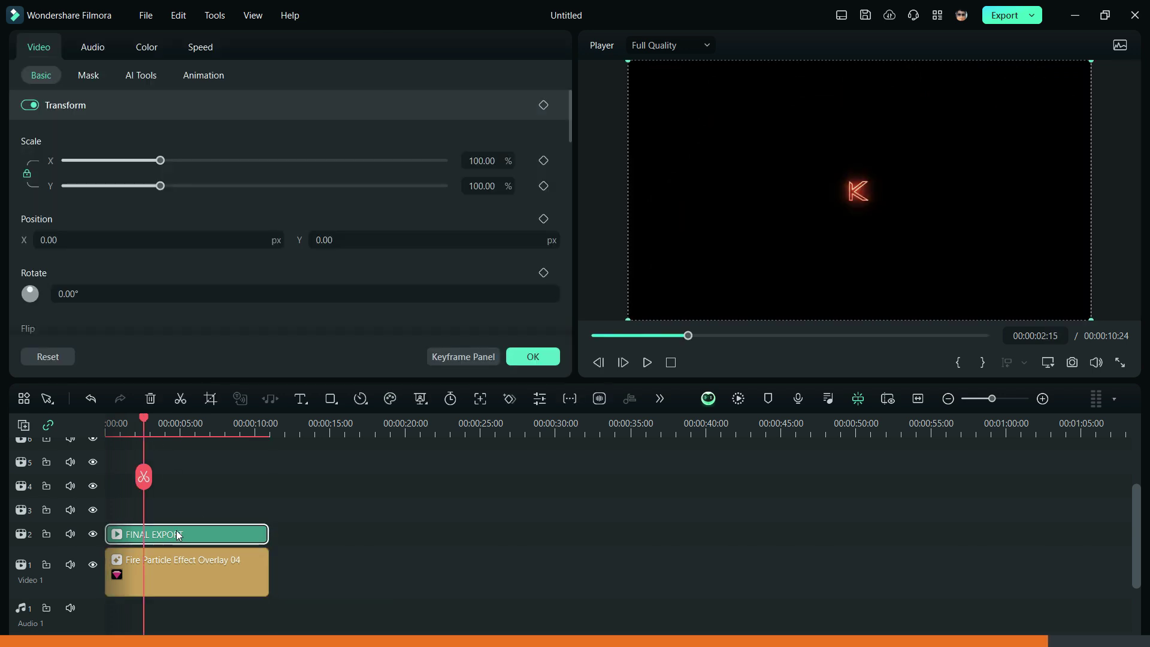
drag(145, 425, 74, 431)
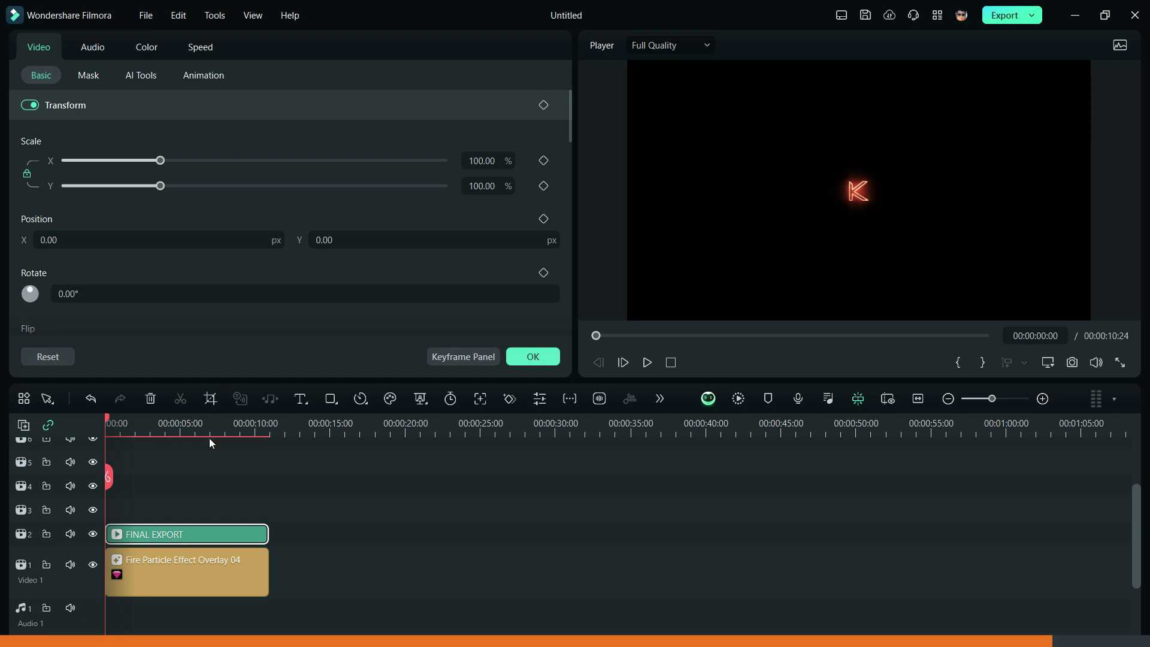
click(509, 399)
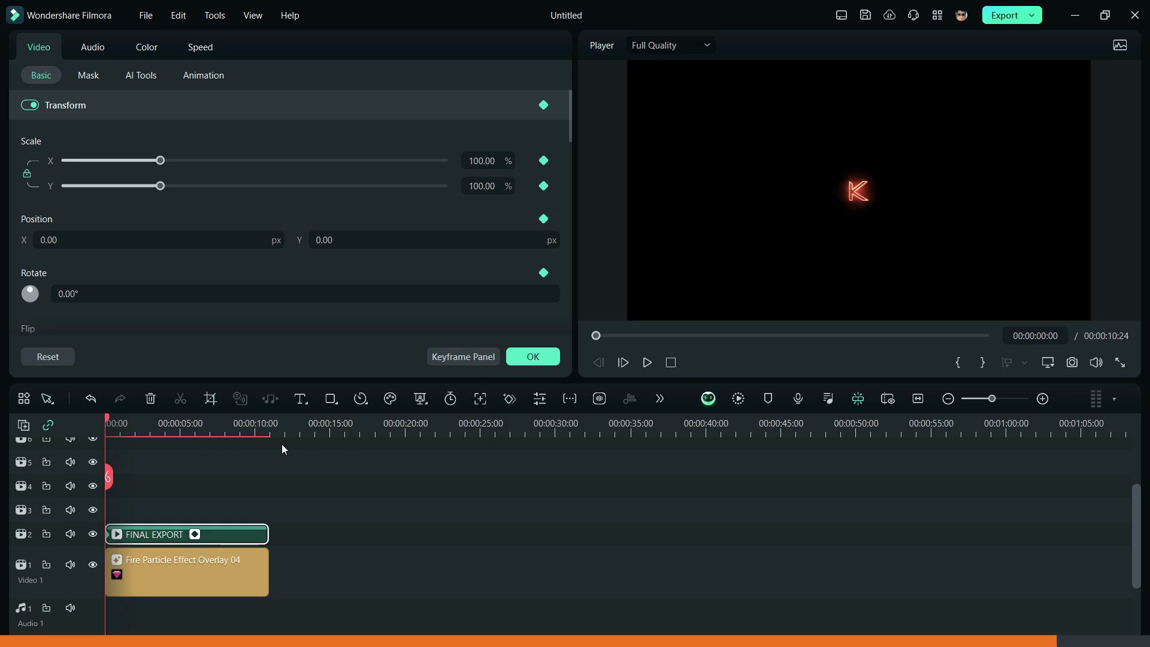
click(255, 425)
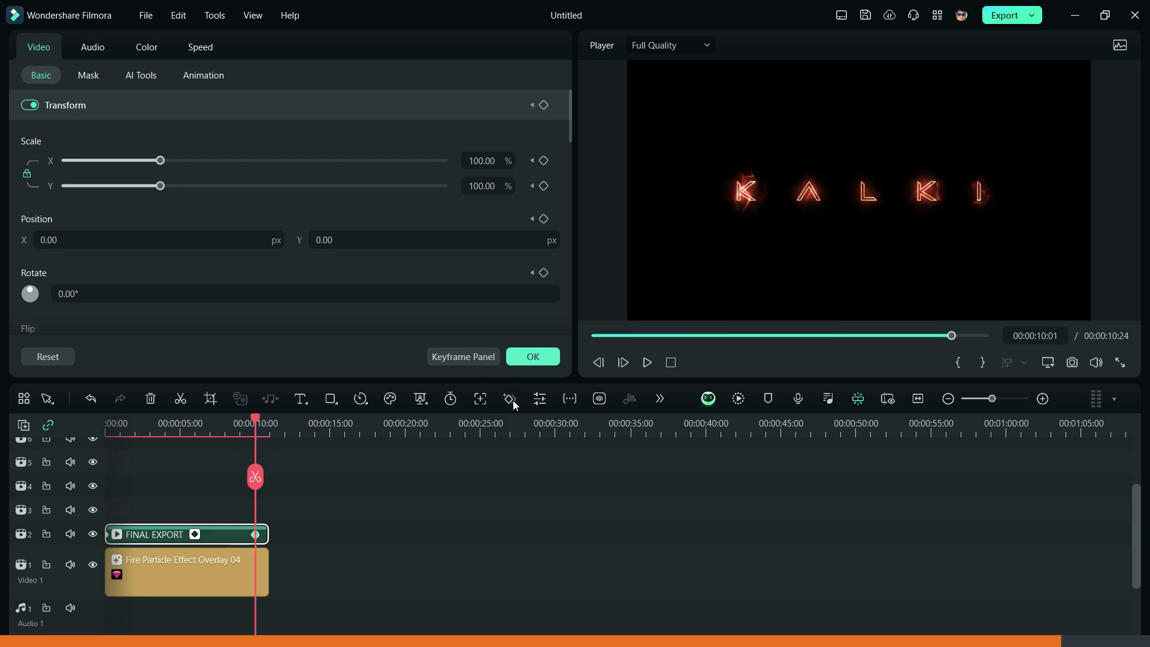
drag(164, 188, 175, 187)
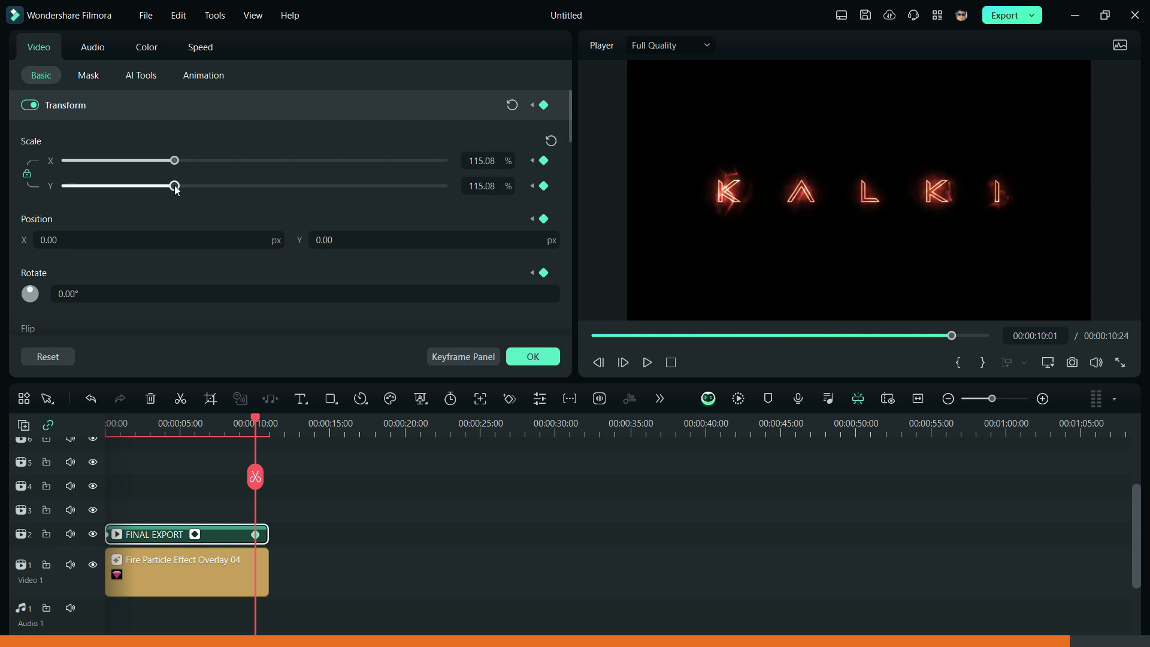
key(space)
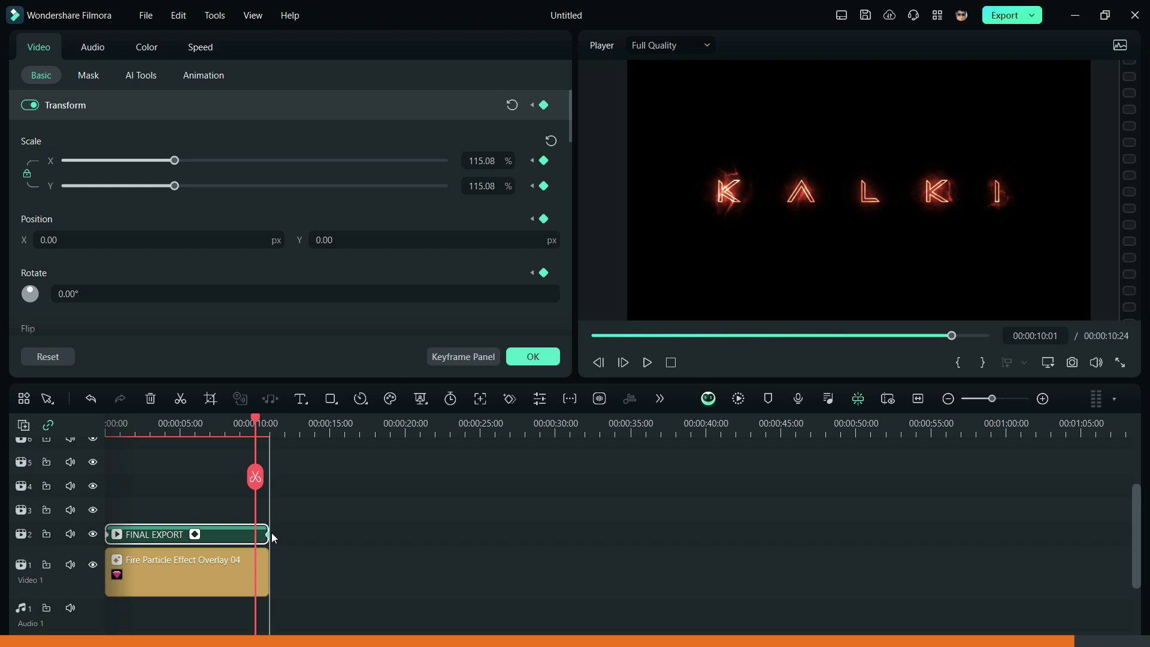
click(599, 337)
key(space)
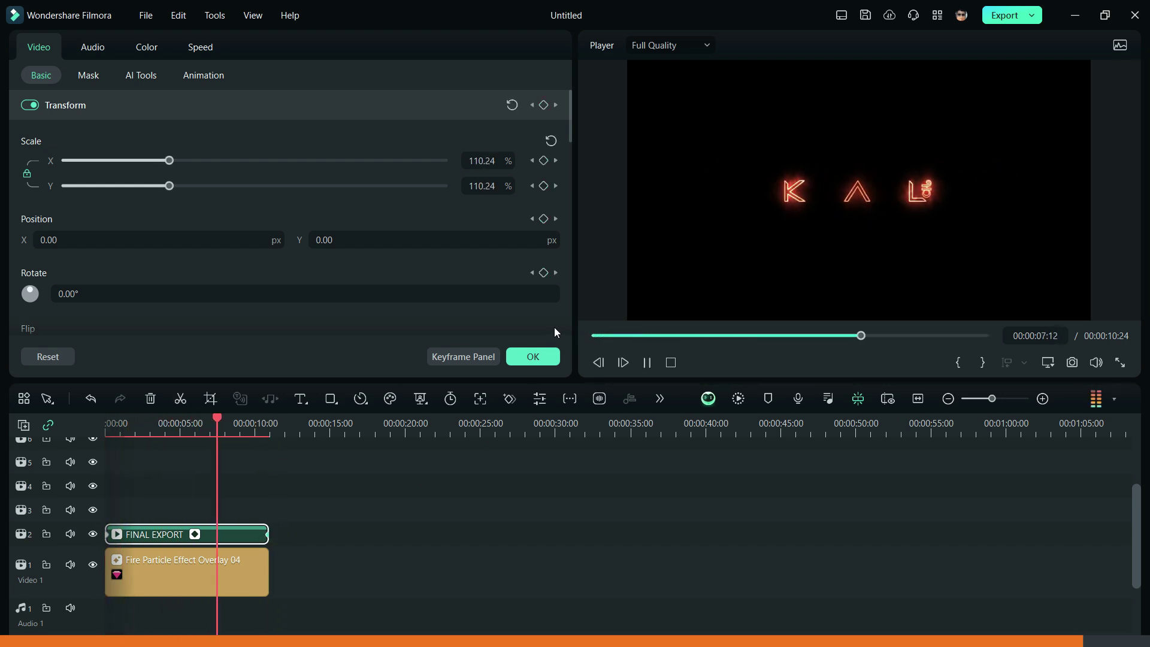
Step: Set the FINAL EXPORT clip's blend mode to Screen over the fire particle overlay
key(Home)
key(Right)
key(Right)
key(Right)
key(Right)
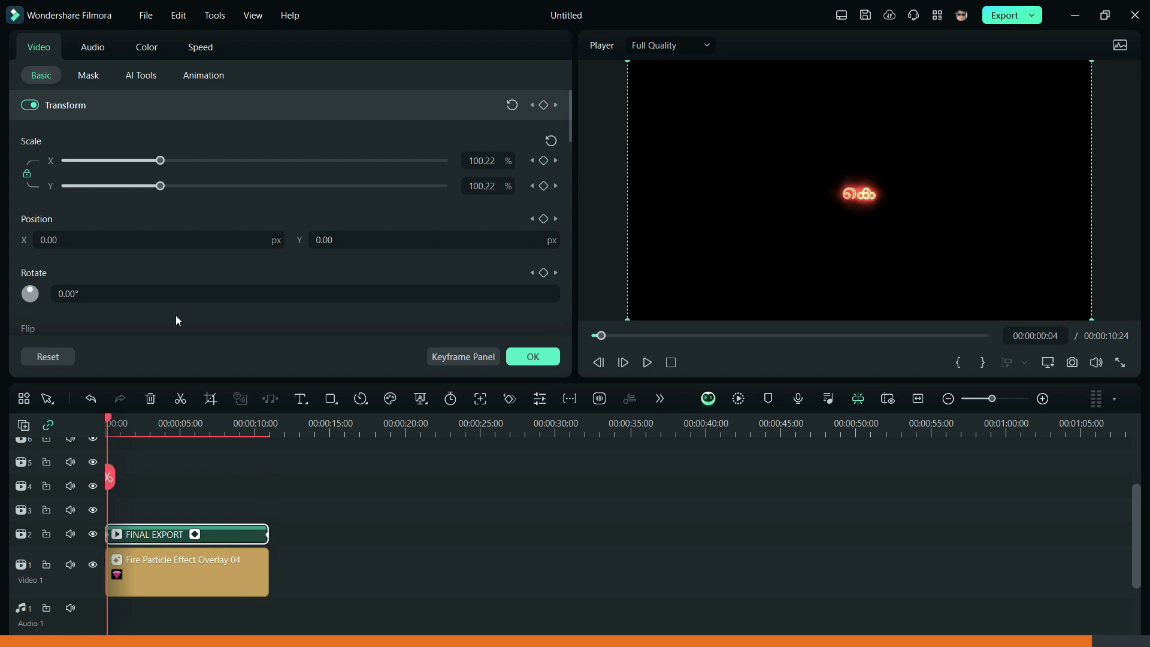
scroll(176, 315, down, 6)
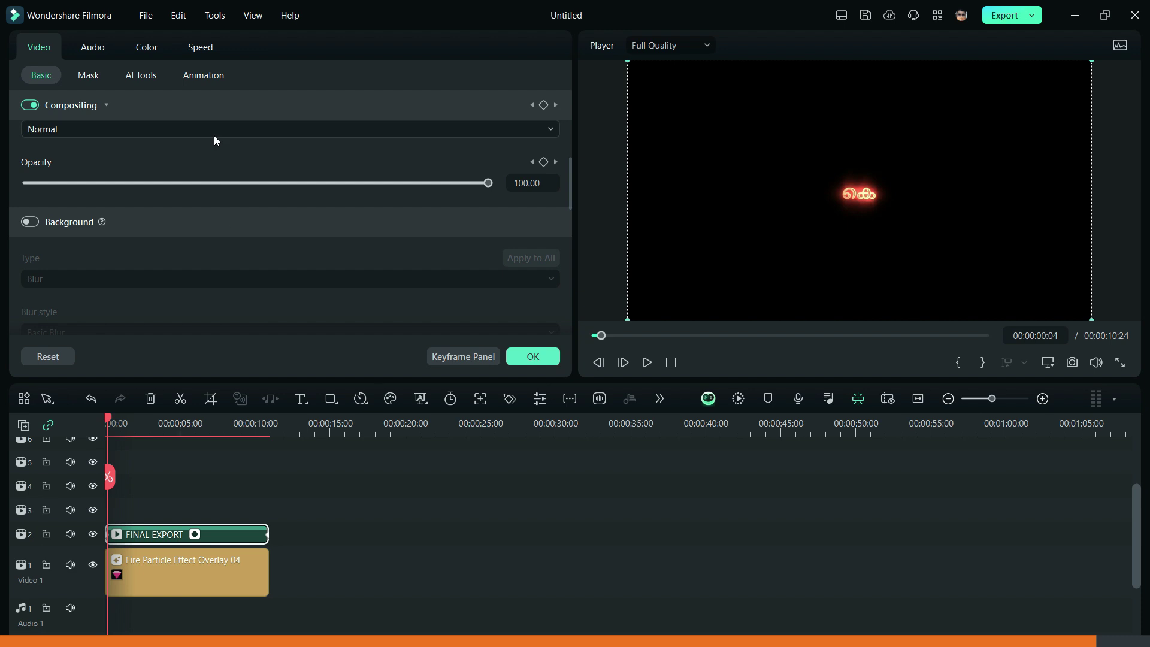
click(189, 169)
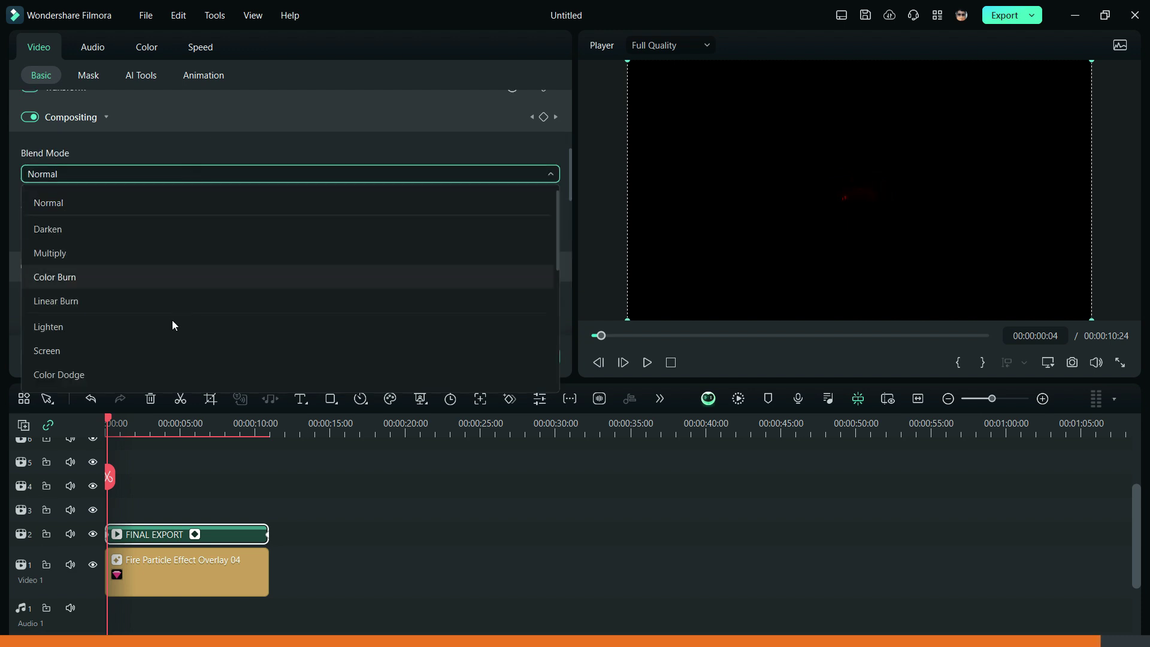
click(169, 354)
click(515, 454)
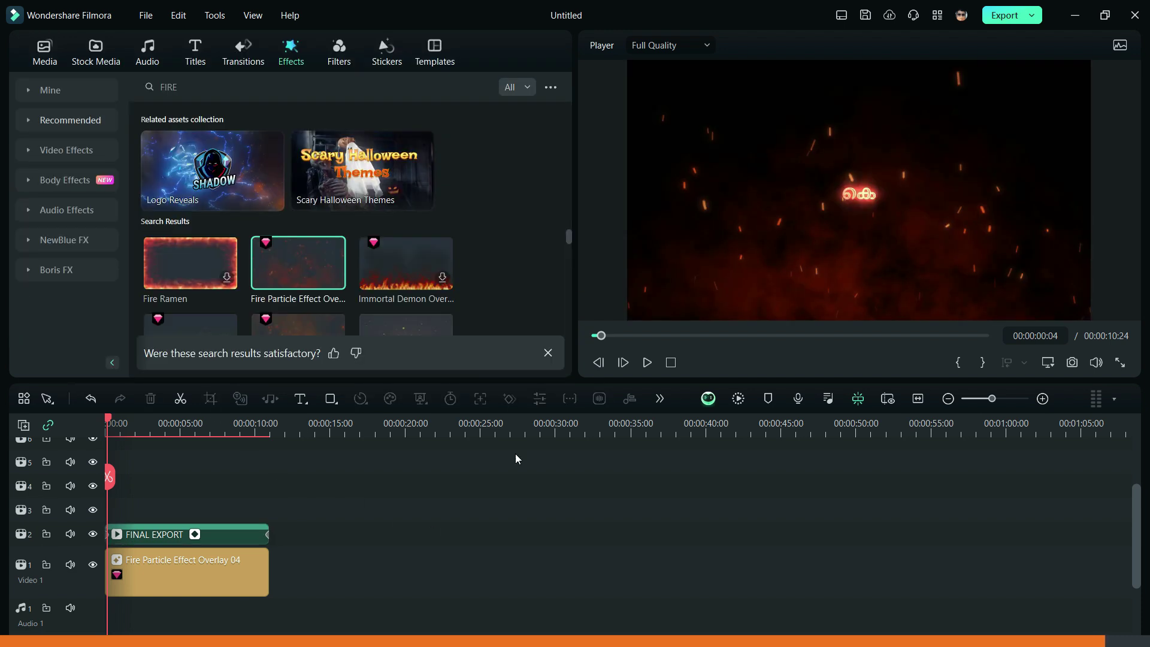
Step: Play the combined title and fire particle animation through to its closing seconds with the whole timeline in view
key(space)
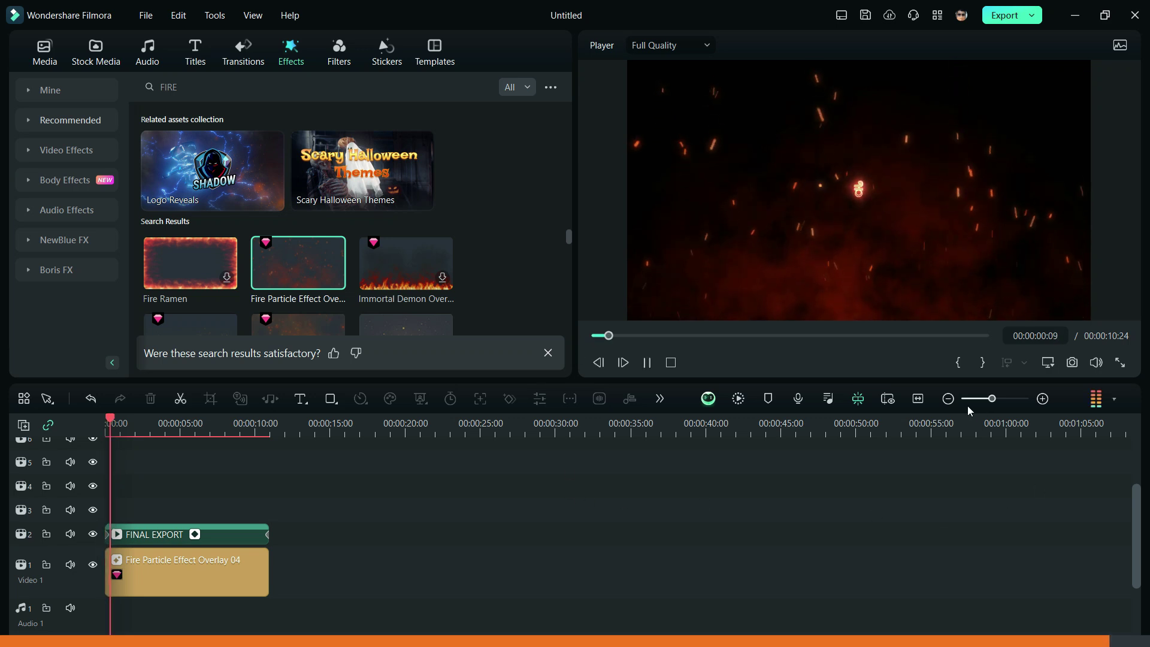
click(919, 399)
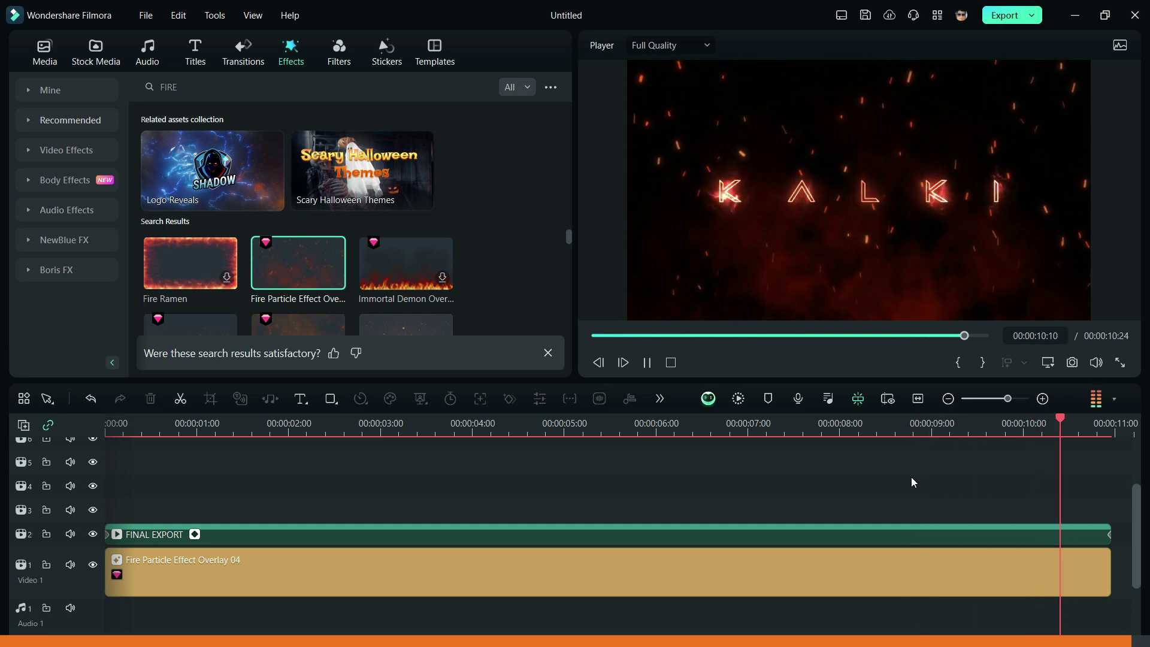
key(space)
Step: Start exporting the KALKI animation with its fire particle background
click(1013, 20)
click(842, 510)
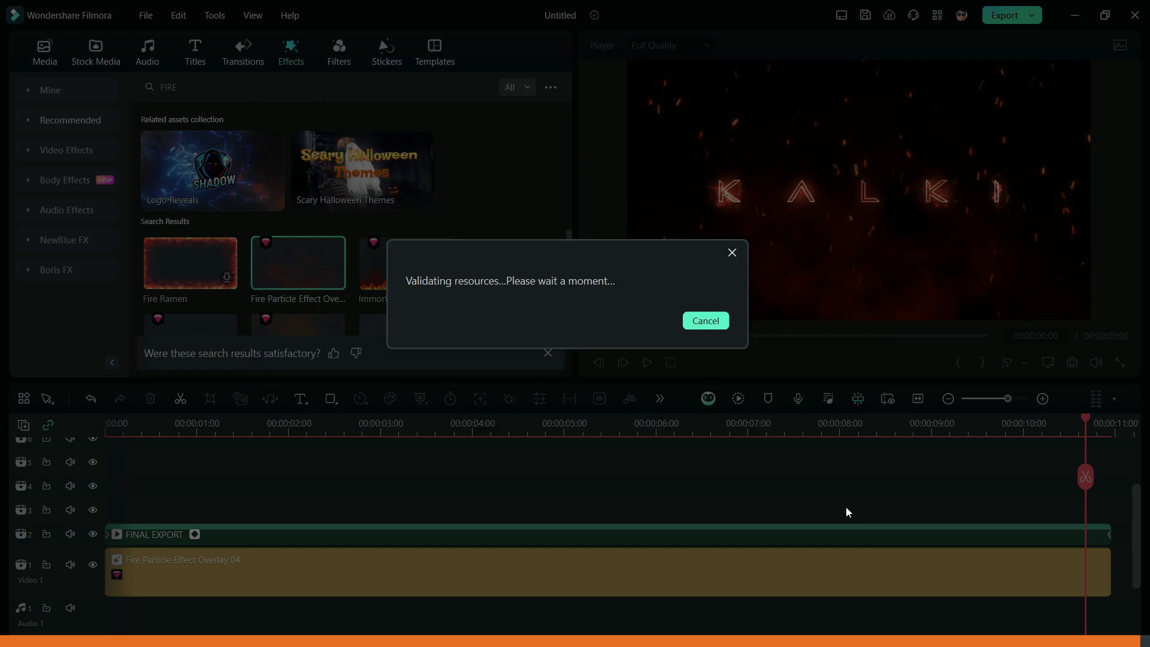